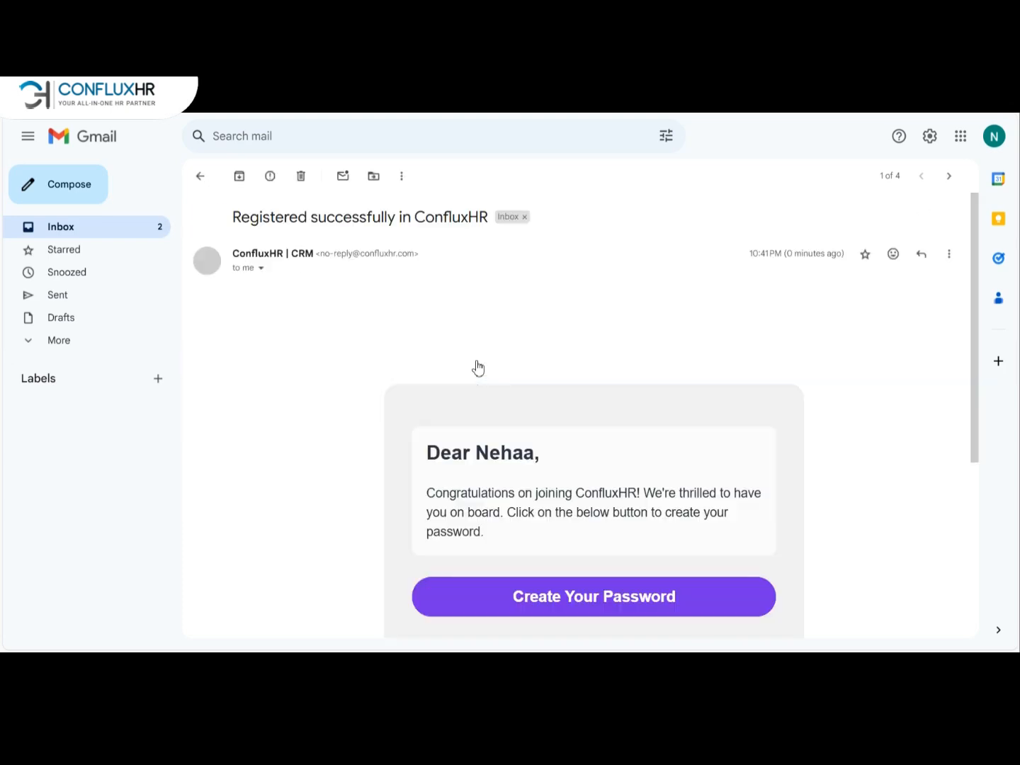
Step: Open the password creation page from the ConfluxHR registration email
scroll(653, 308, down, 6)
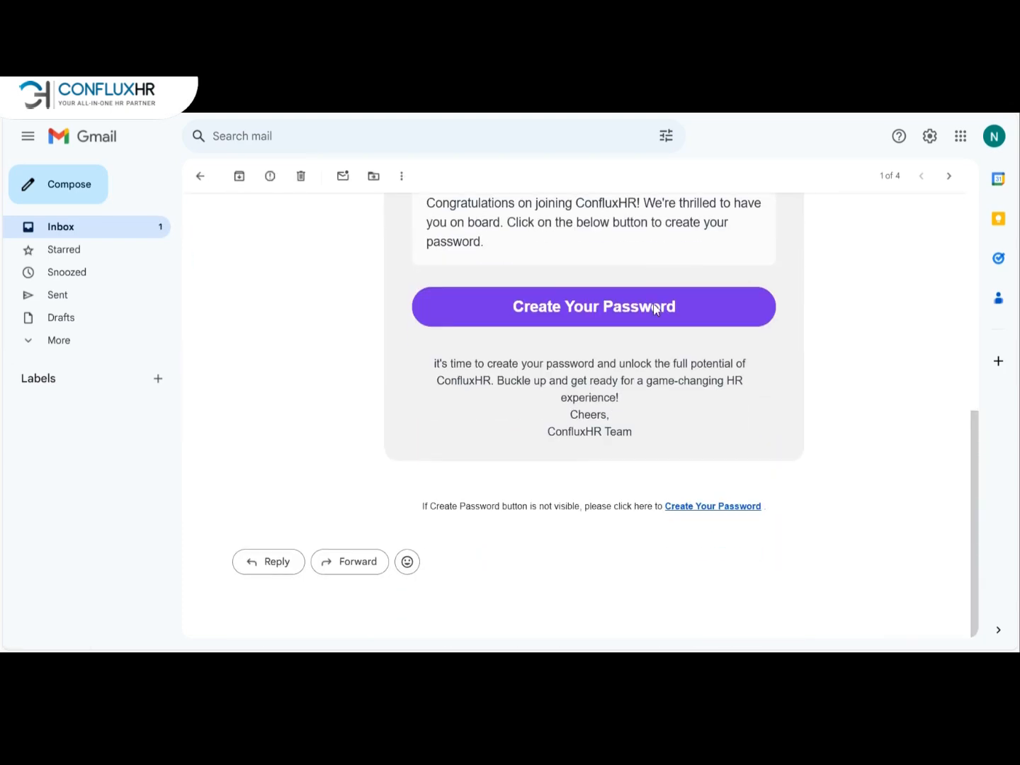
scroll(653, 308, up, 6)
scroll(655, 309, down, 2)
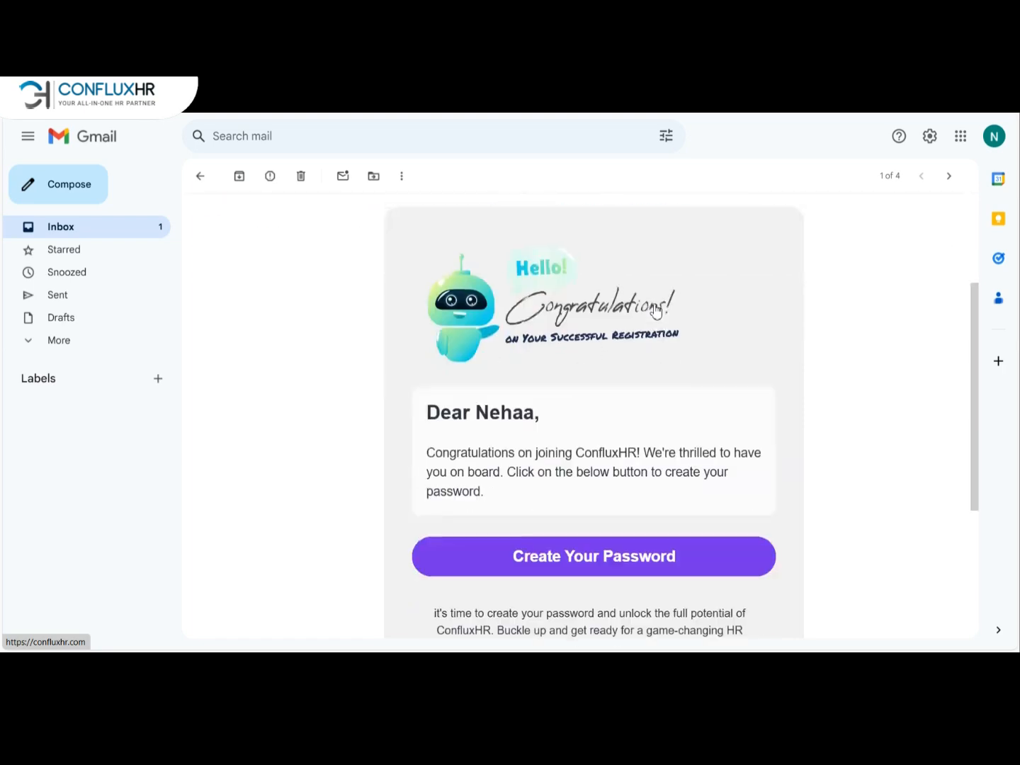
scroll(655, 309, down, 3)
click(570, 379)
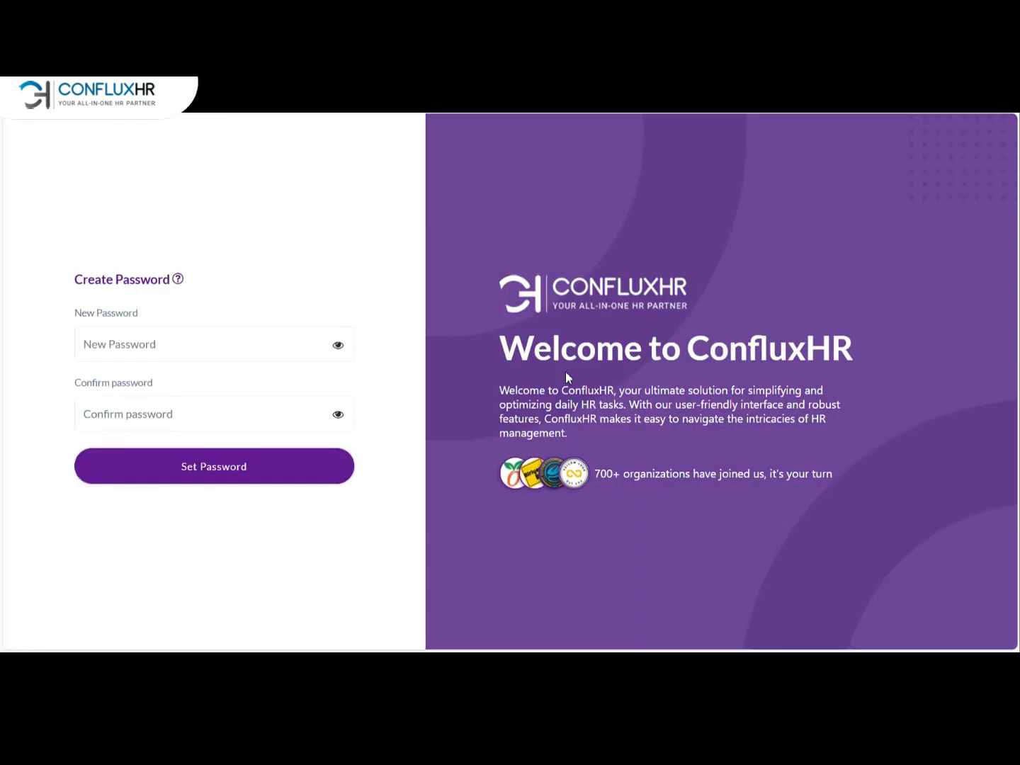
Step: Enter the new account password and reveal its characters
click(194, 331)
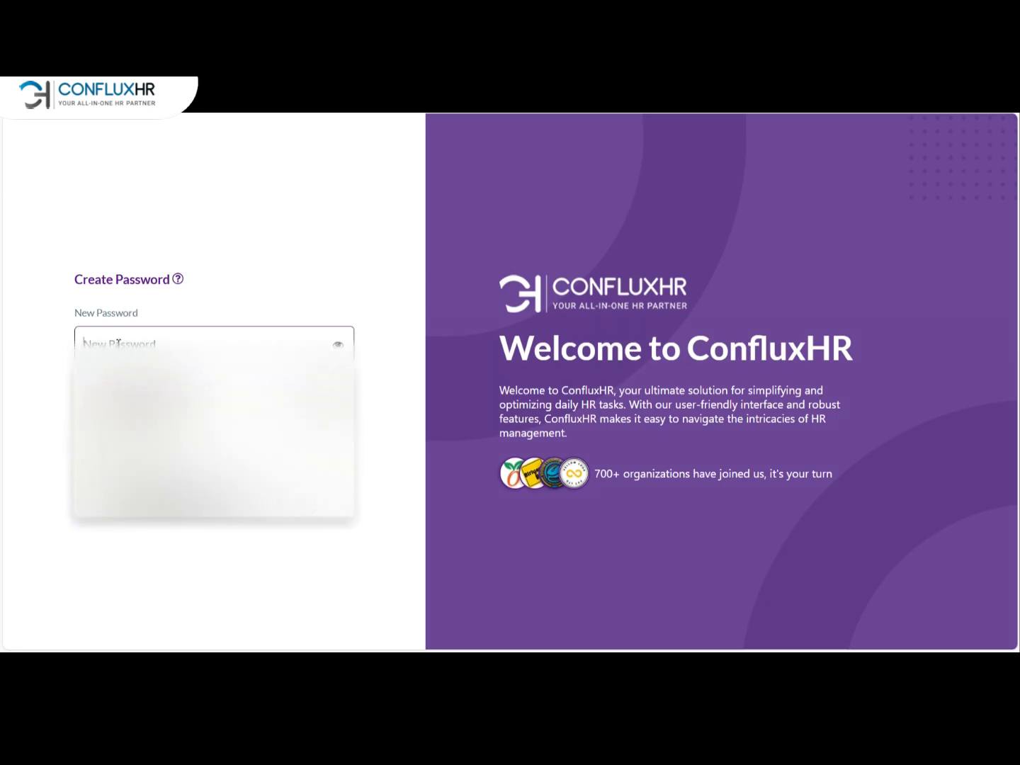
text(••••••)
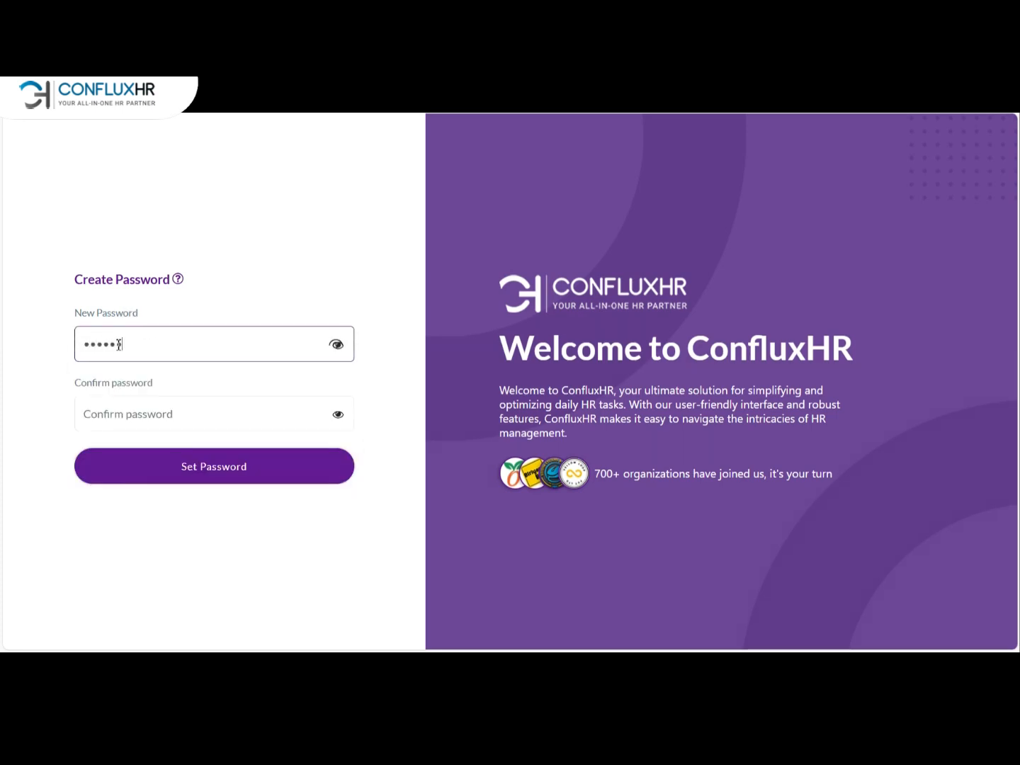
text(••••)
click(337, 345)
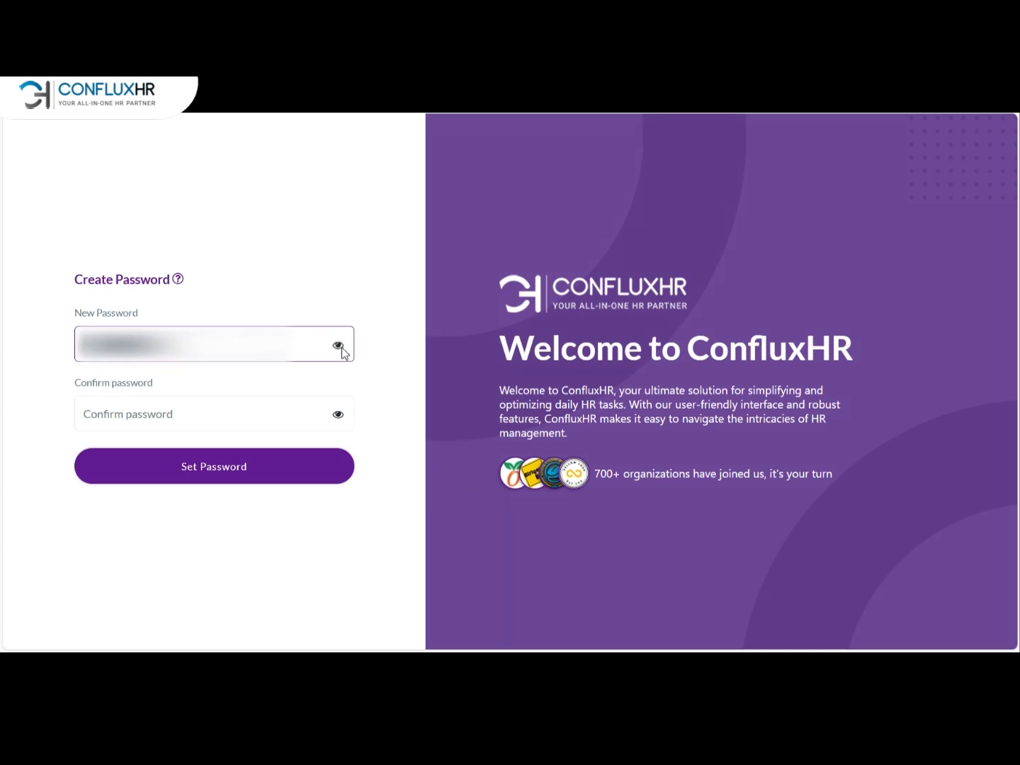
Step: Repeat the account password in the confirmation field and set it as the new password
click(143, 407)
text(•••)
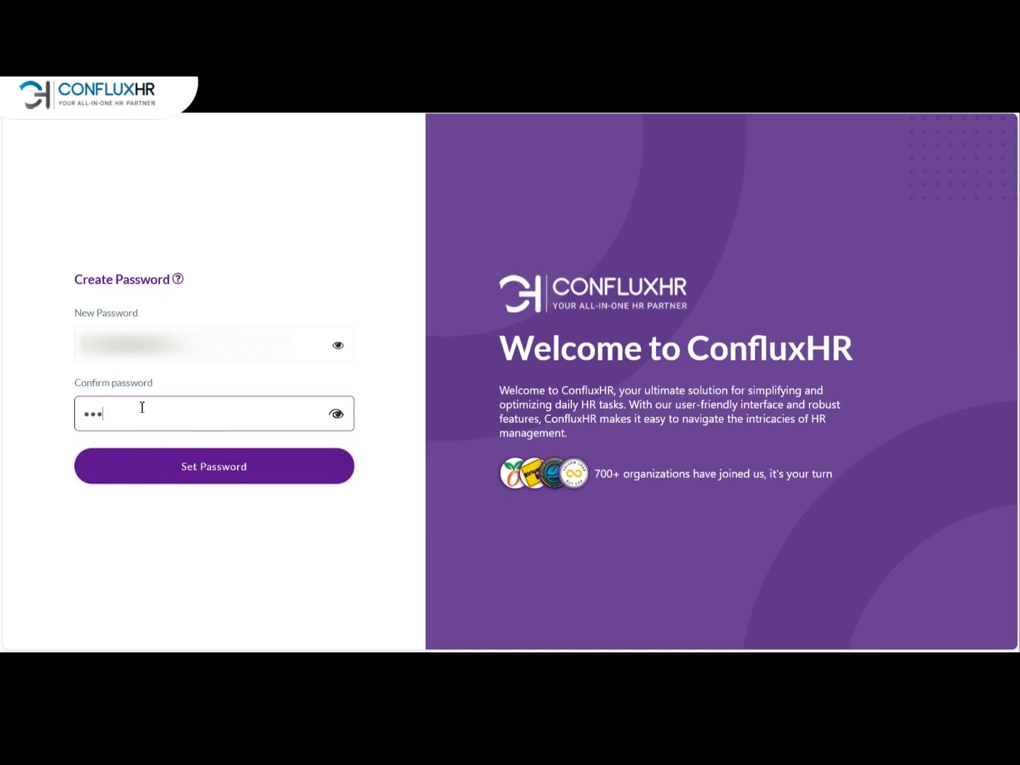
text(••••••)
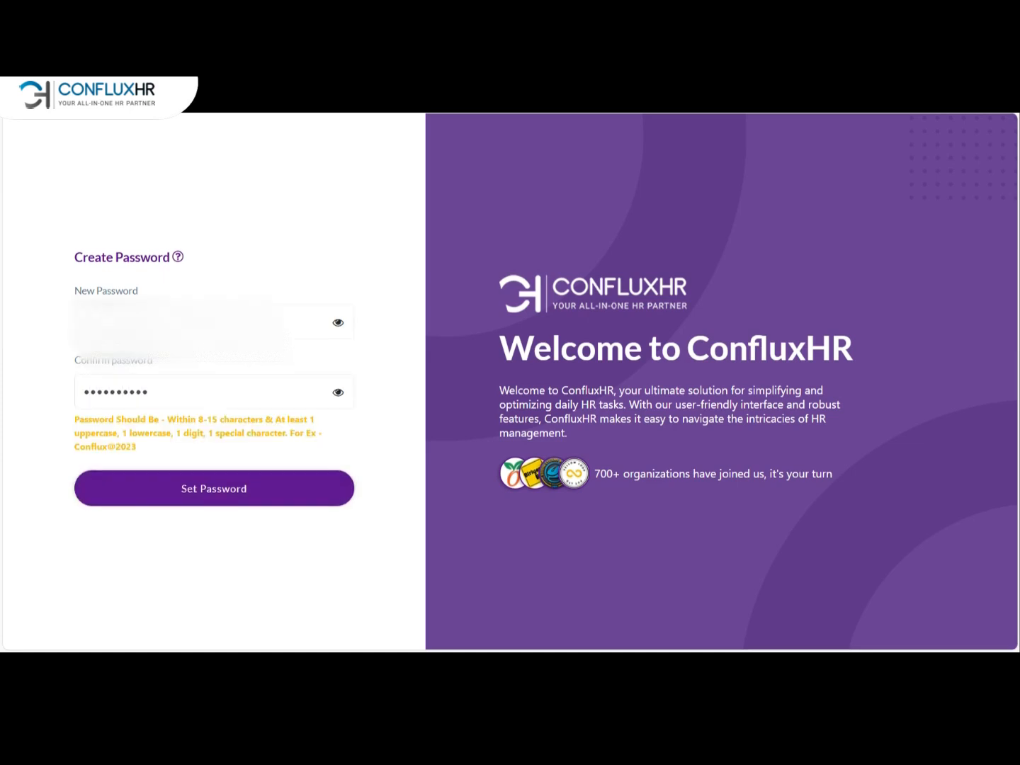
click(179, 322)
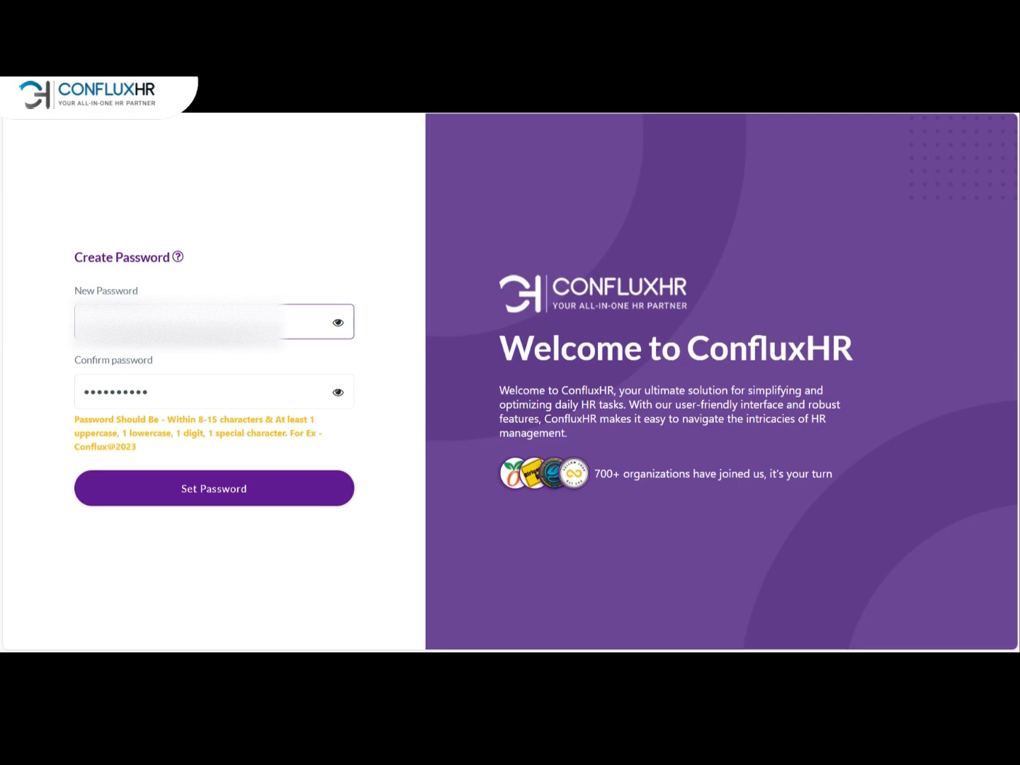
click(92, 391)
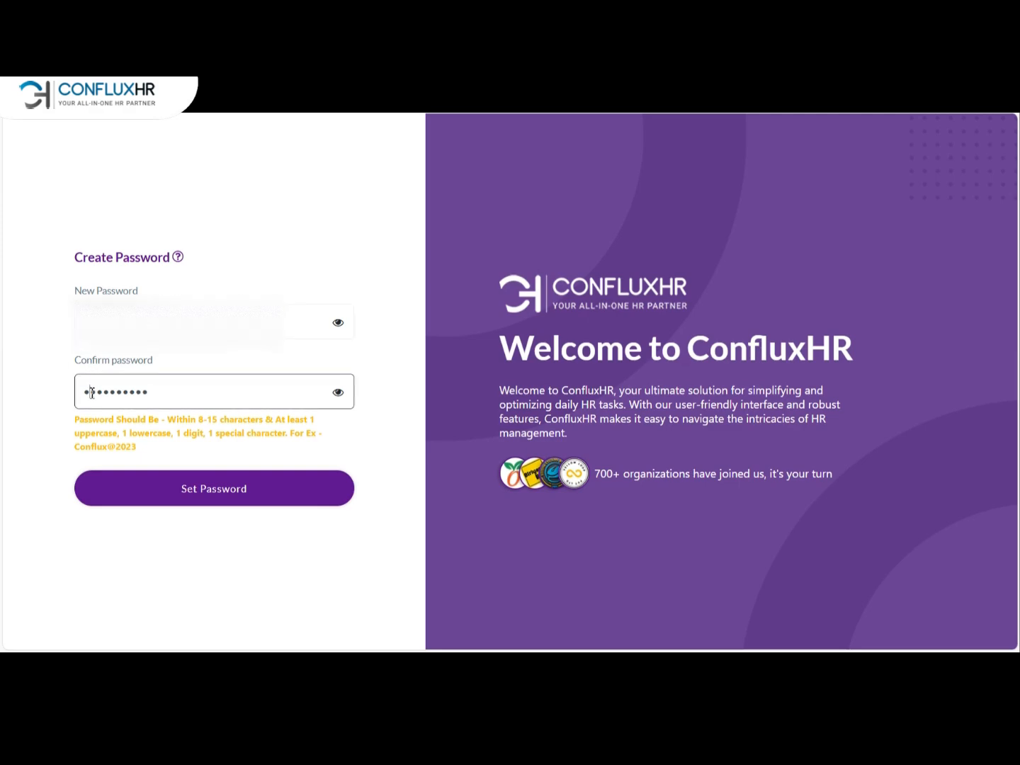
click(201, 502)
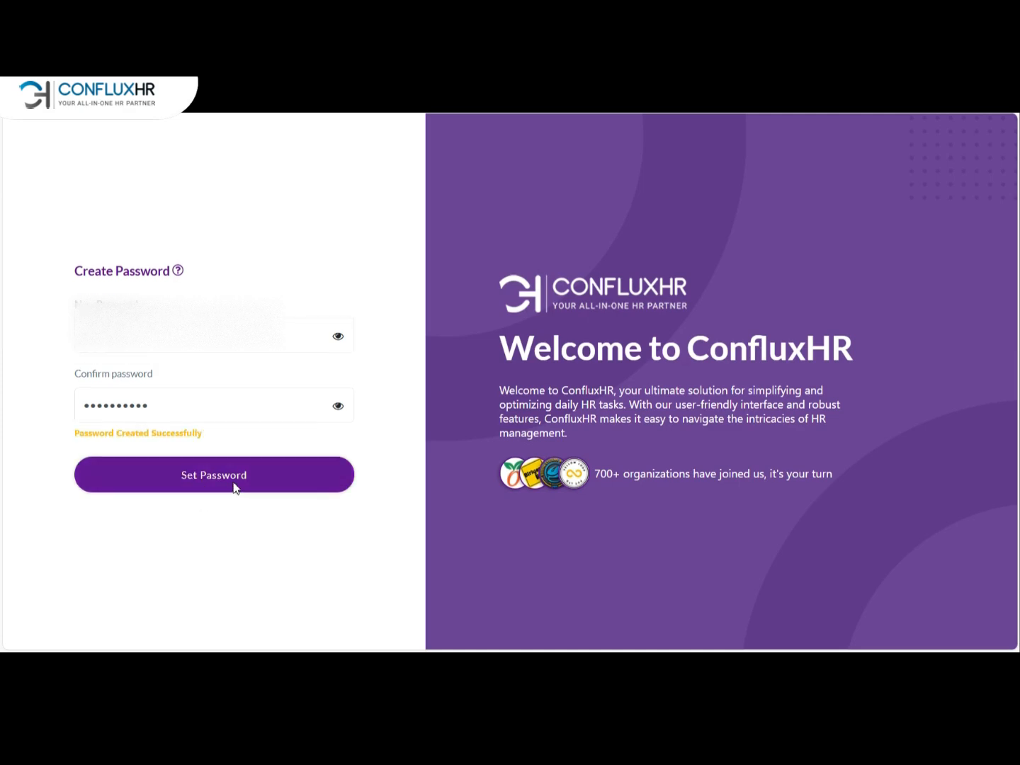
click(235, 487)
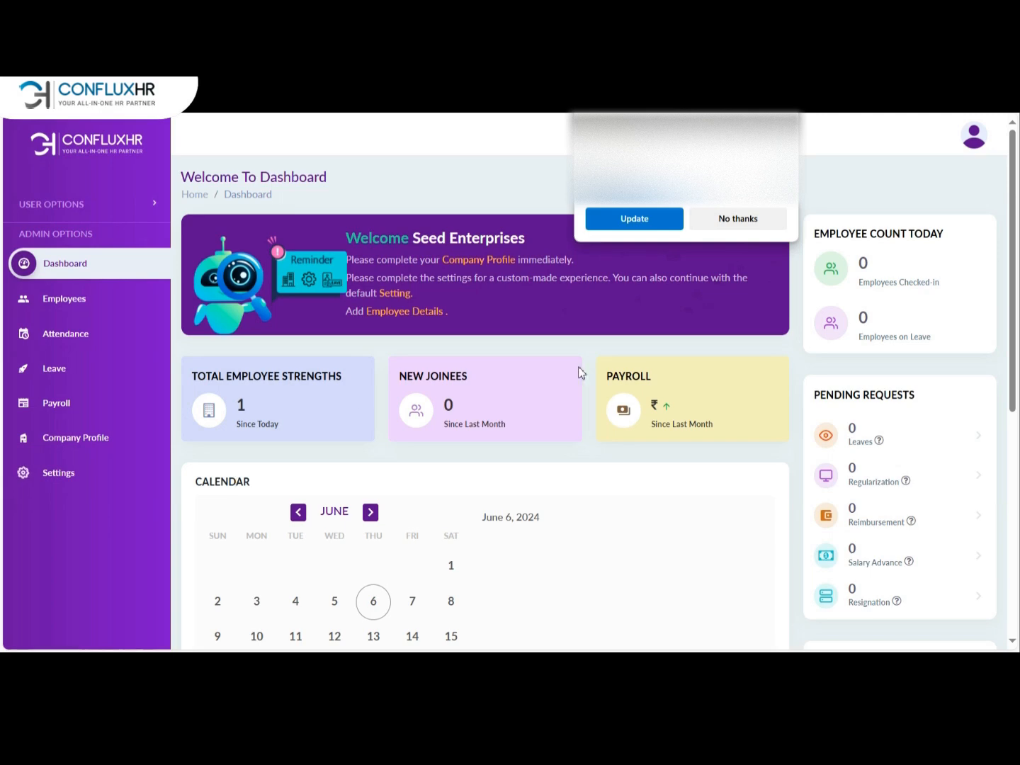
Step: Decline the browser's update prompt and open the company settings from the dashboard's welcome reminder
click(726, 226)
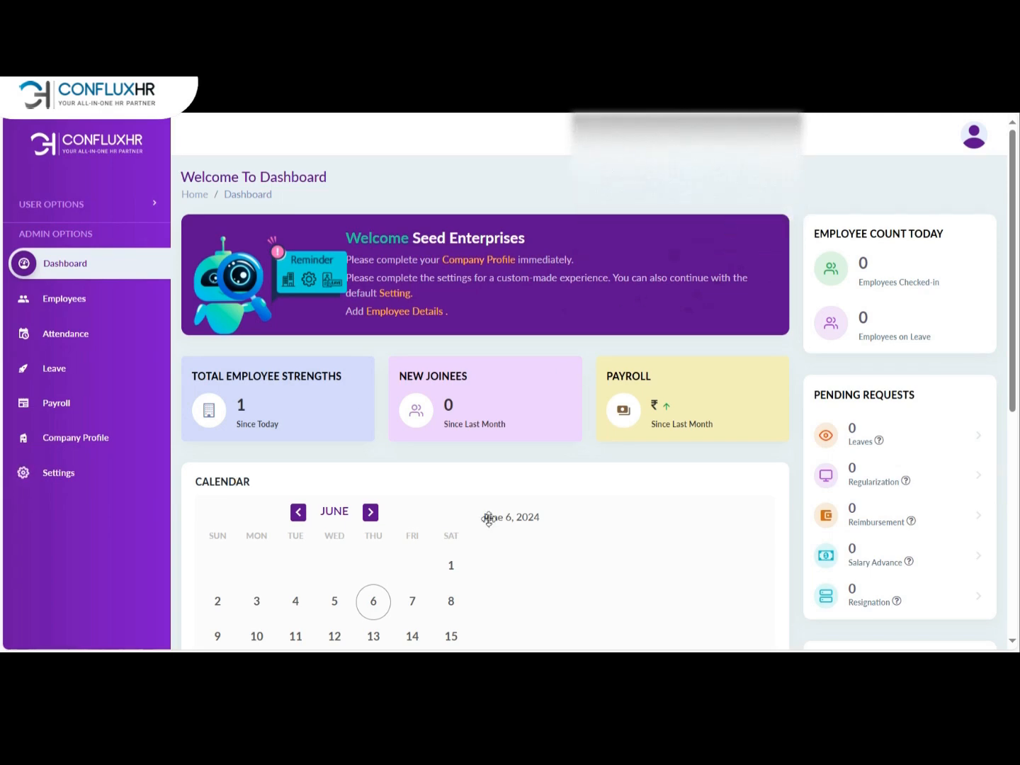
click(976, 136)
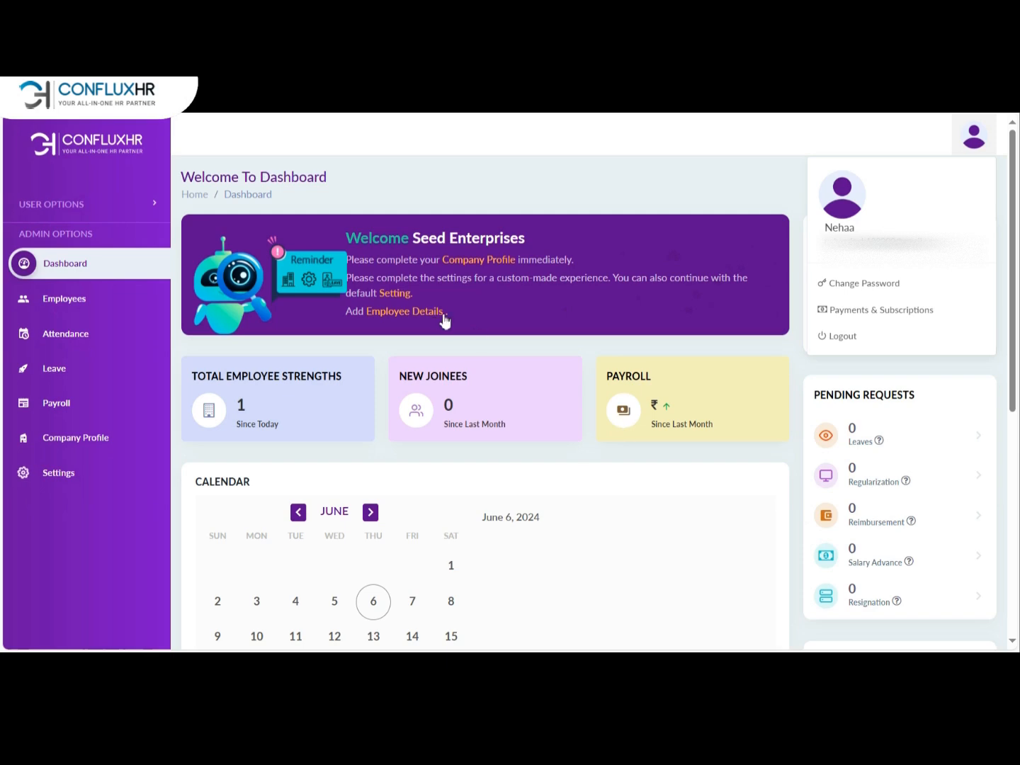
click(394, 296)
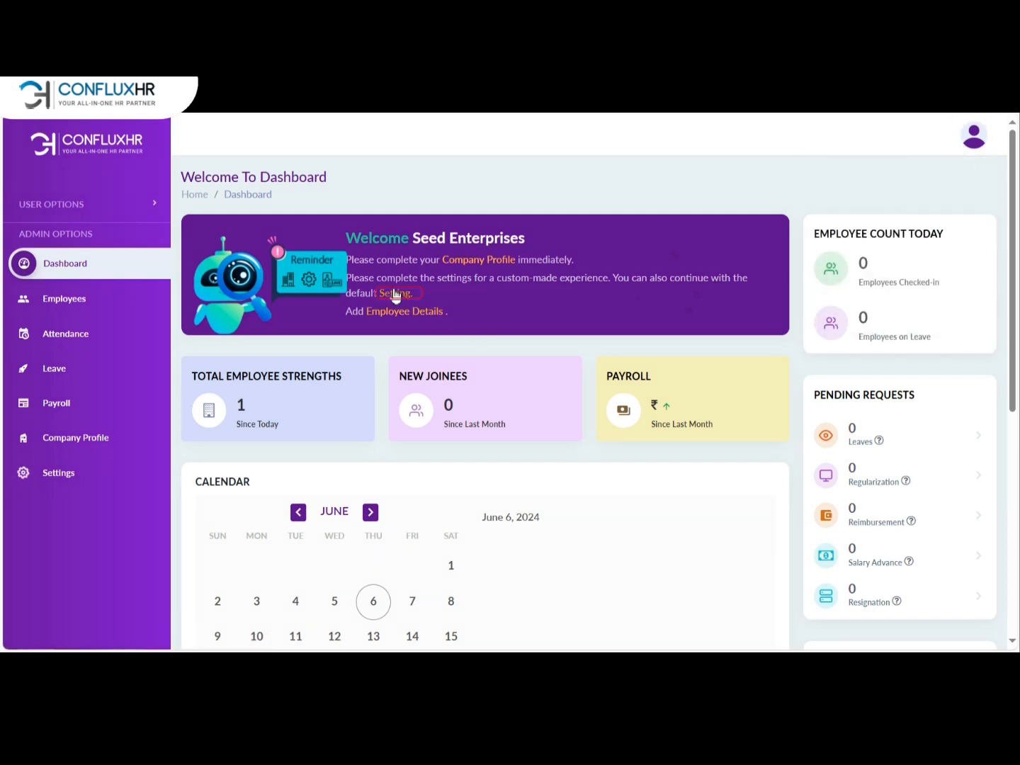
click(394, 296)
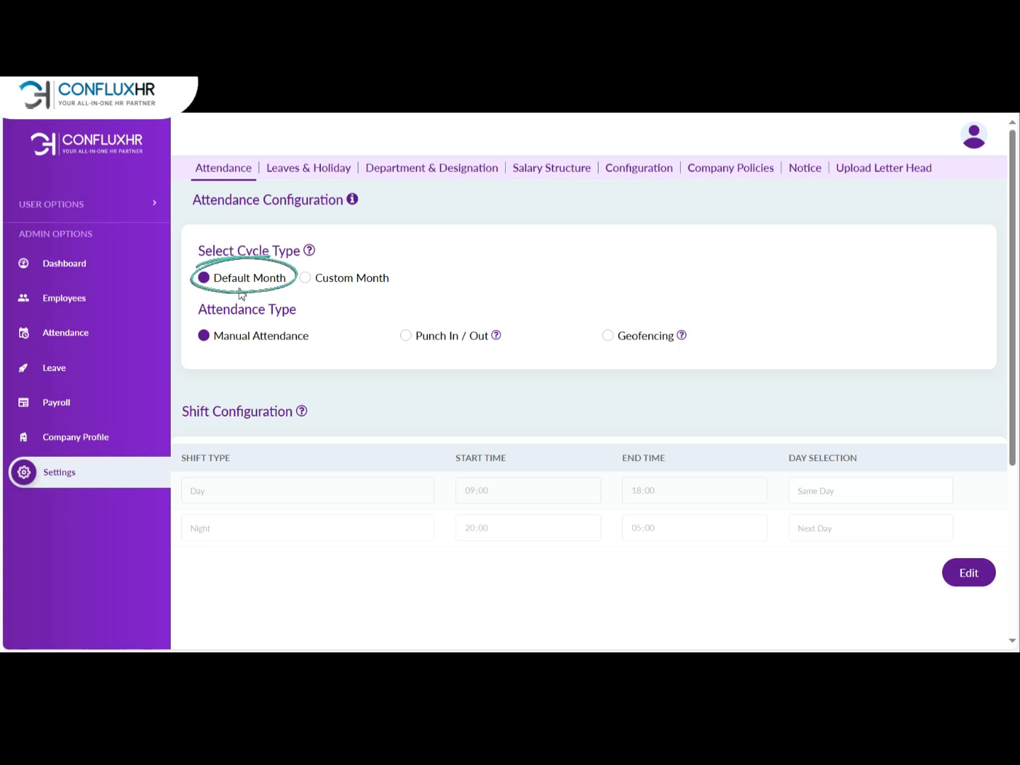
Step: Set the attendance cycle to a custom month starting from day 25 and save it
click(305, 282)
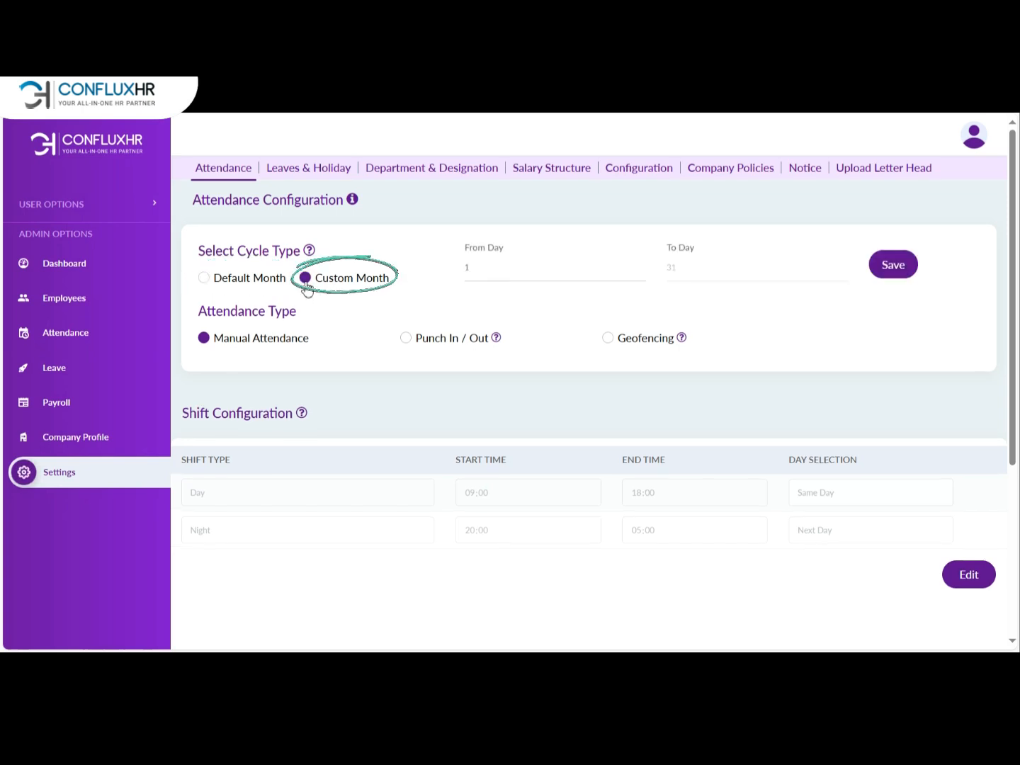
double_click(492, 275)
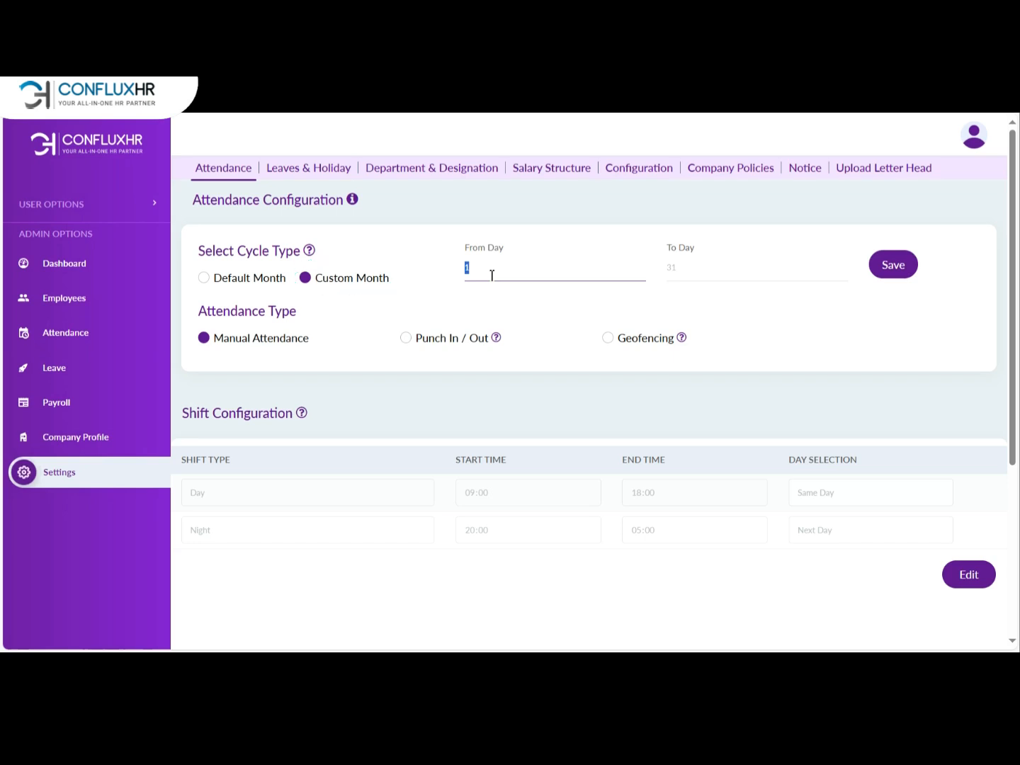
text(25)
click(903, 273)
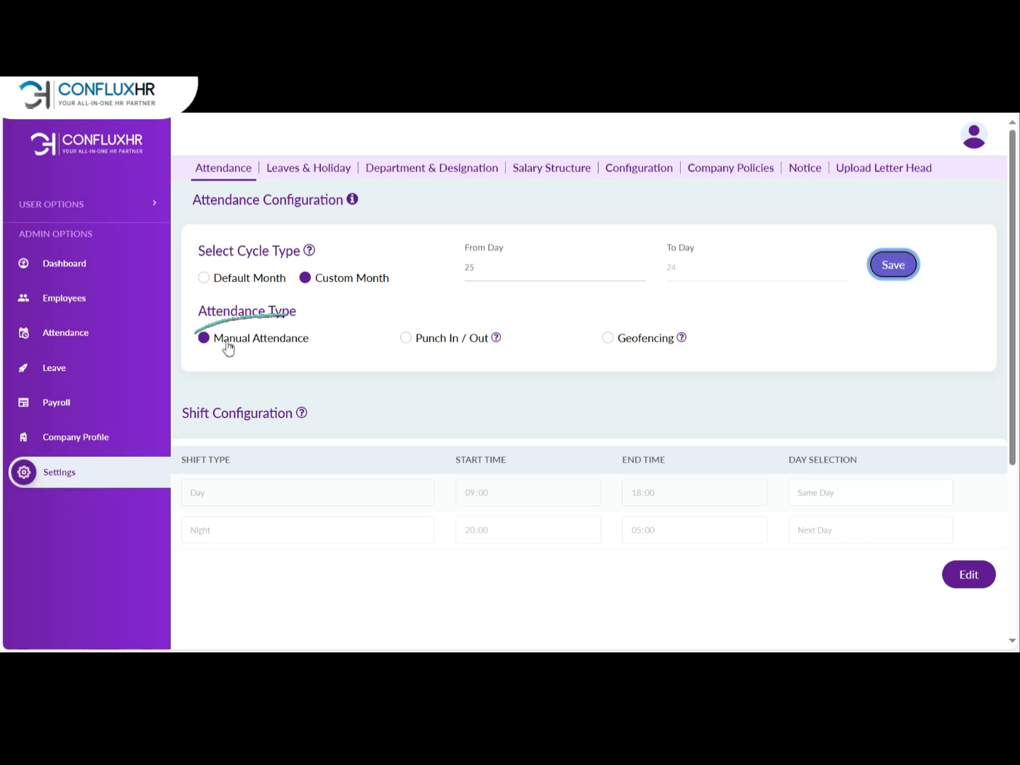
Step: Set the attendance type to Punch In / Out
click(404, 339)
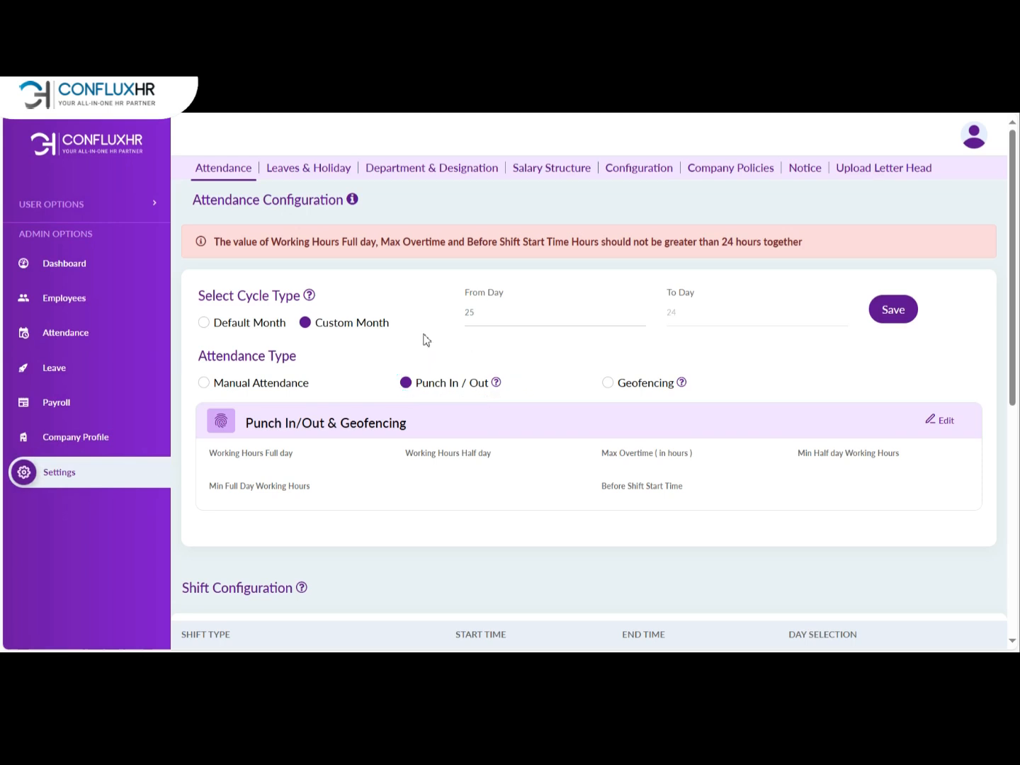
click(611, 386)
scroll(558, 382, down, 1)
click(403, 286)
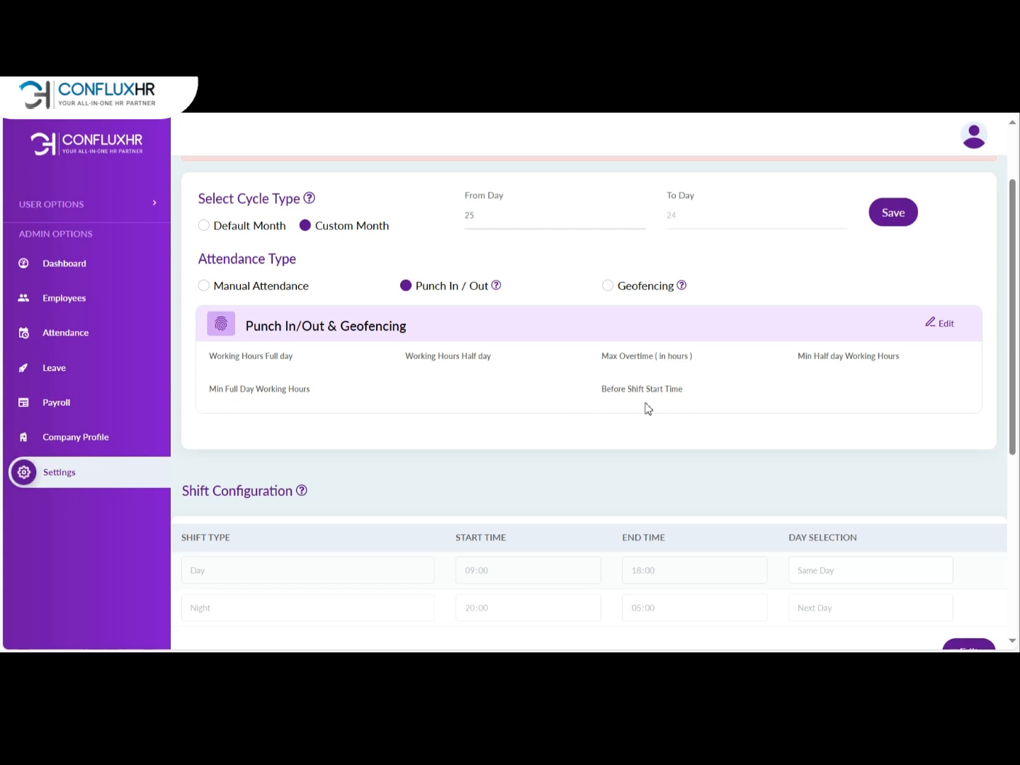
Step: In the Punch In/Out configuration, set full-day working hours to 10, half-day working hours to 5 and maximum overtime to 2 hours
click(940, 325)
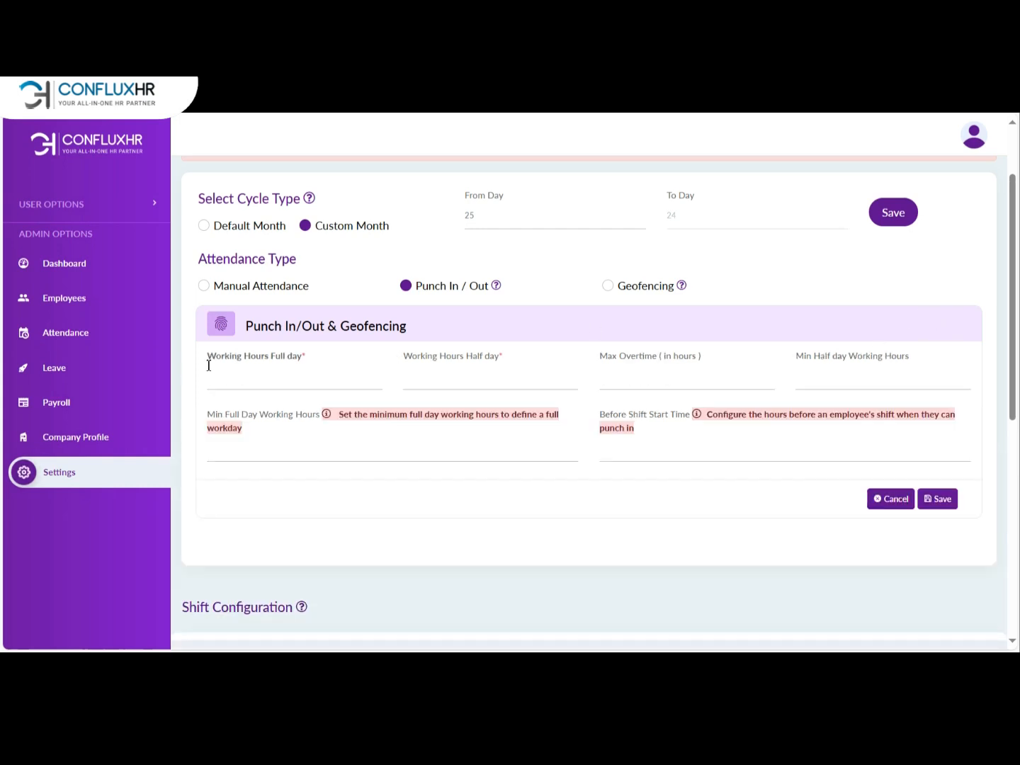
click(304, 382)
text(10)
click(459, 387)
text(5)
click(646, 382)
text(2)
Step: Set minimum half-day hours to 3, minimum full-day hours to 10 and Before Shift Start Time to 8, and save the Punch In/Out configuration
click(857, 378)
text(3)
click(271, 443)
text(10)
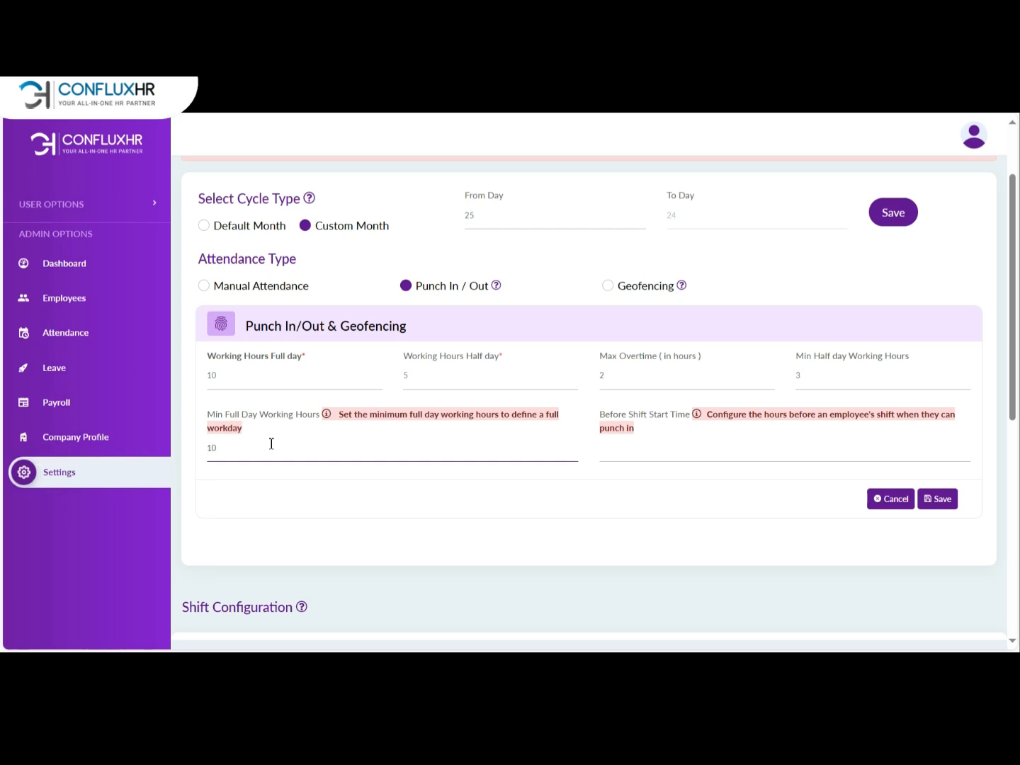
click(709, 451)
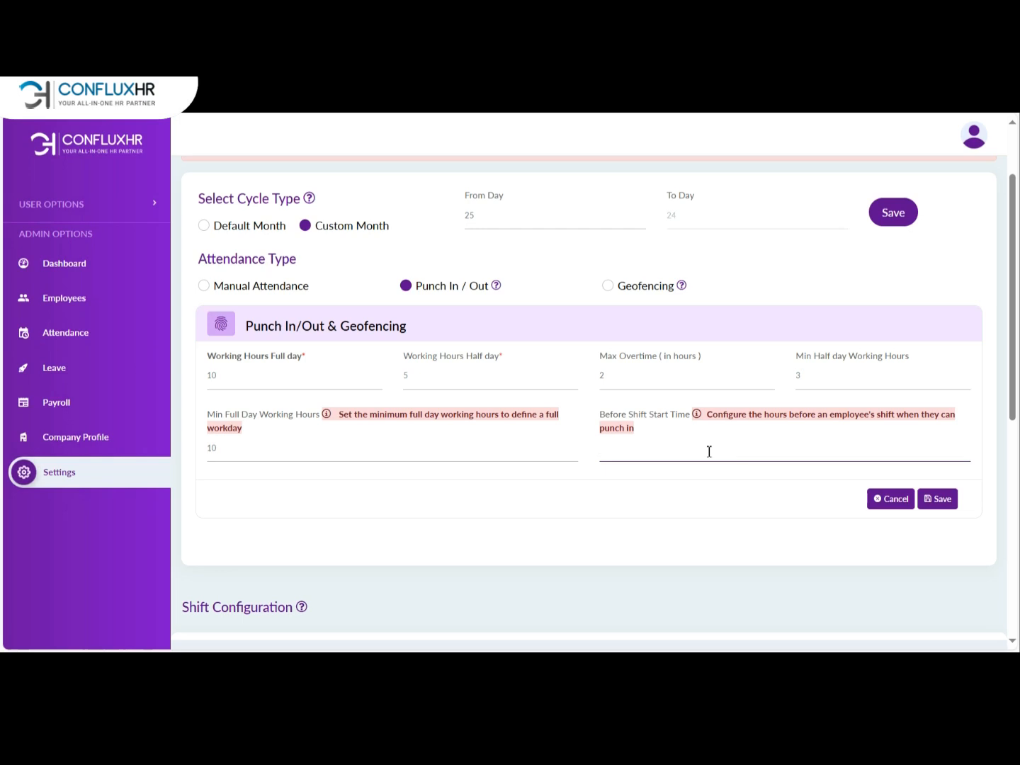
text(8)
click(942, 501)
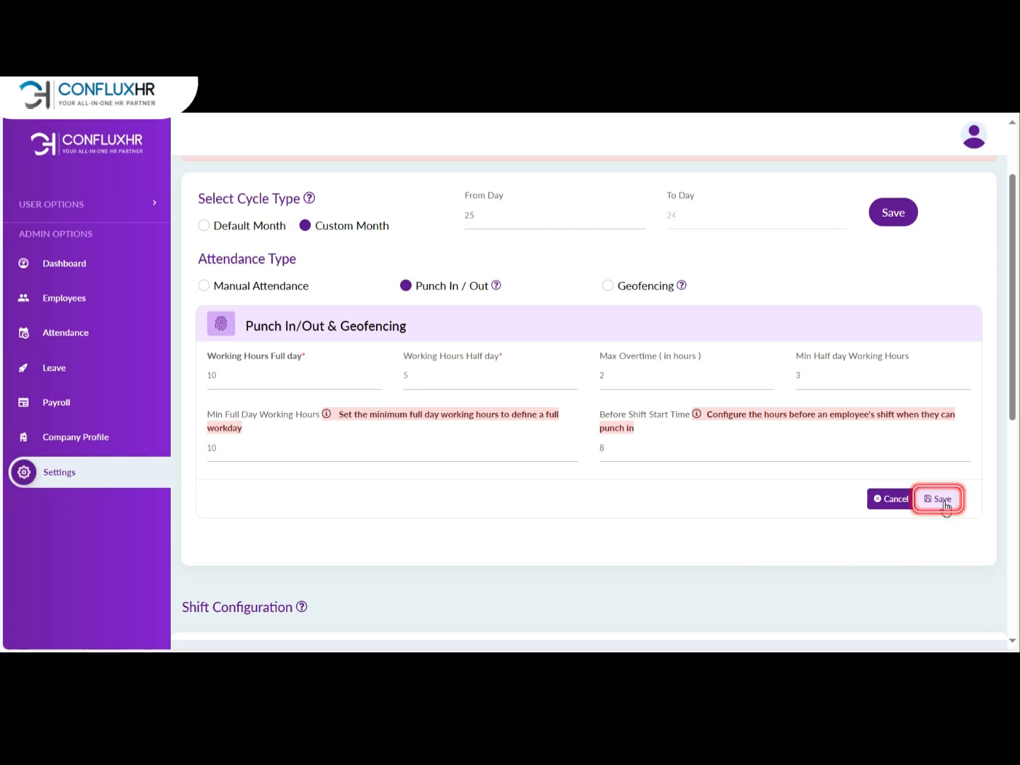
Step: Edit the shift configuration so the Day shift runs from 13:00 to 21:00
scroll(835, 471, down, 3)
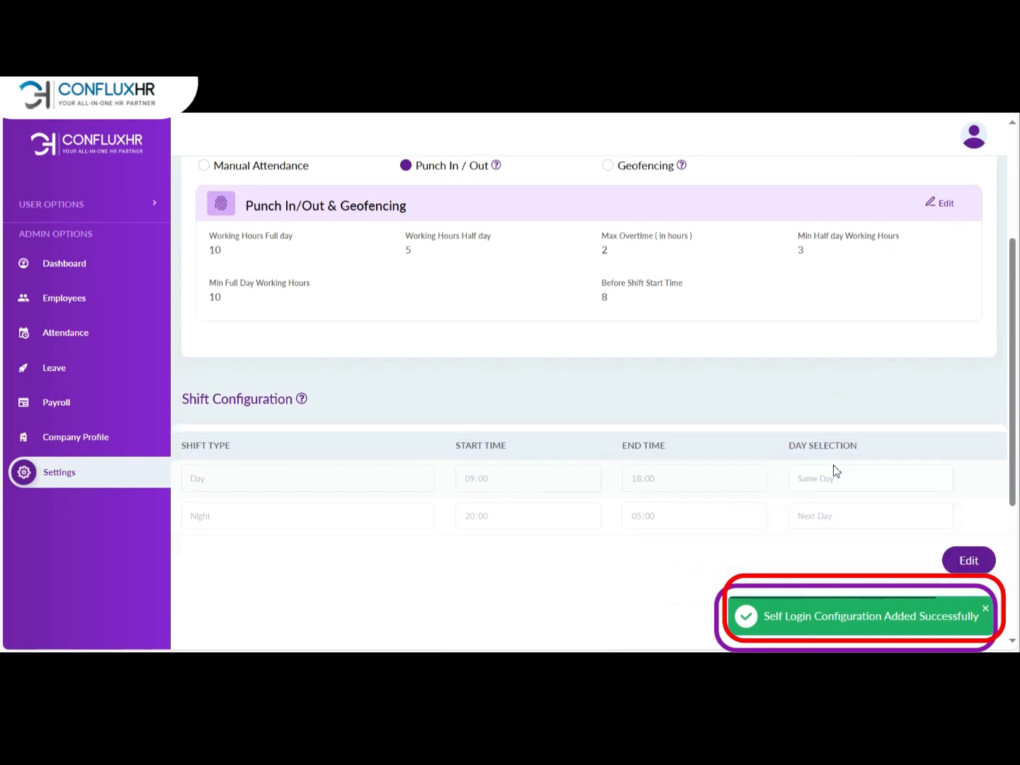
scroll(836, 471, down, 2)
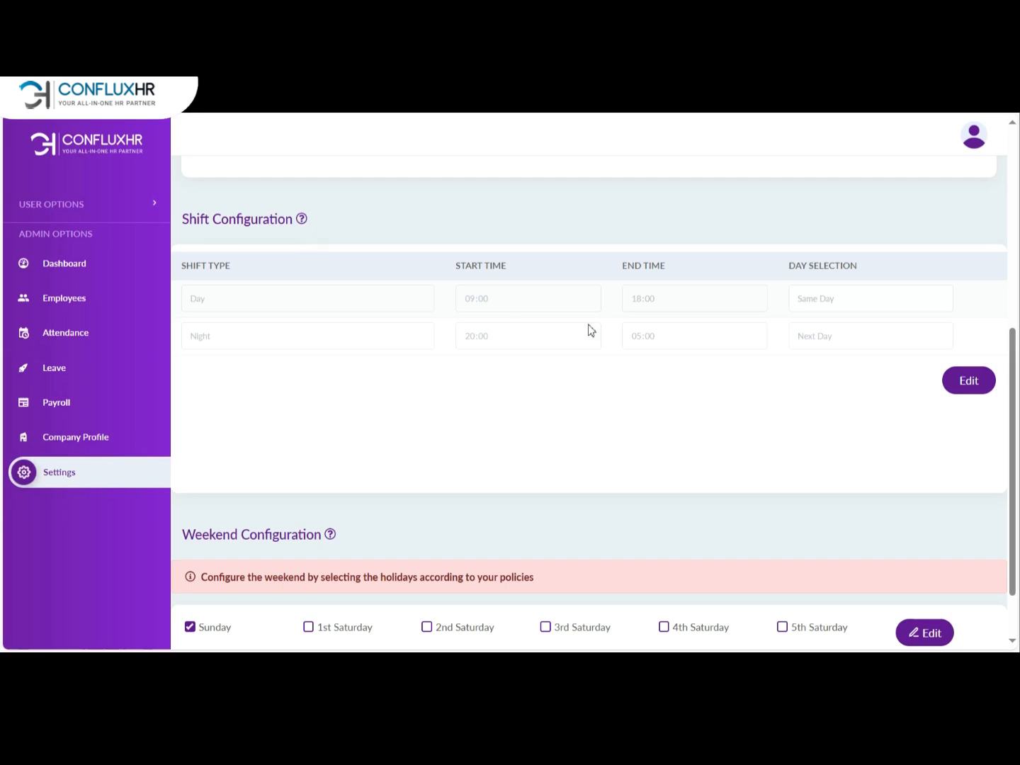
click(968, 381)
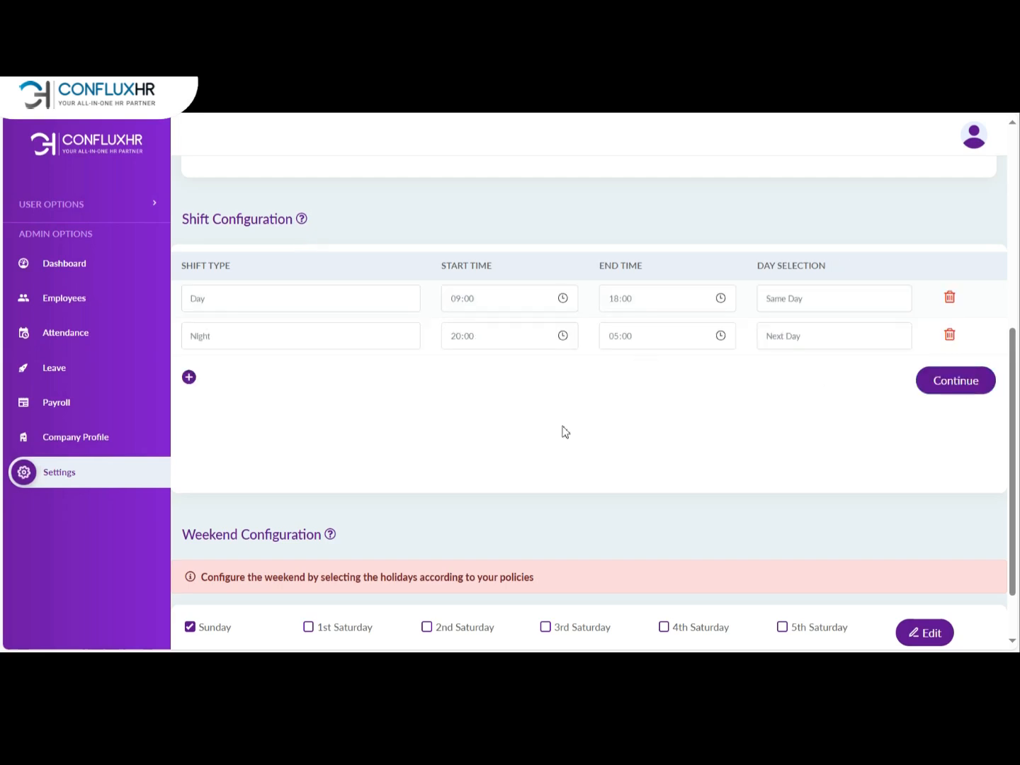
click(565, 299)
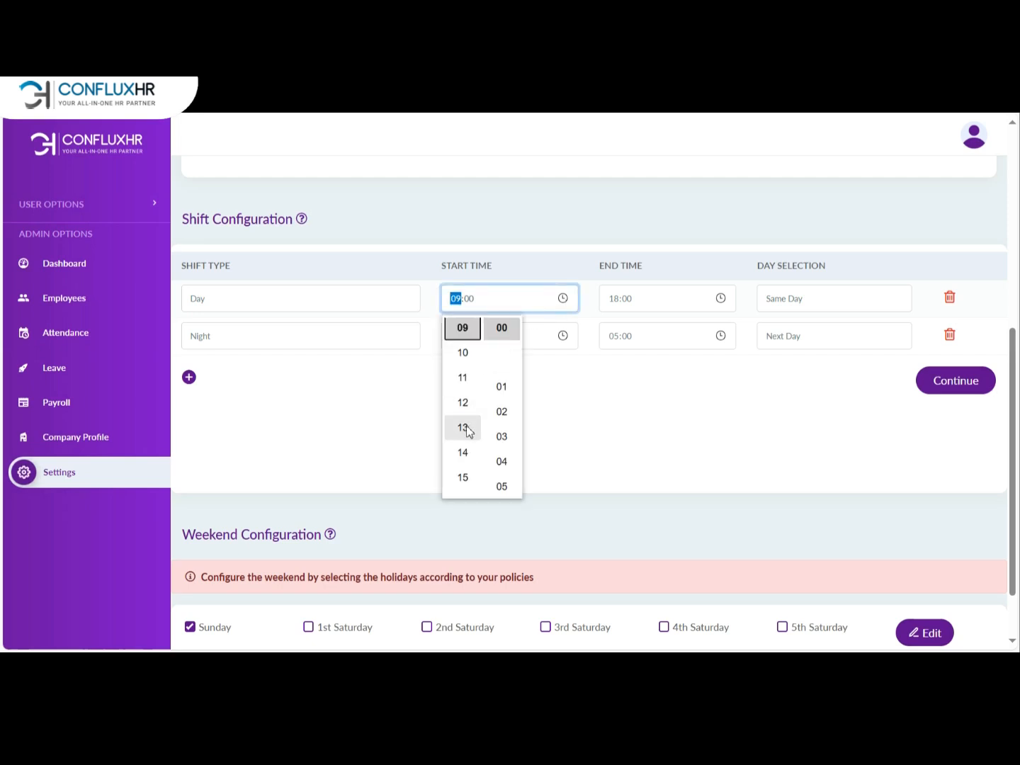
click(464, 428)
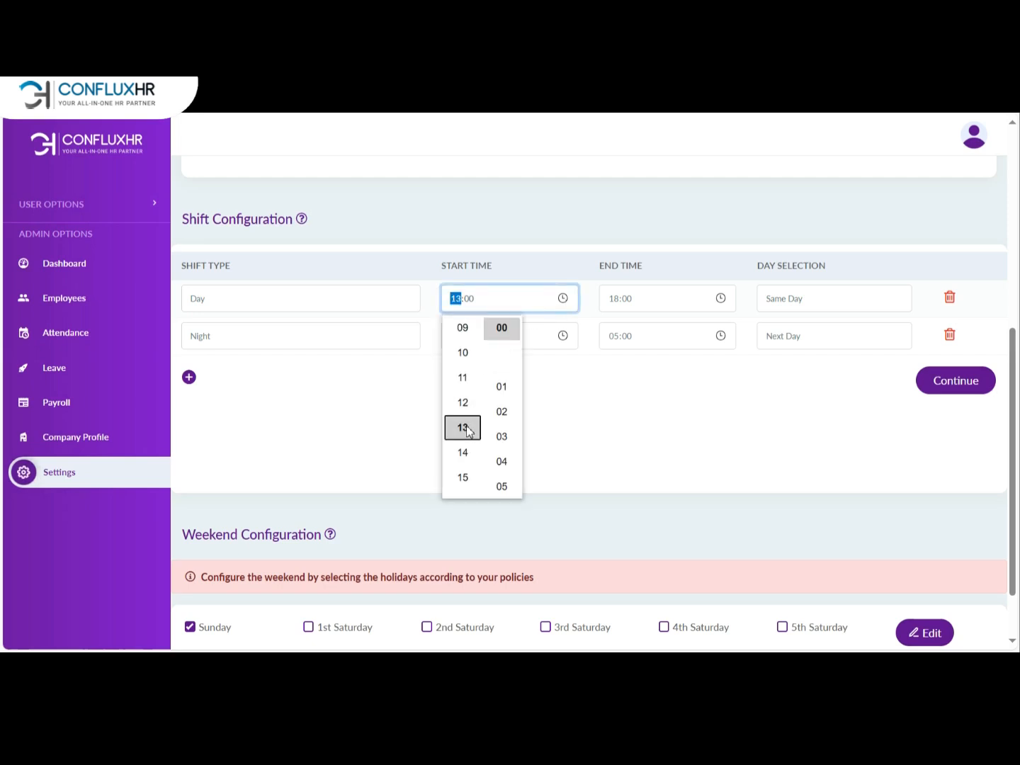
click(721, 299)
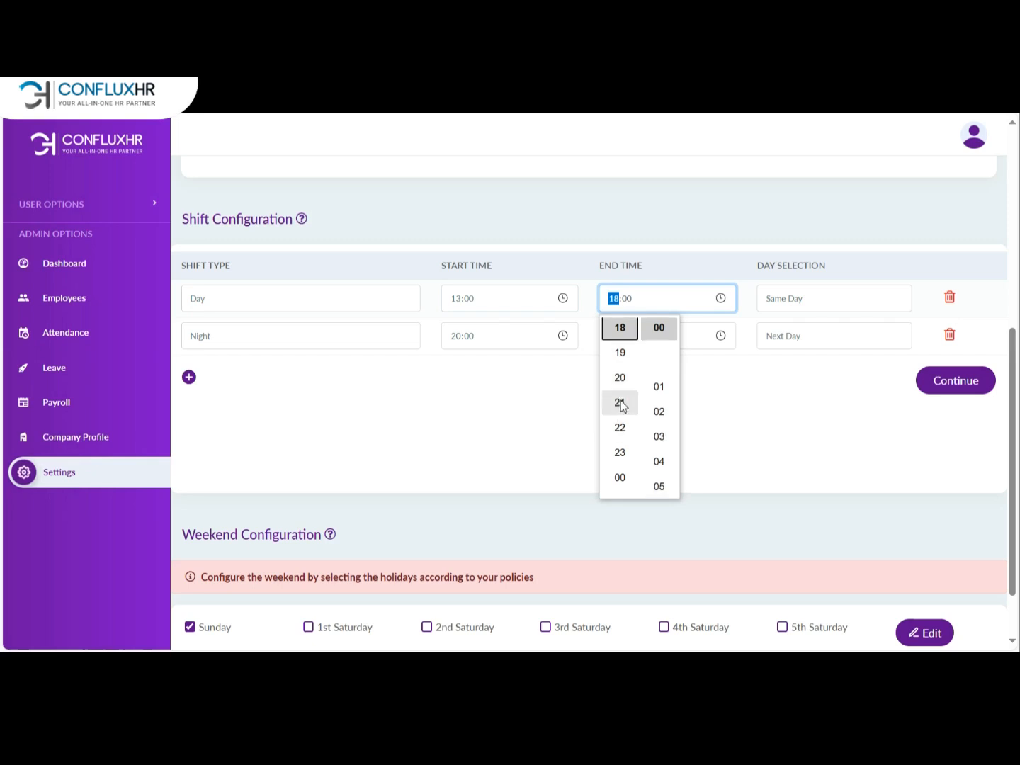
click(620, 403)
click(802, 390)
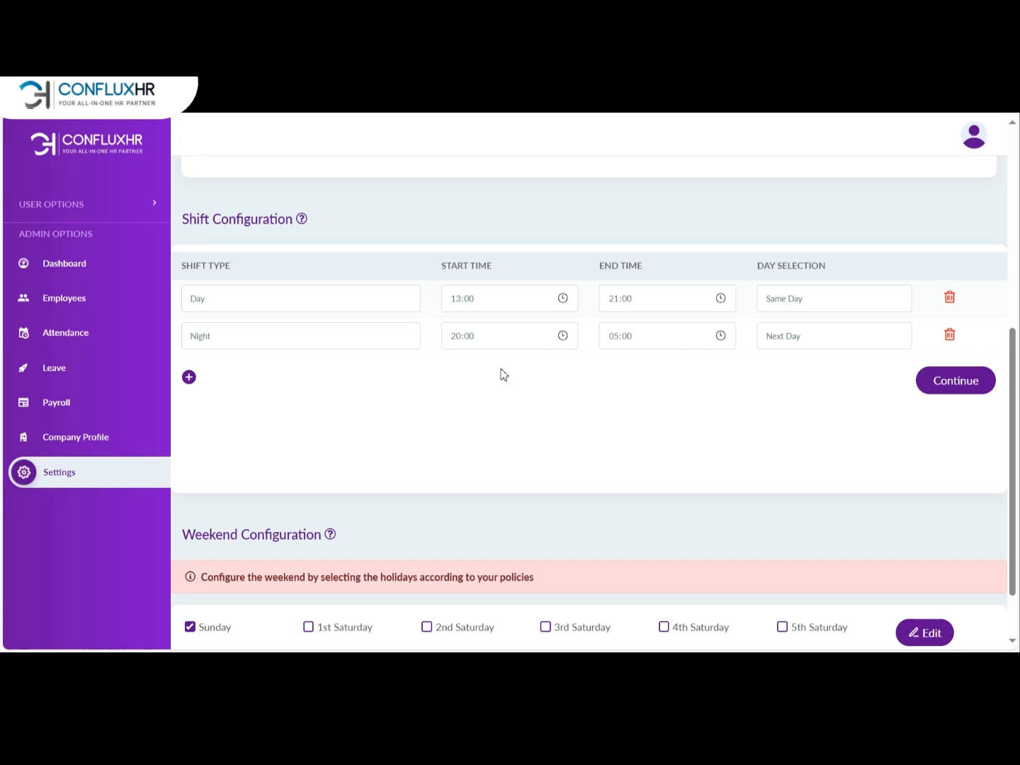
Step: Set the Night shift to run from 23:00 to 06:00 and save the shift configuration
click(563, 337)
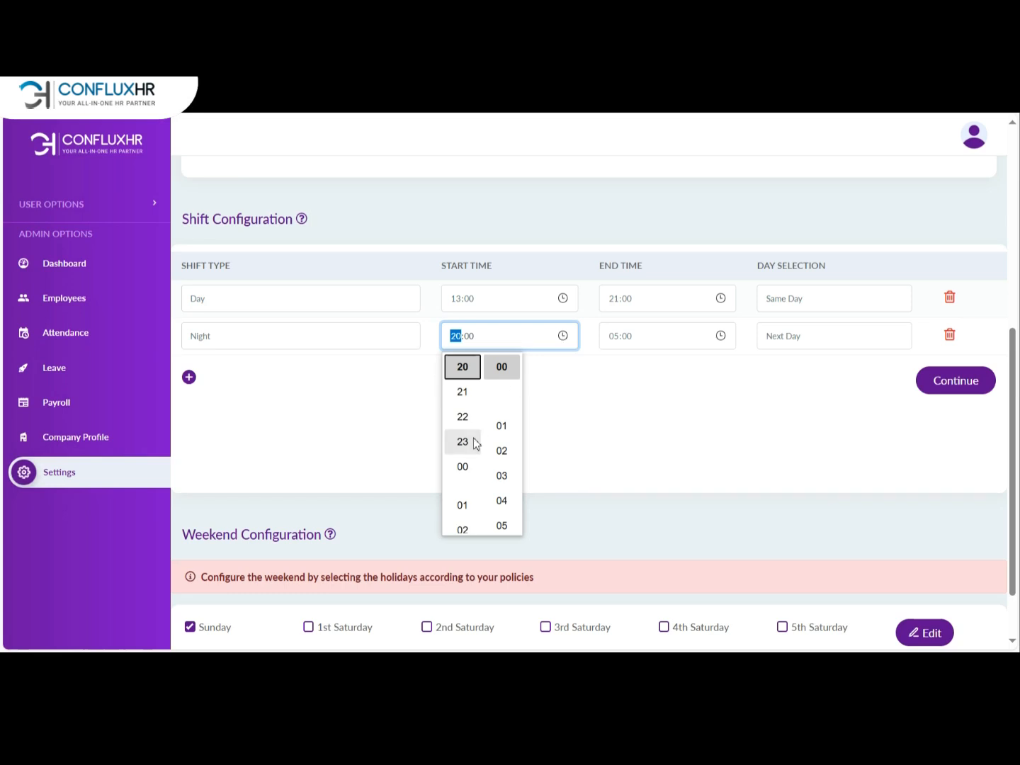
click(464, 441)
click(622, 440)
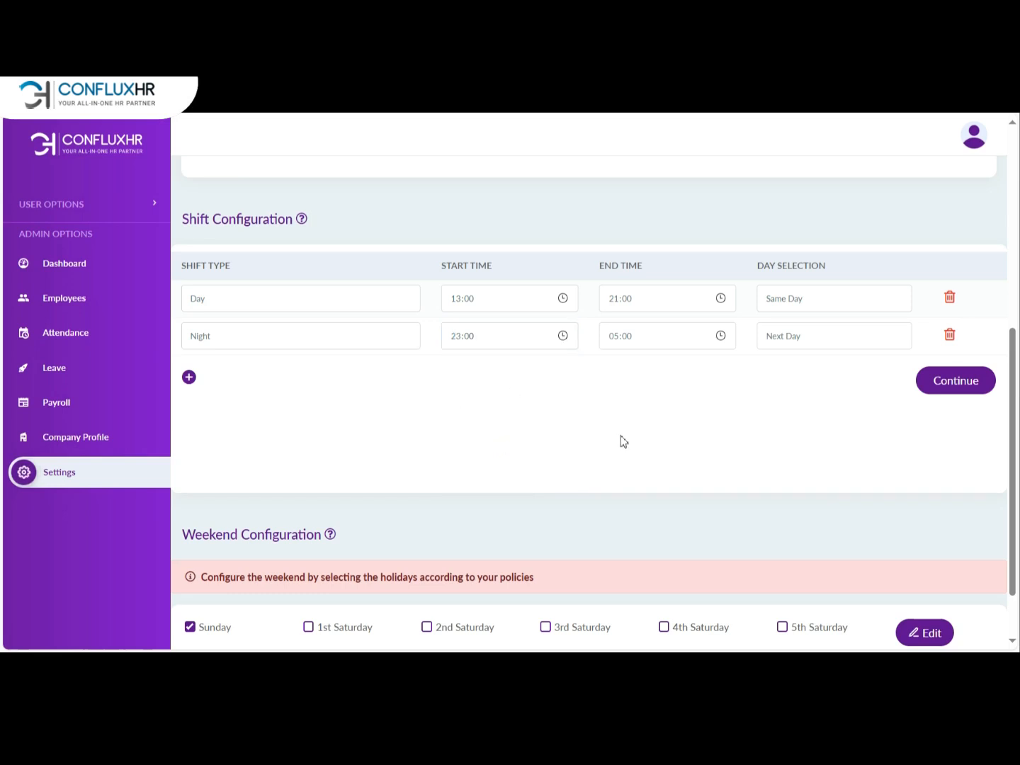
click(721, 336)
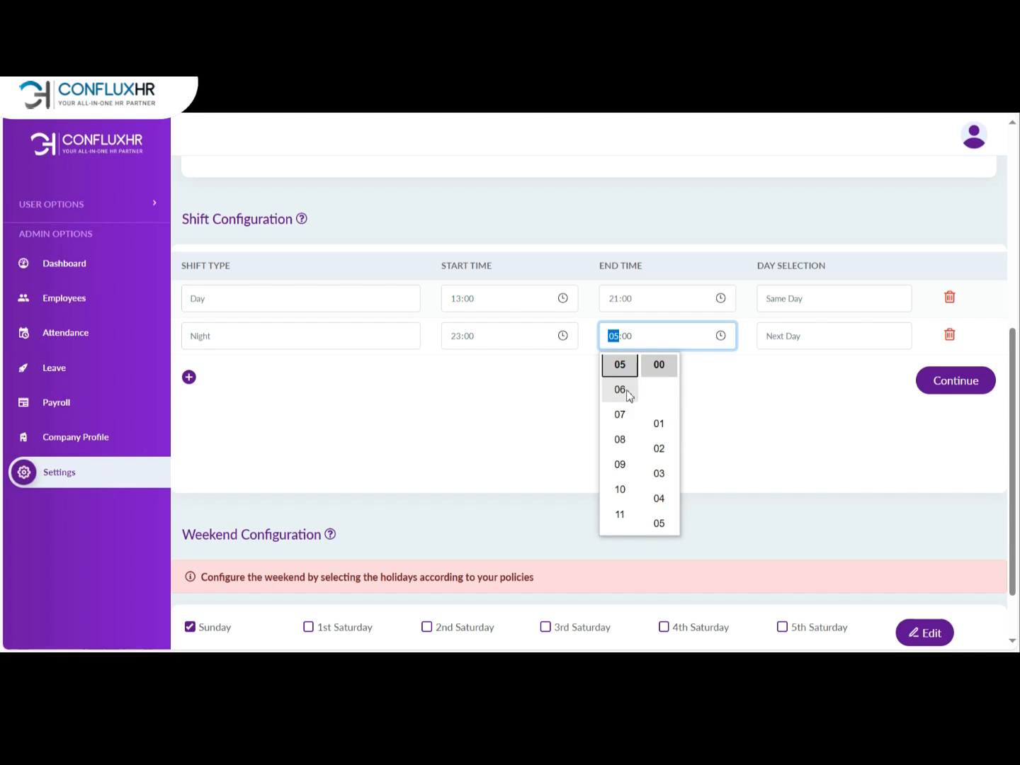
click(627, 393)
click(957, 394)
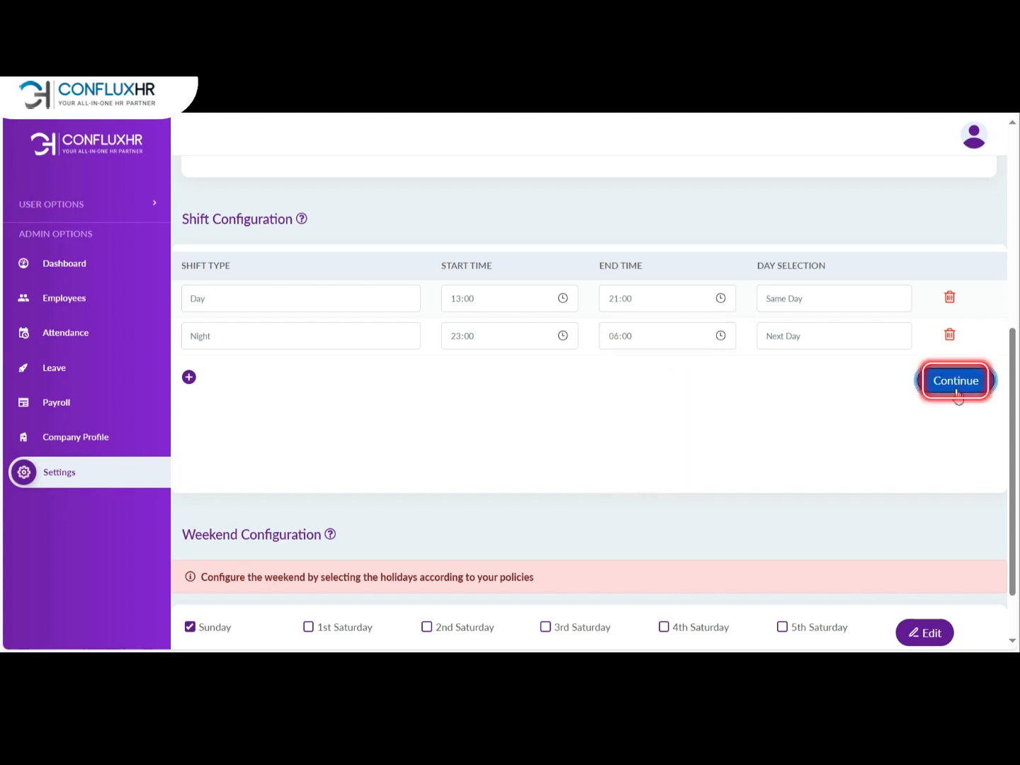
click(956, 383)
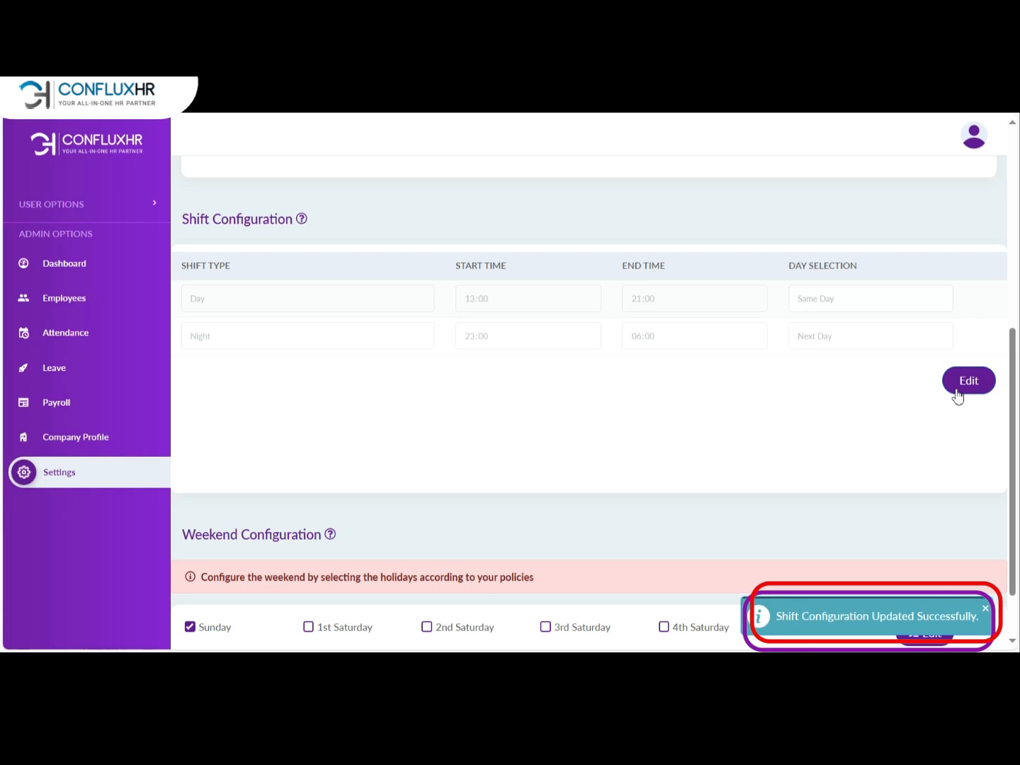
Step: Edit the weekend configuration to add the 2nd Saturday and 4th Saturday as holidays, and save it
scroll(715, 403, down, 1)
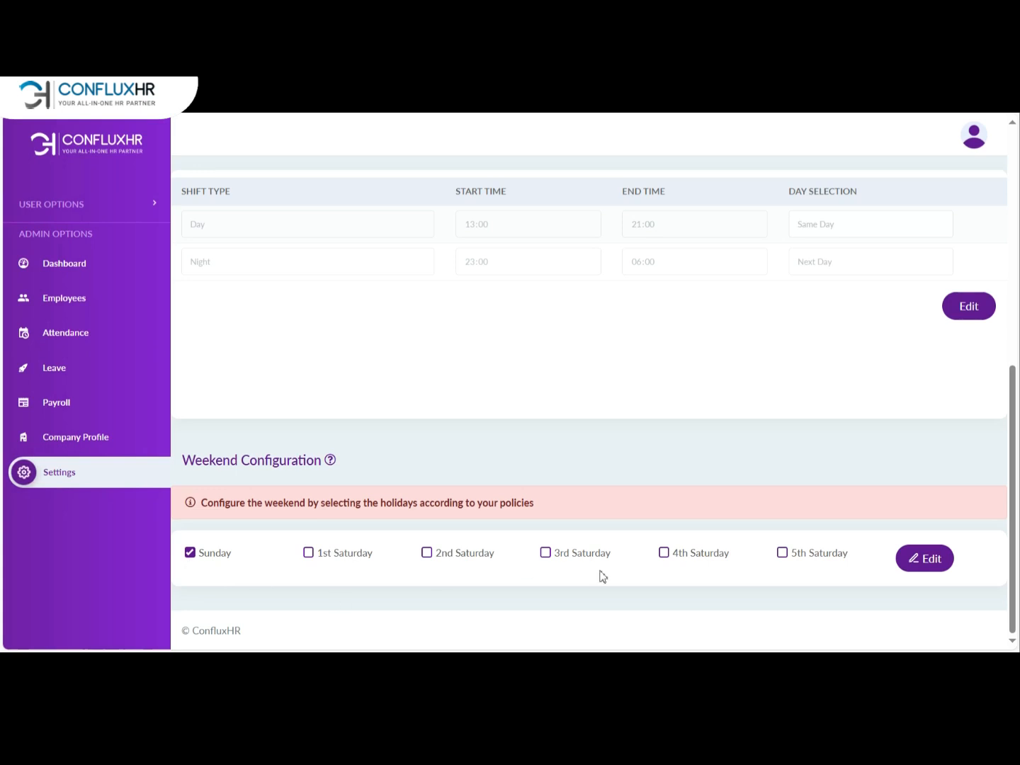
click(927, 558)
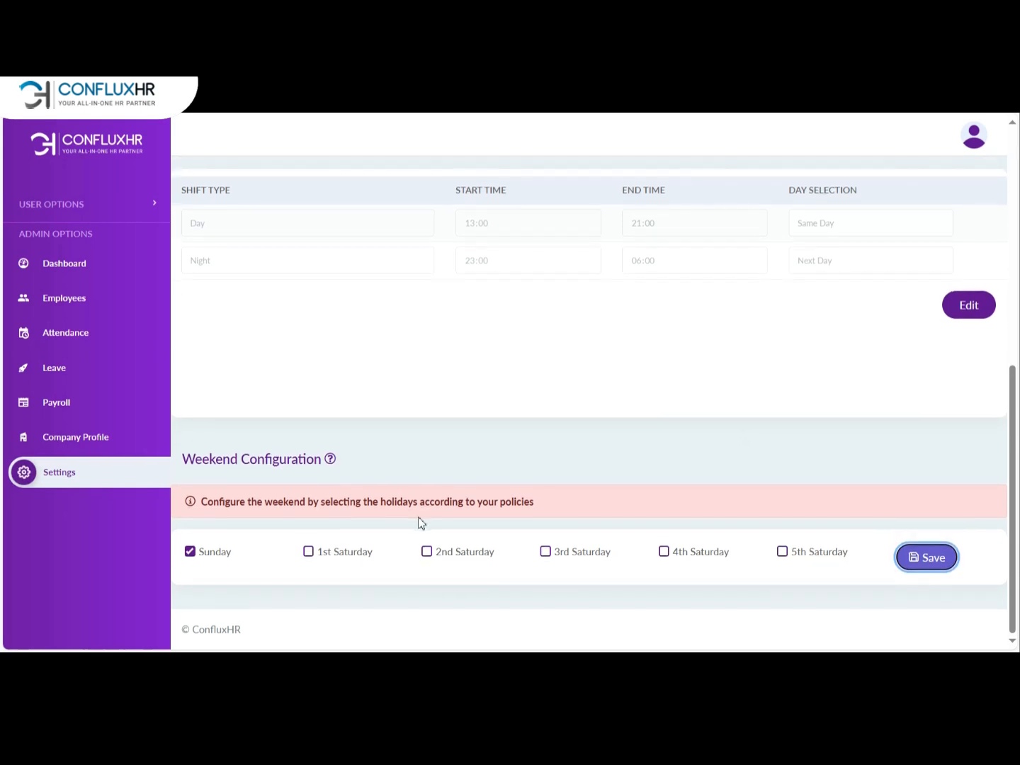
click(428, 554)
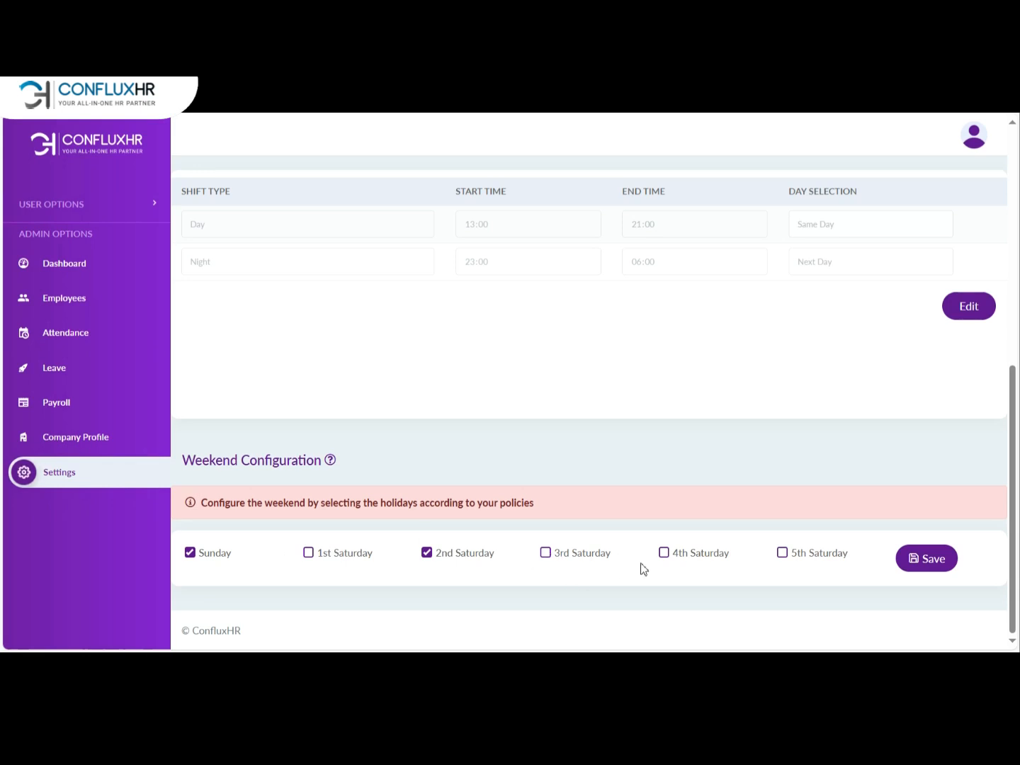
click(665, 554)
click(921, 564)
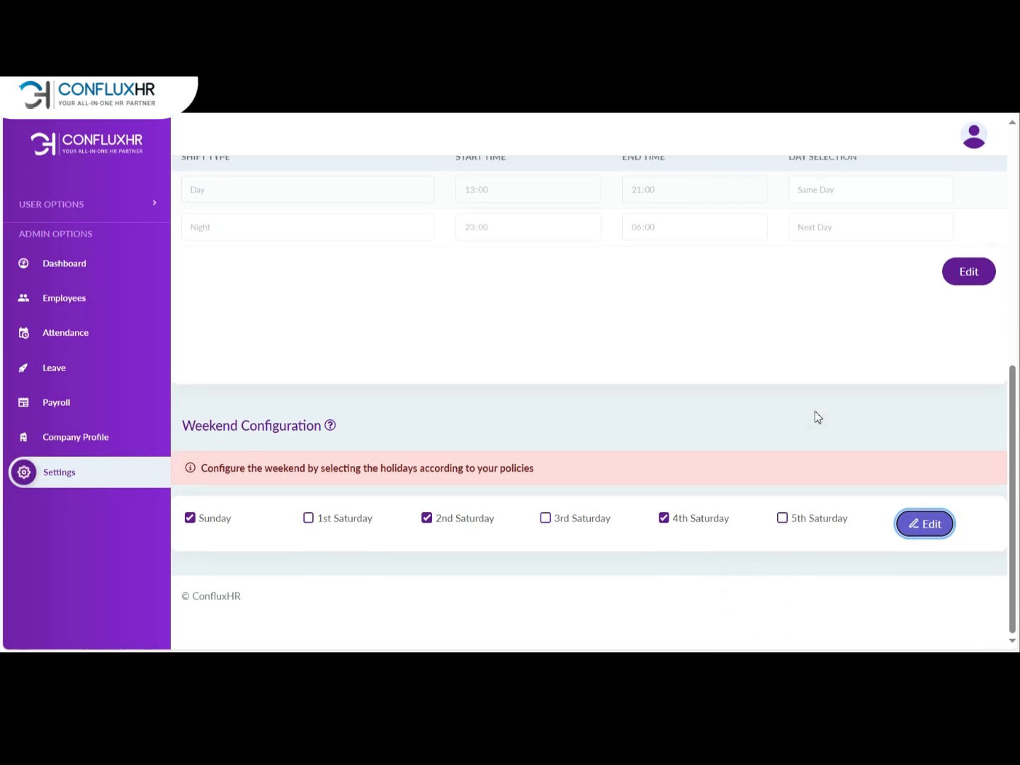
Step: Change the attendance type to Geofencing and save the attendance cycle settings
scroll(816, 412, up, 2)
scroll(815, 417, up, 4)
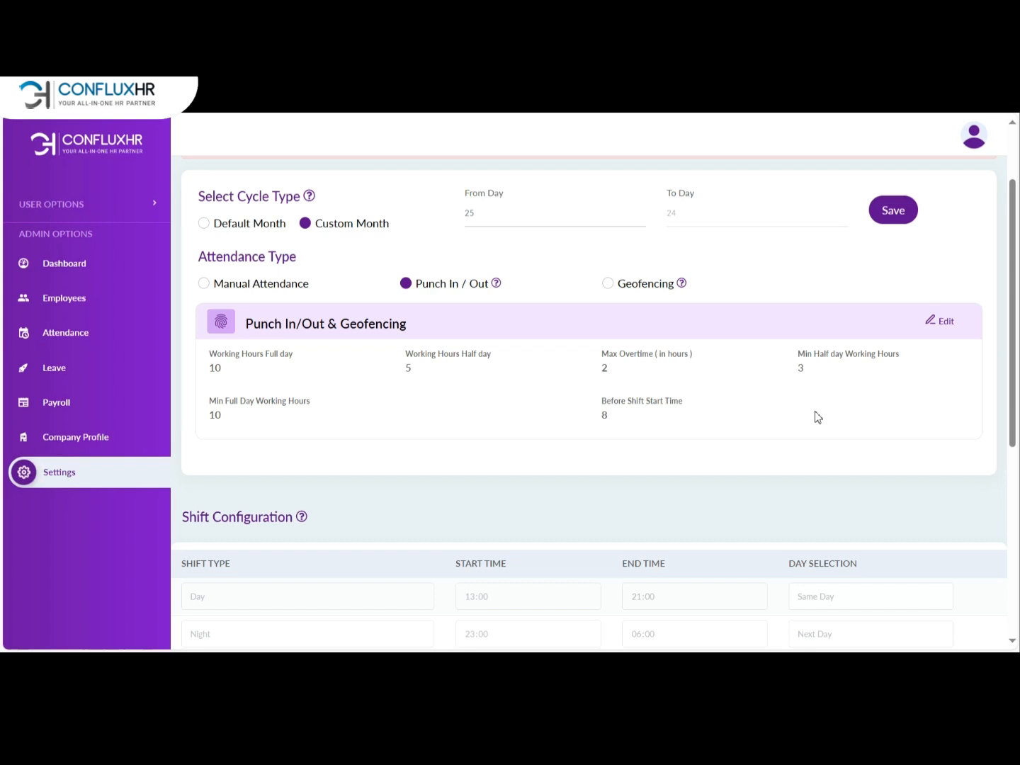
scroll(819, 417, up, 1)
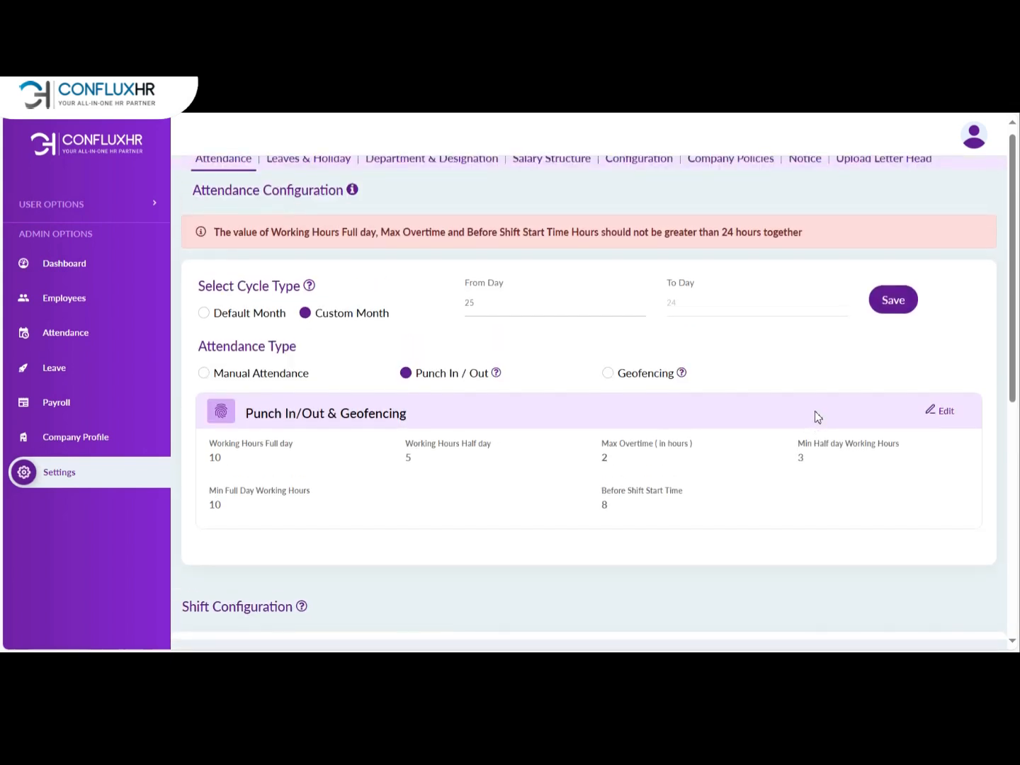
scroll(815, 415, up, 1)
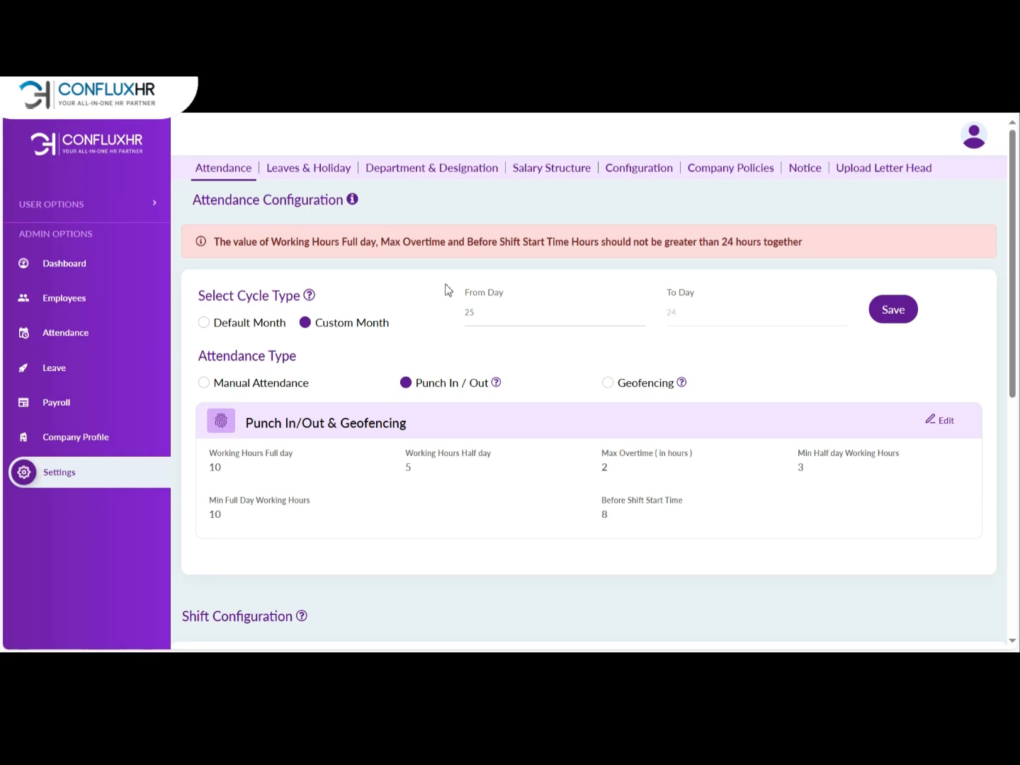
click(609, 386)
scroll(745, 382, down, 5)
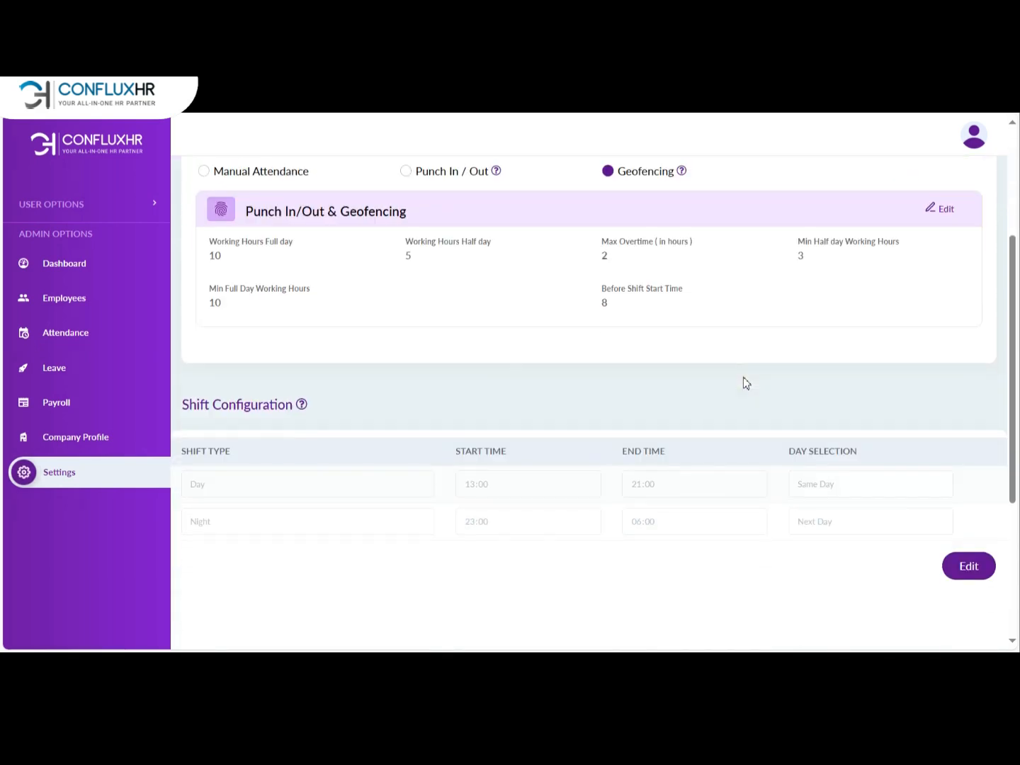
scroll(745, 382, down, 2)
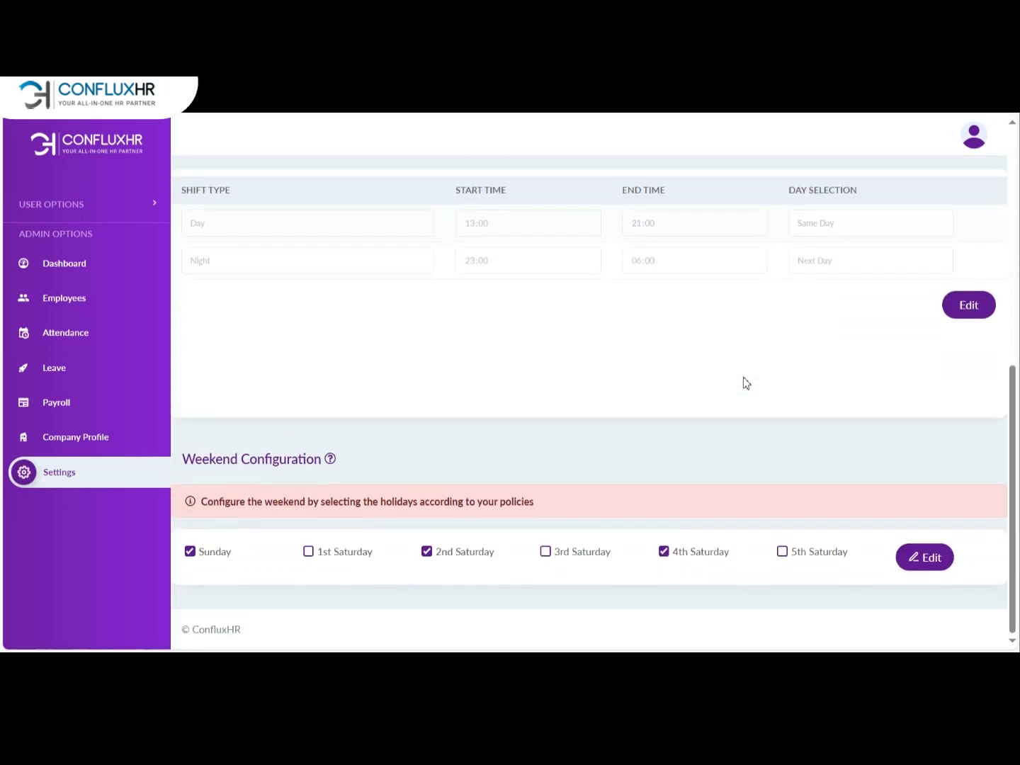
scroll(745, 383, up, 3)
scroll(746, 383, up, 4)
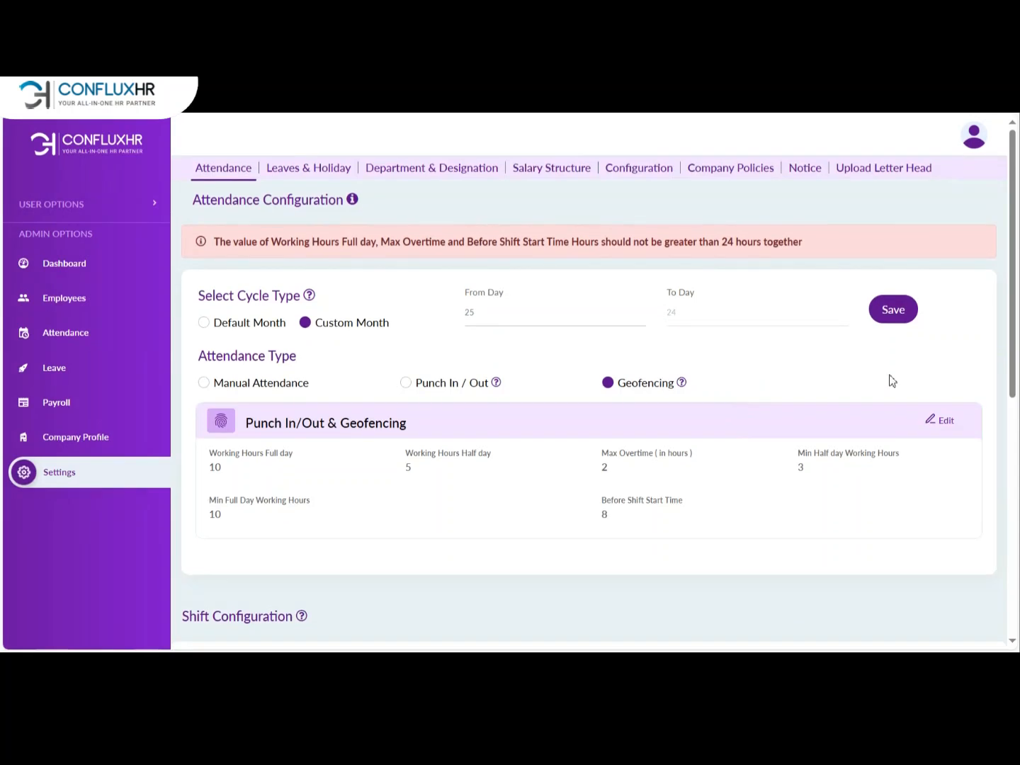
click(894, 311)
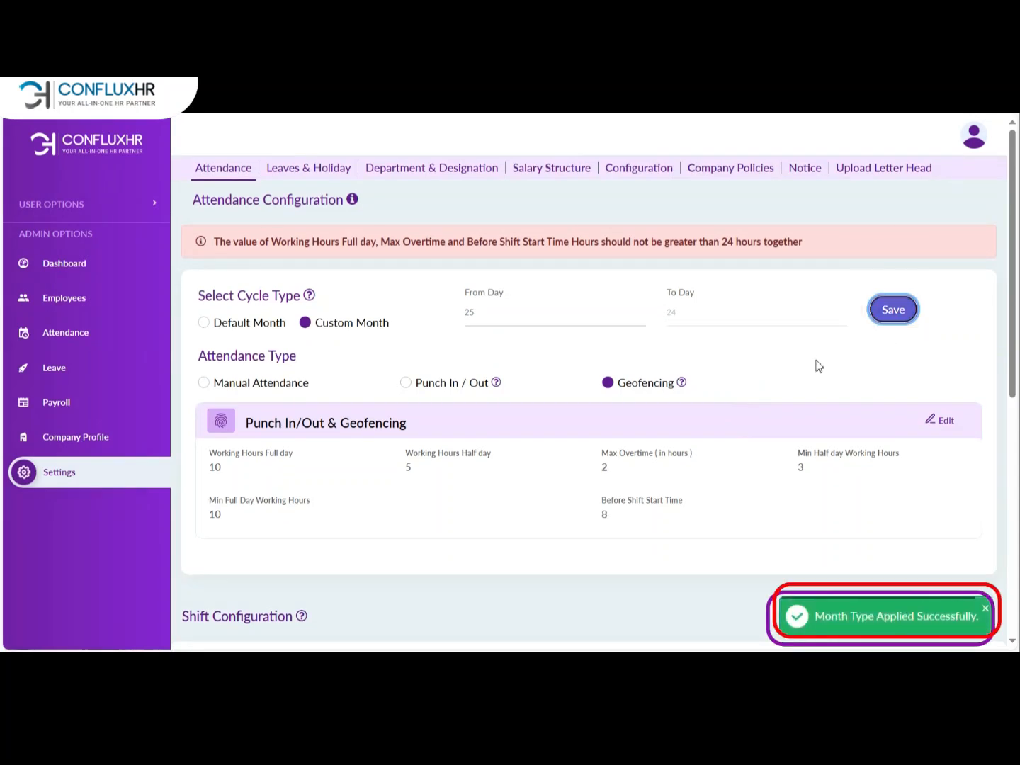
Step: Open the Leaves & Holiday settings and examine the type, short name, default leaves and carry forward of each default leave type
click(307, 169)
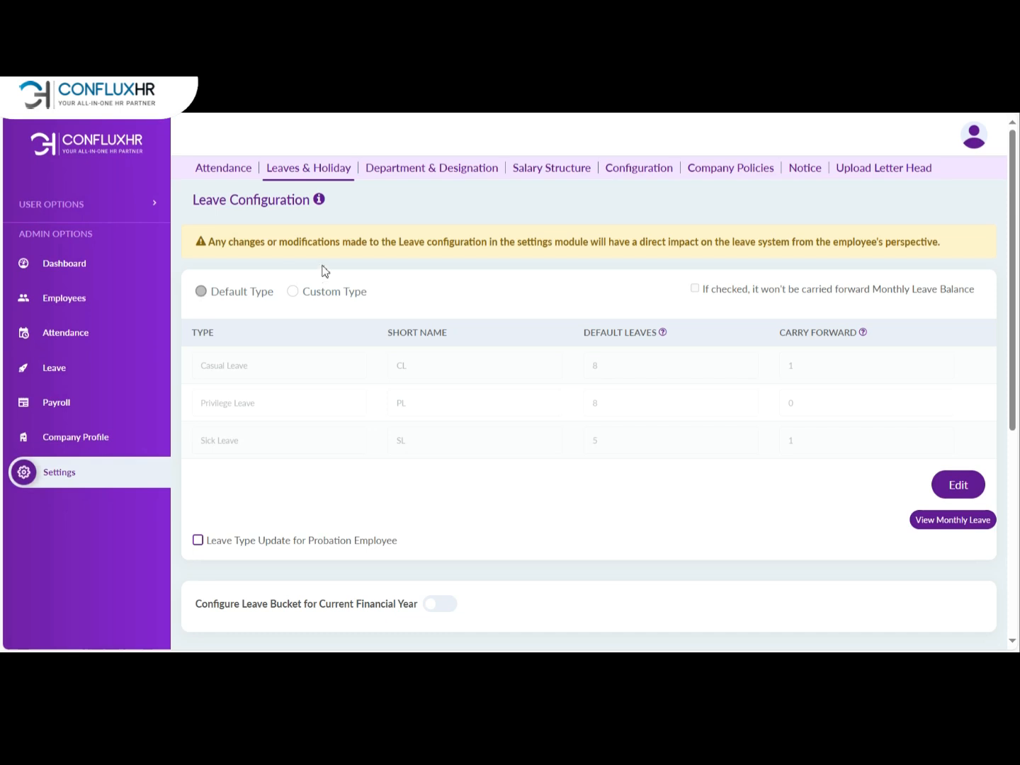
click(352, 372)
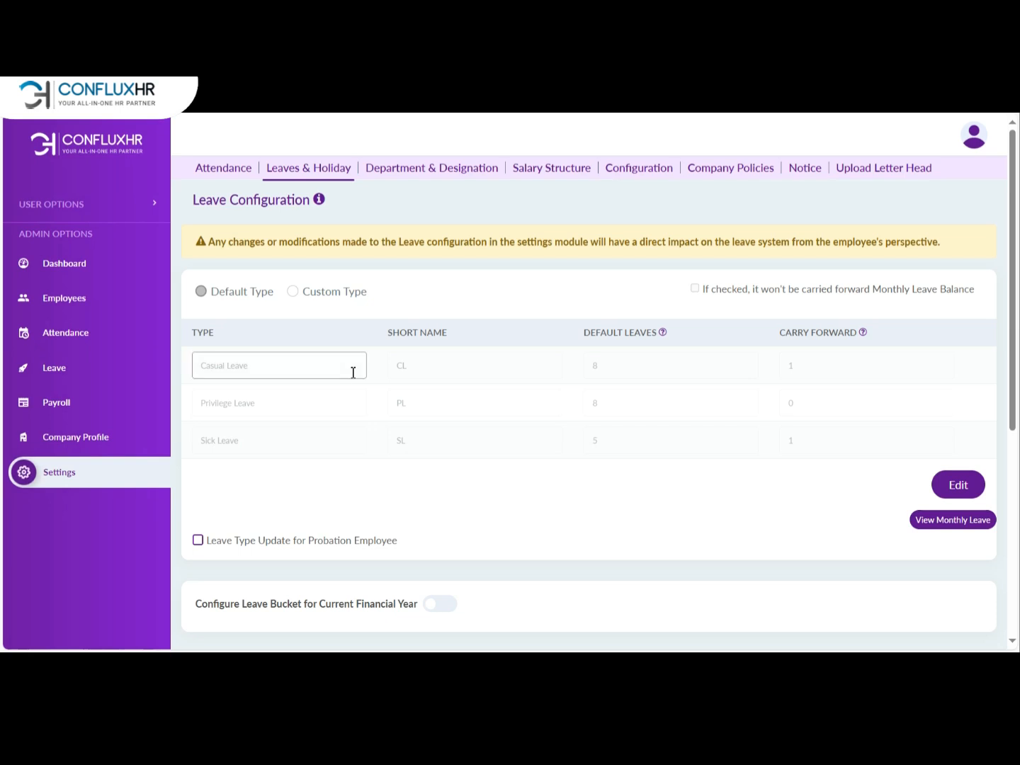
click(478, 379)
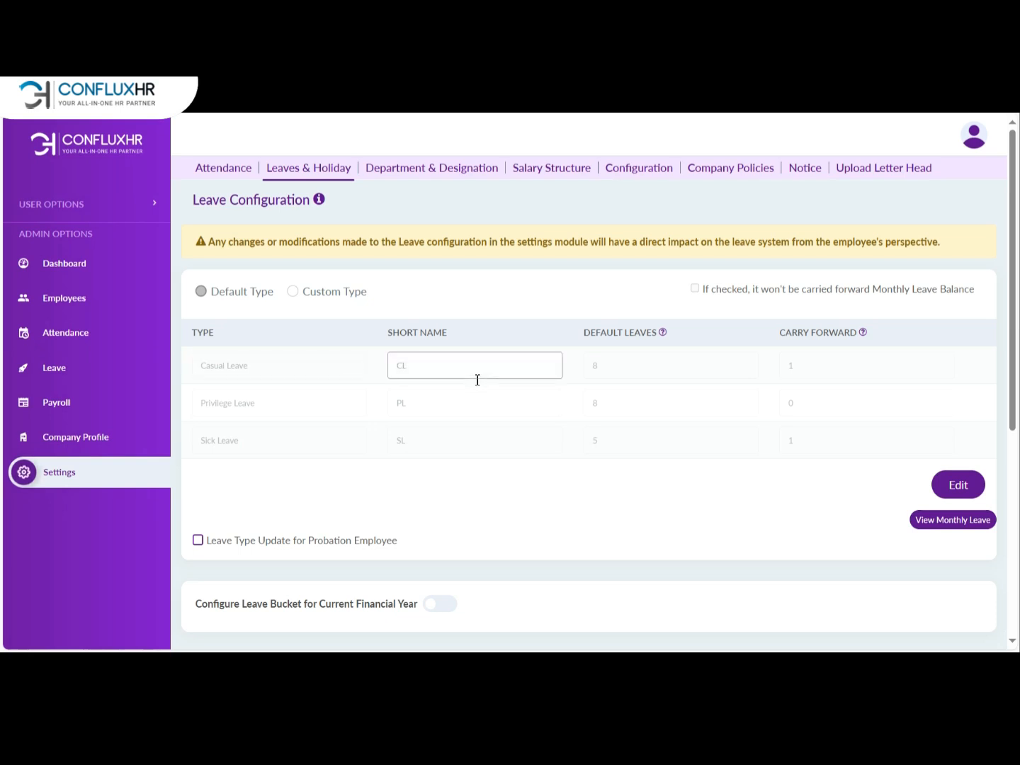
click(627, 378)
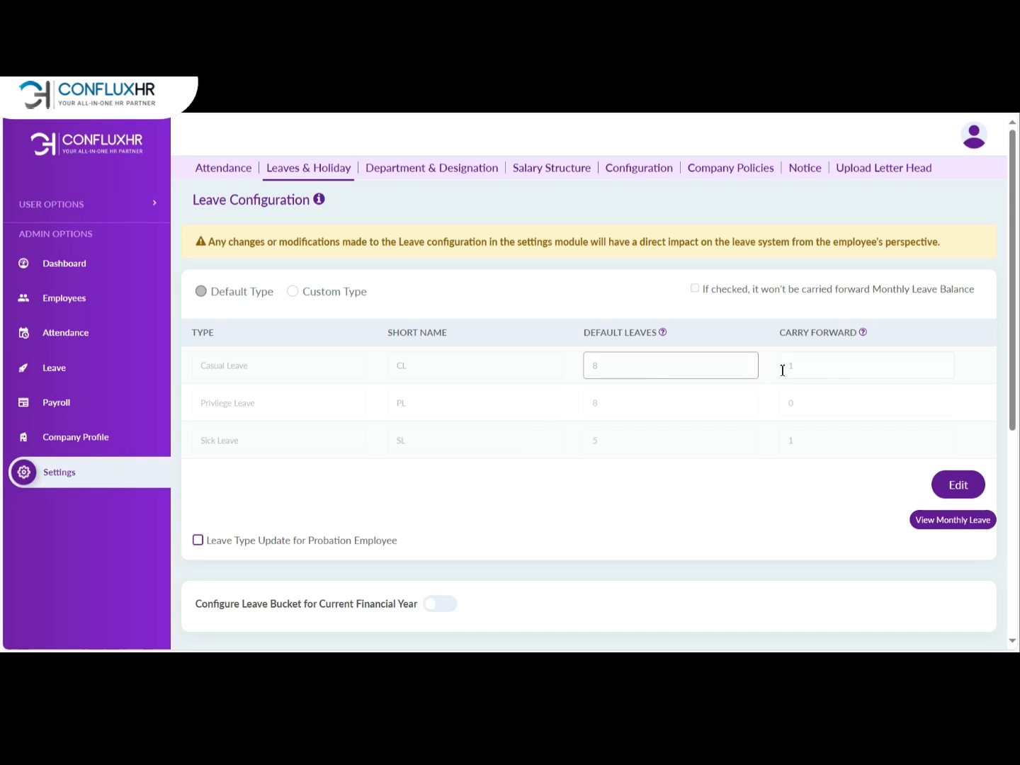
double_click(782, 369)
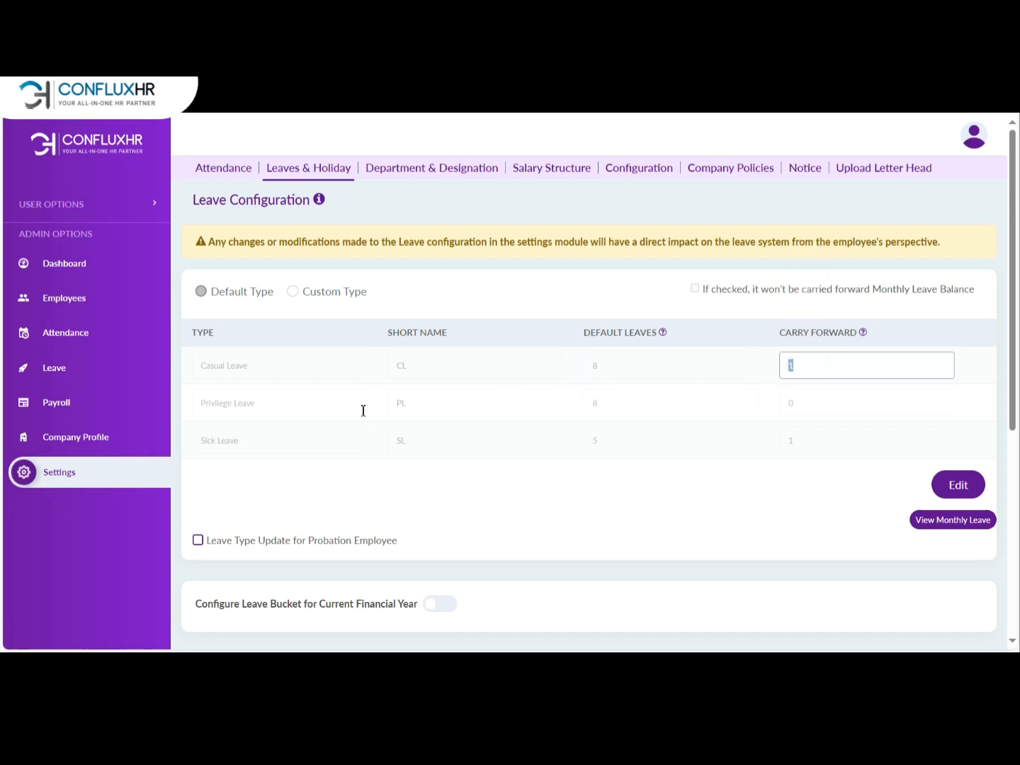
click(249, 405)
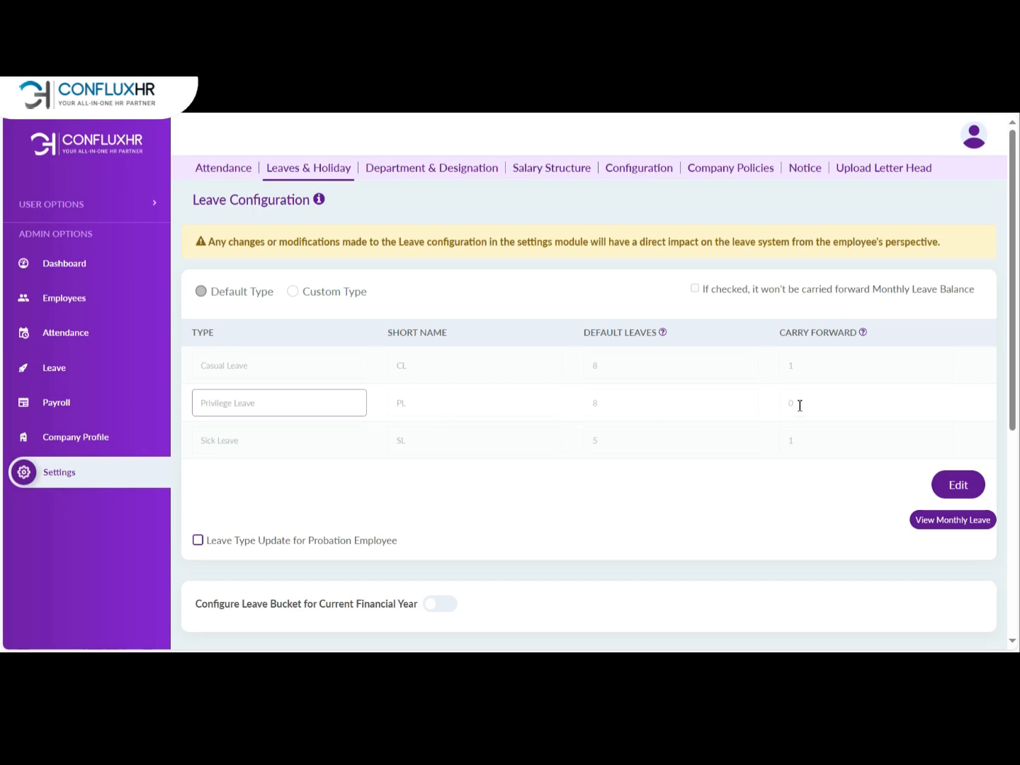
click(299, 440)
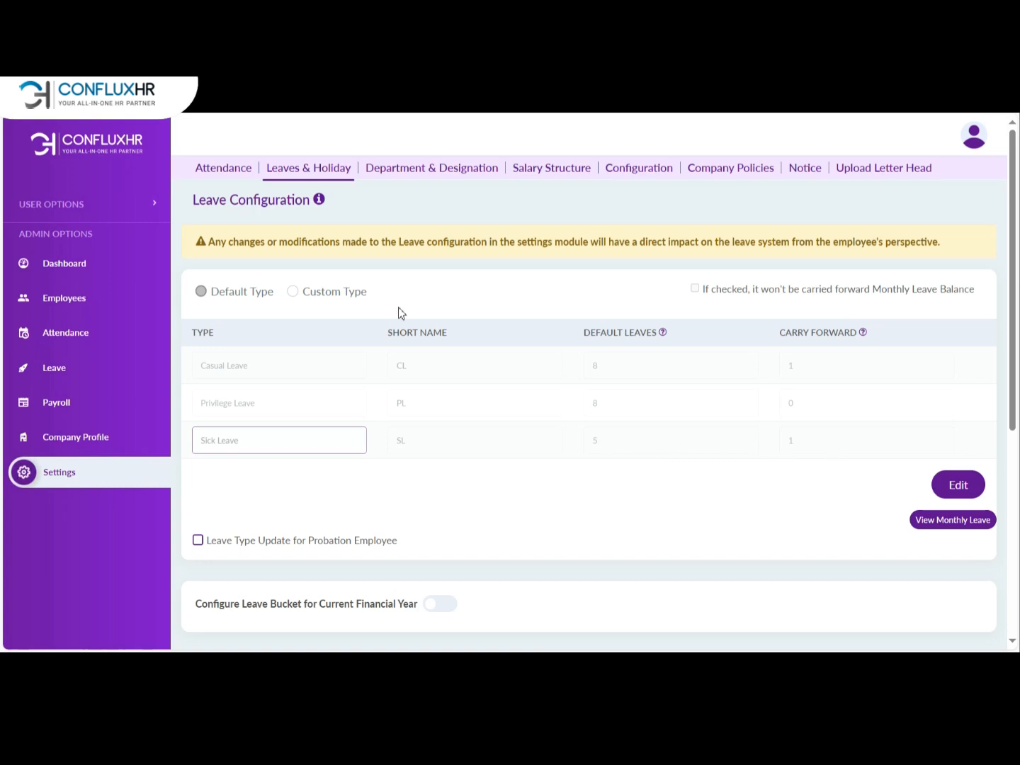
click(201, 293)
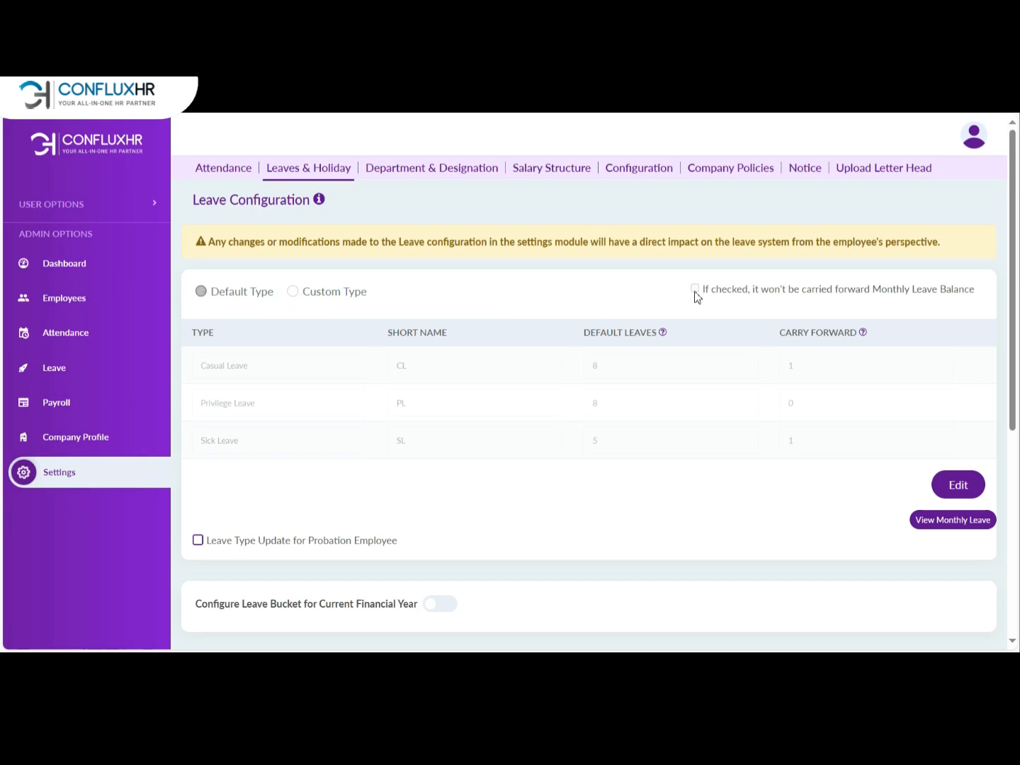
Step: Edit the leave configuration, setting default leaves to 5 for Casual Leave, 5 for Privilege Leave and 4 for Sick Leave
click(958, 485)
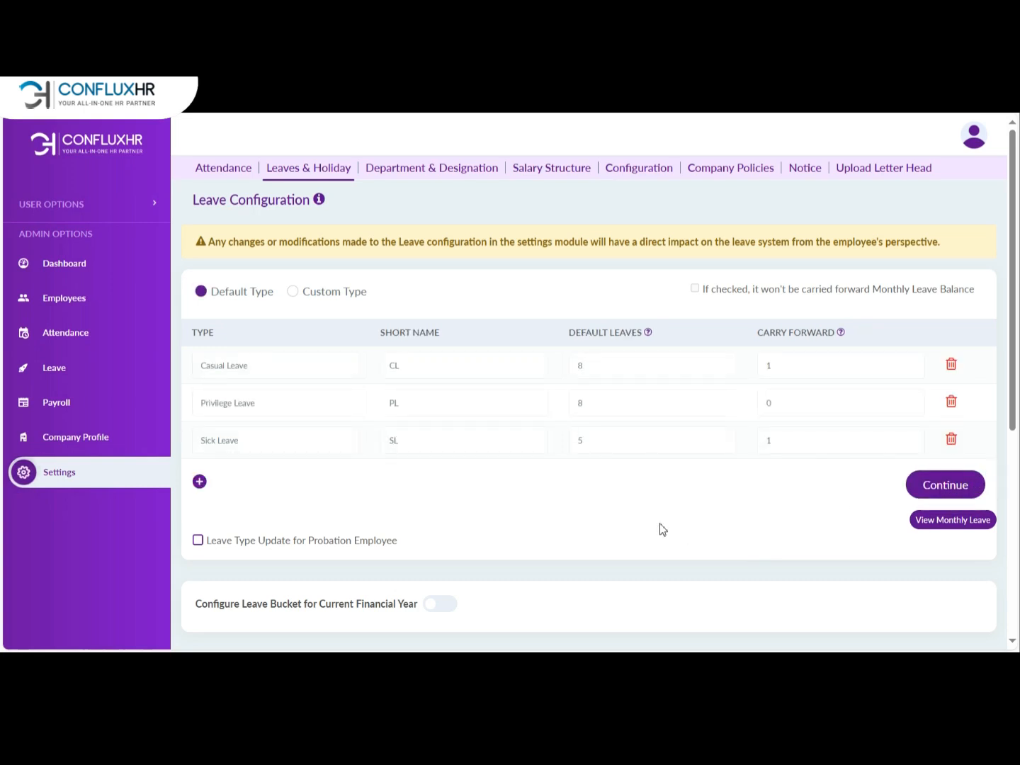
drag(268, 323, 287, 357)
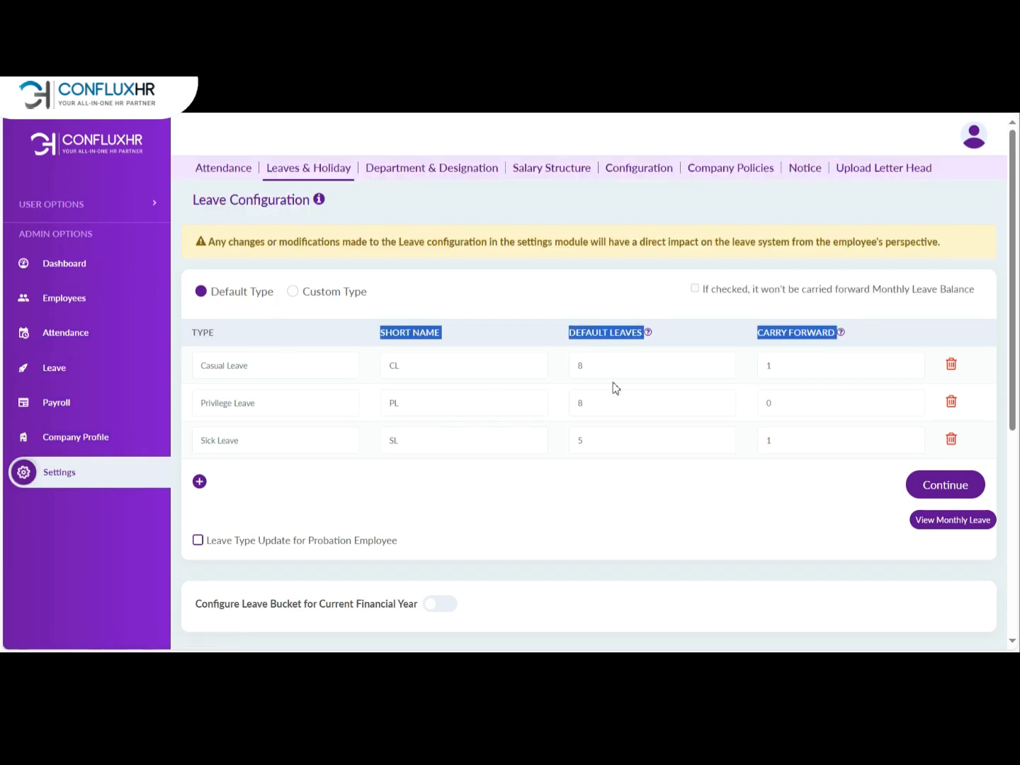
double_click(621, 361)
text(5)
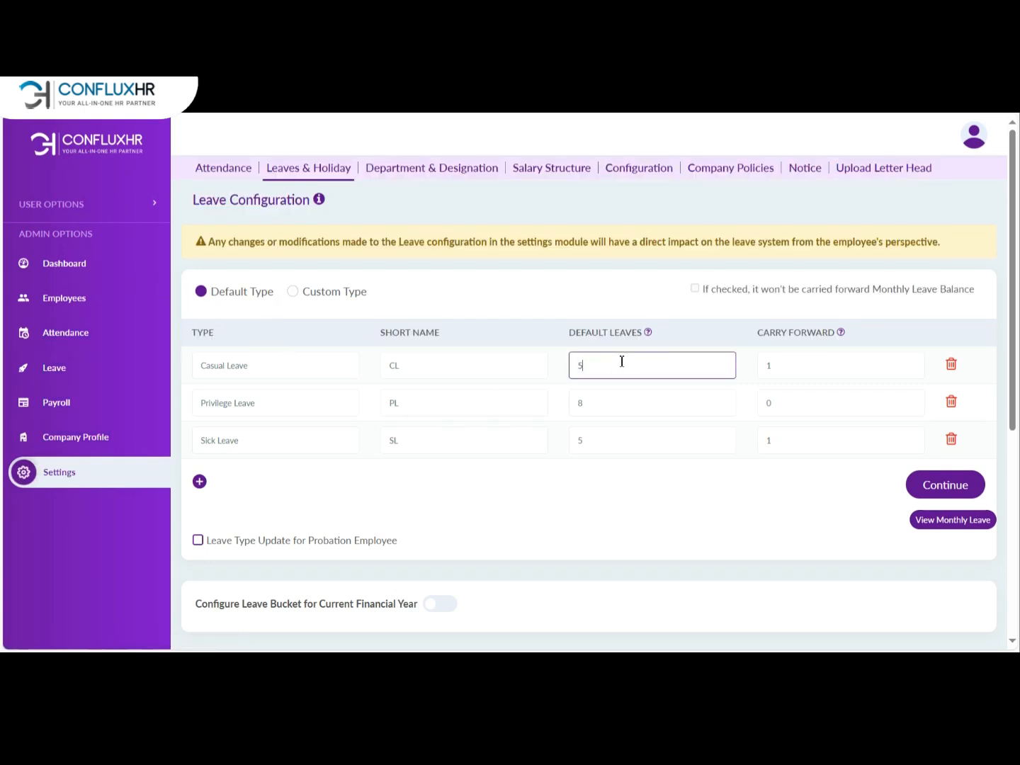
double_click(798, 372)
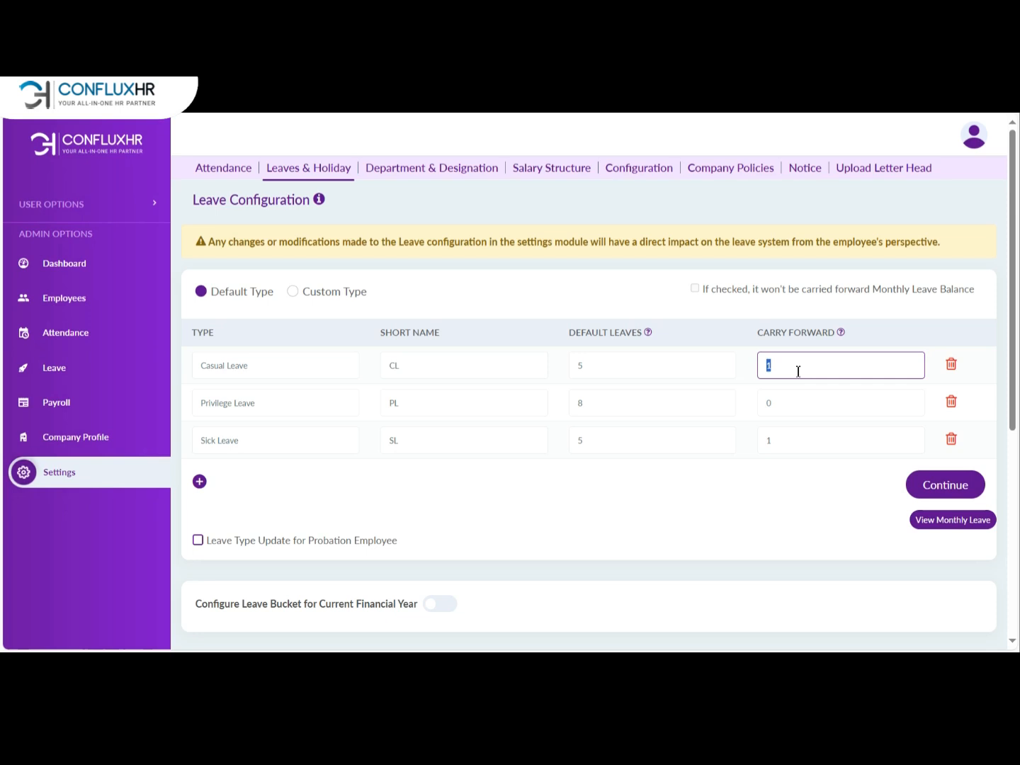
click(446, 408)
double_click(599, 404)
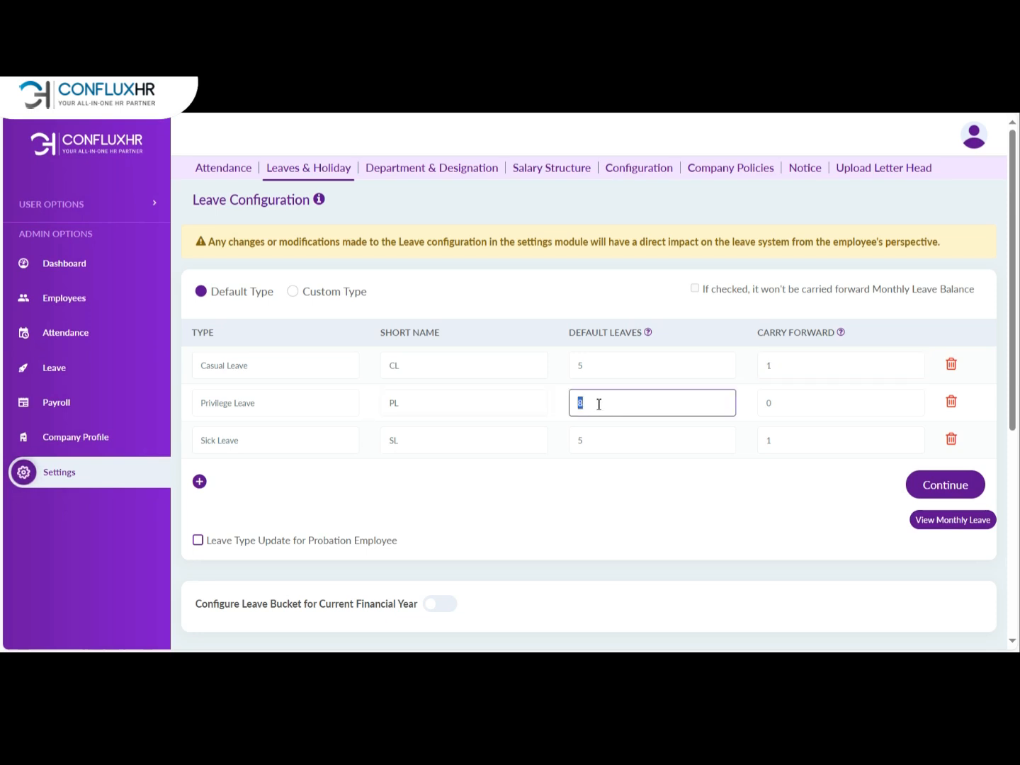
text(5)
double_click(603, 439)
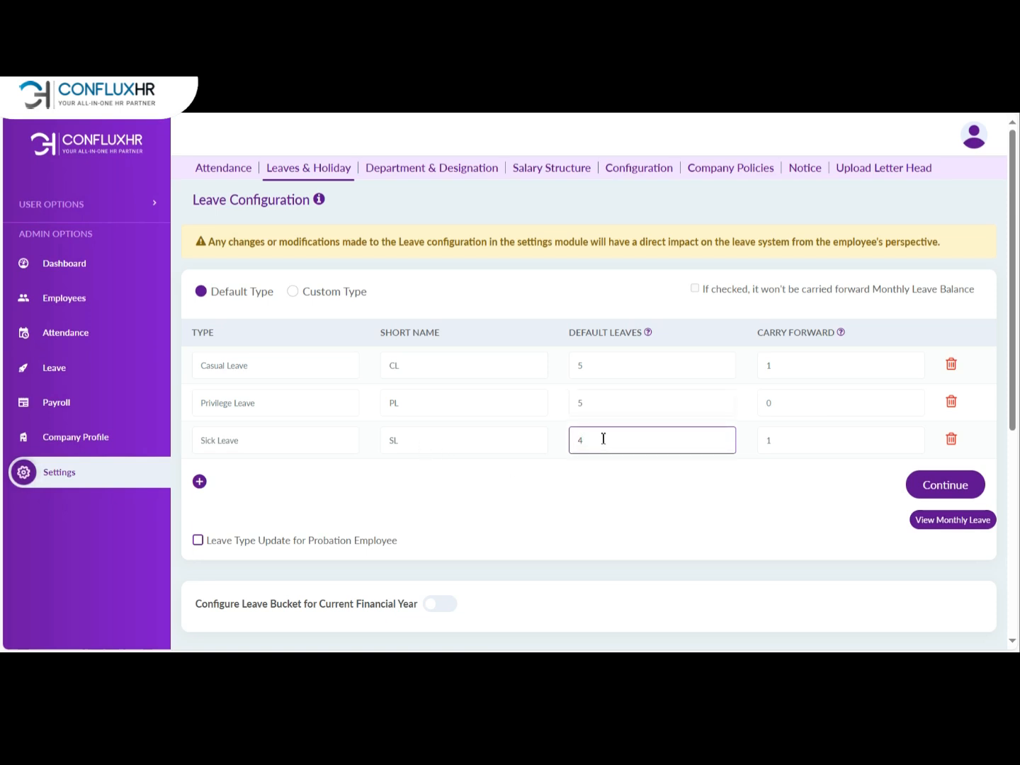
double_click(790, 443)
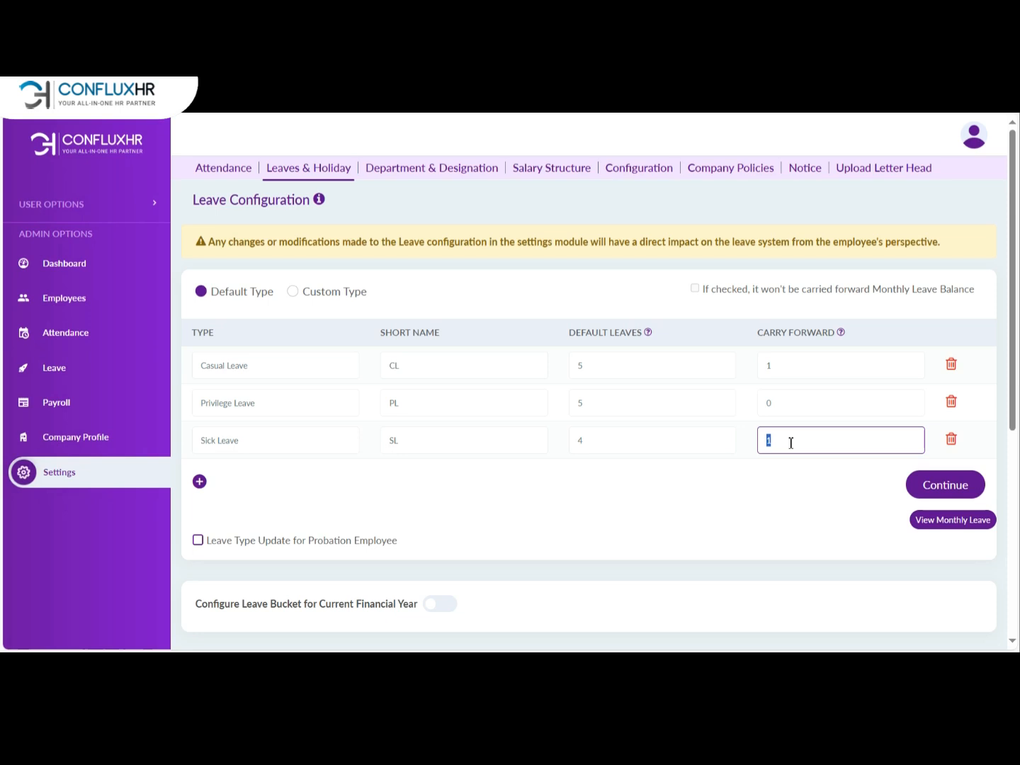
Step: Enable Leave Type Update for Probation Employee and add two blank rows to the default leave type table
click(814, 542)
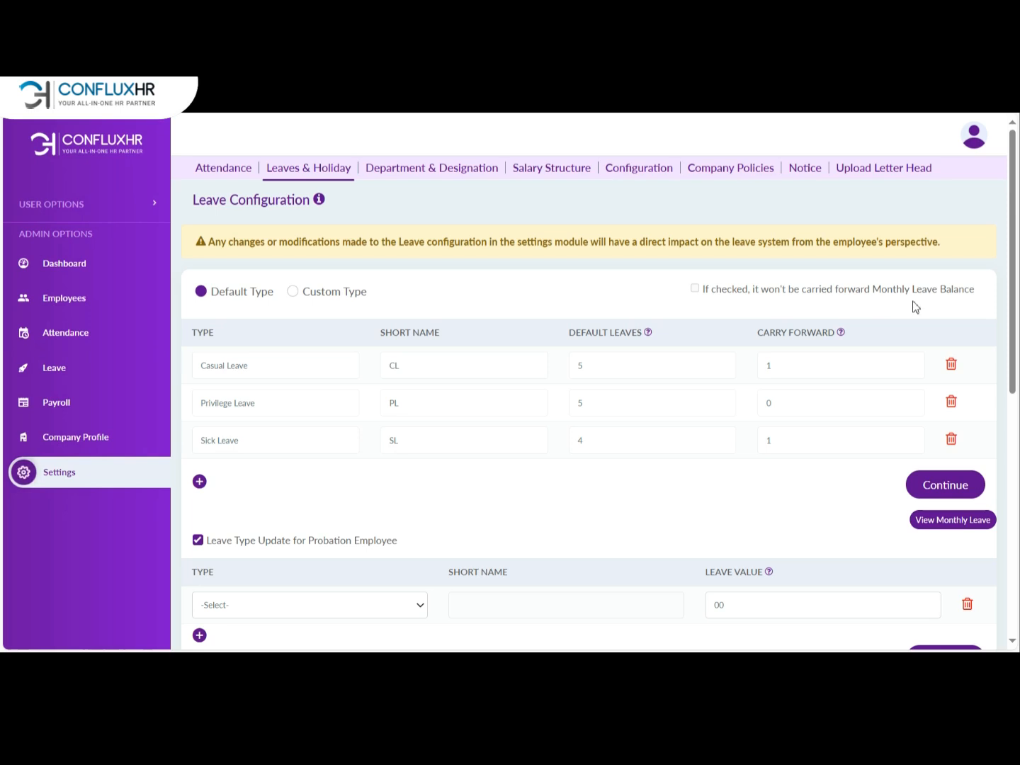
scroll(728, 476, down, 1)
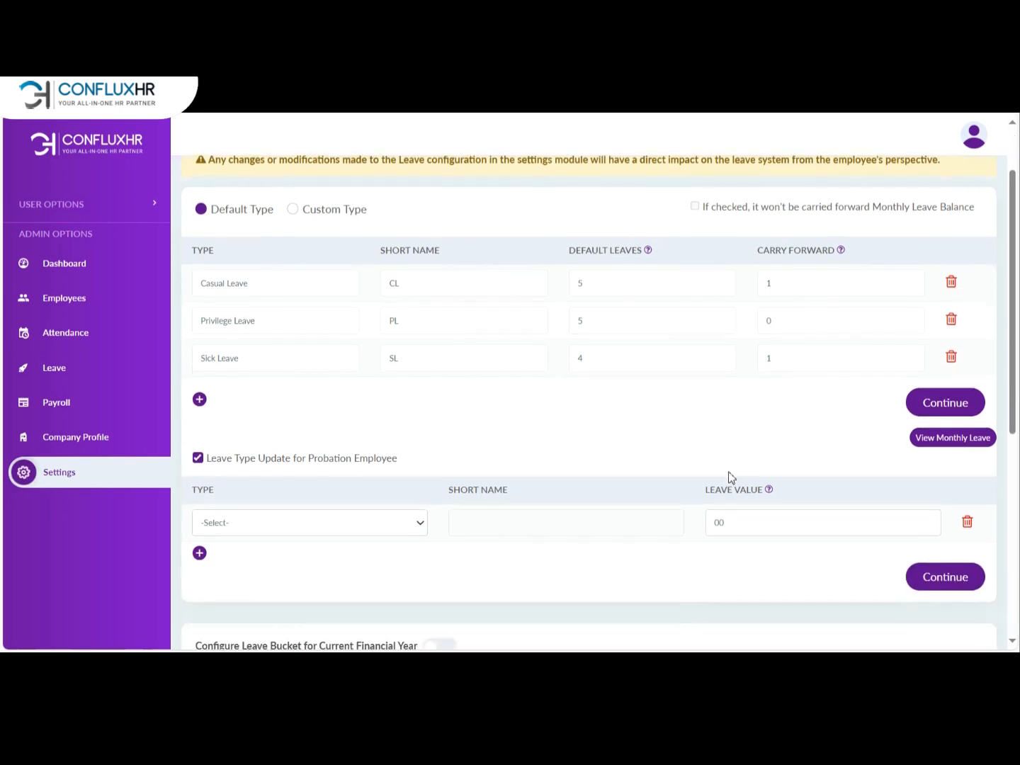
click(200, 399)
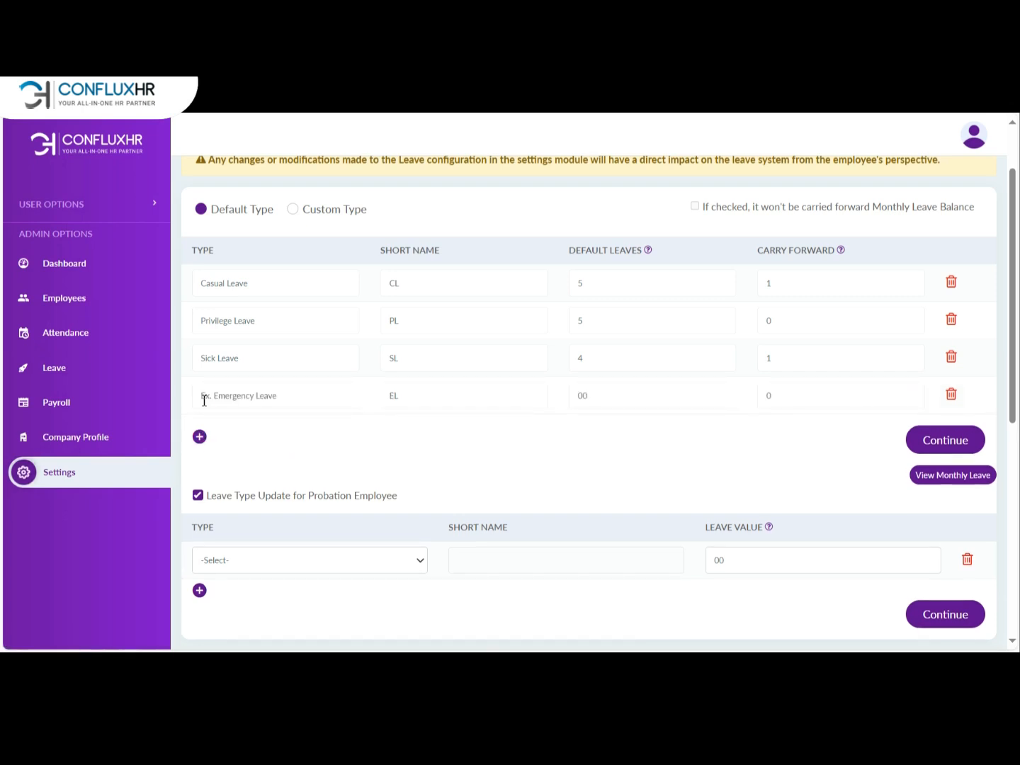
click(201, 437)
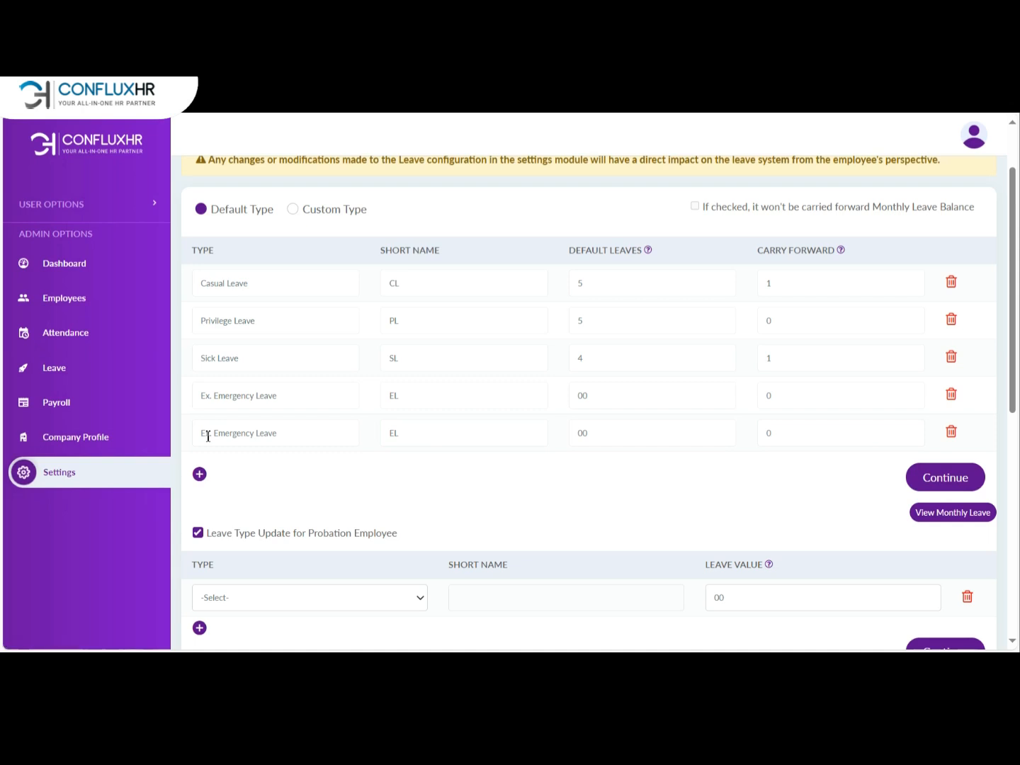
Step: Add one more blank row to the default leave type table
click(203, 475)
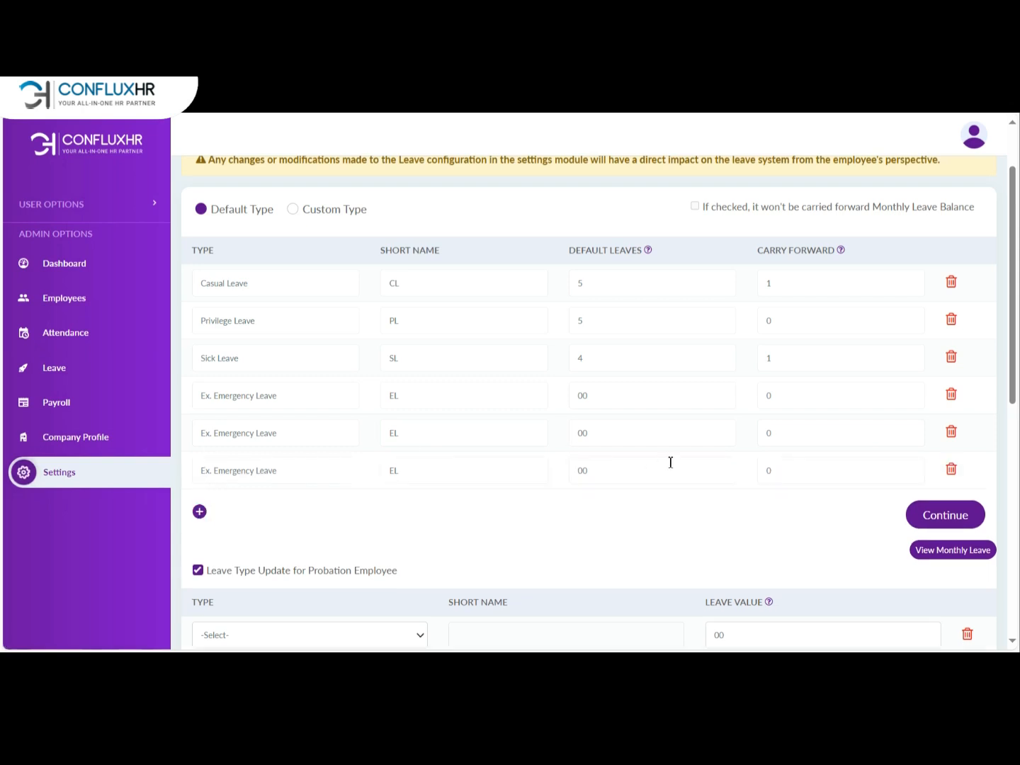
scroll(669, 462, down, 1)
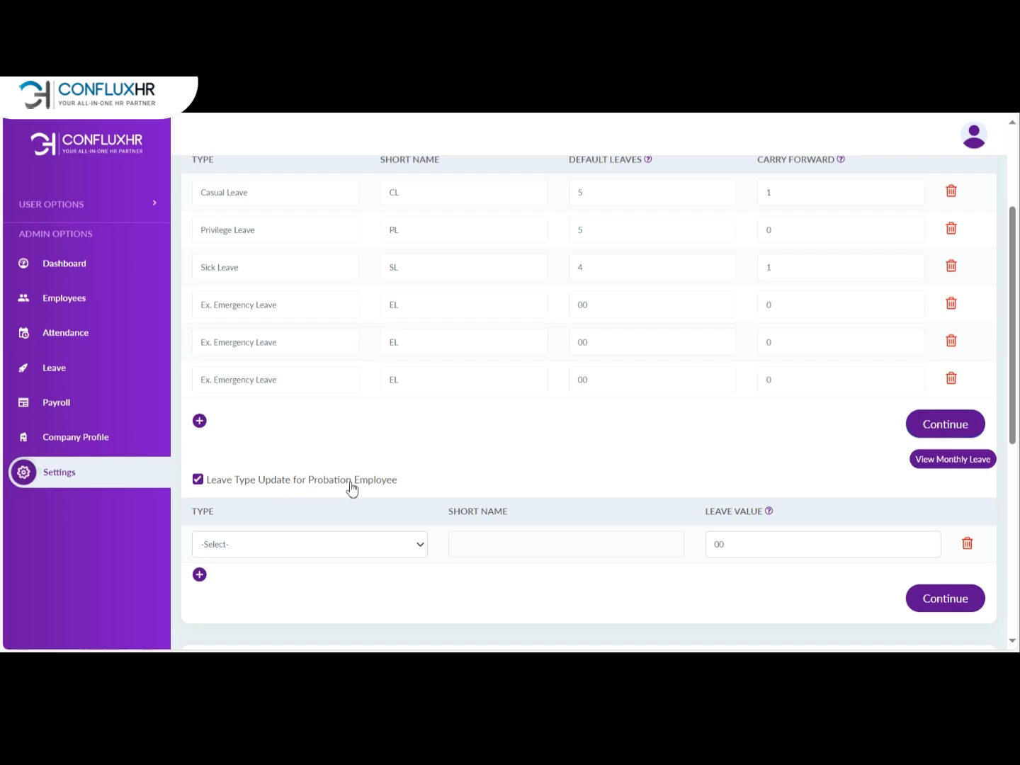
scroll(475, 446, down, 1)
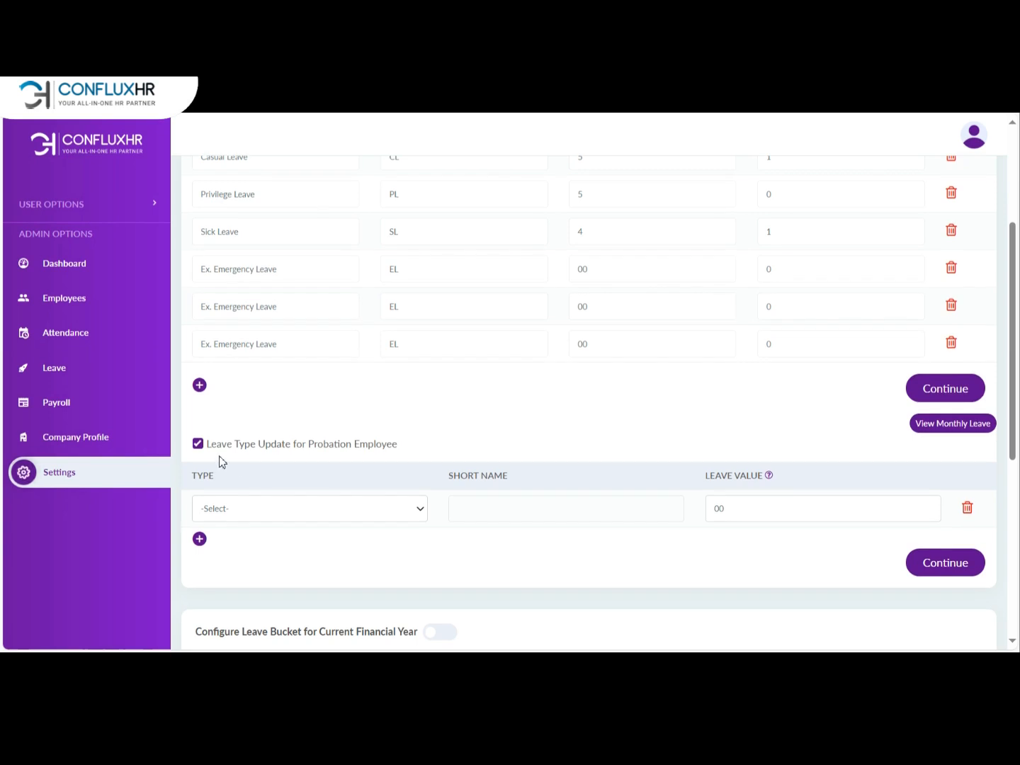
scroll(701, 394, up, 4)
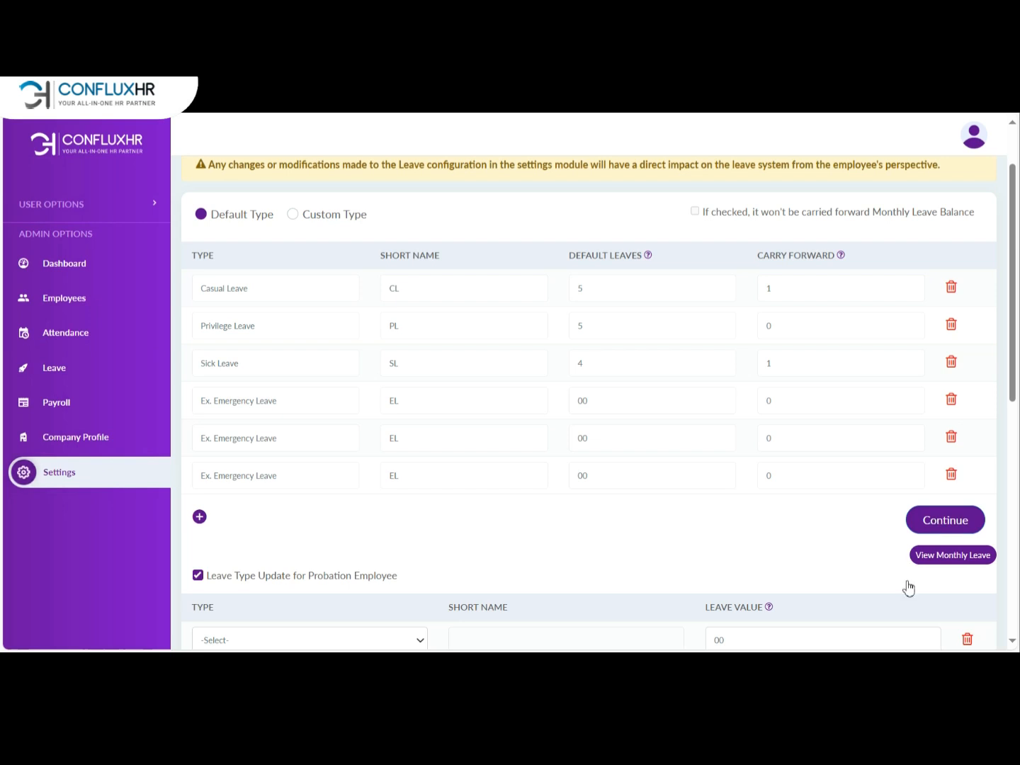
Step: Set July 2024 Casual Leave to 4 and Sick Leave to 1 in the monthly leave details for confirmed employees, and save them
click(936, 555)
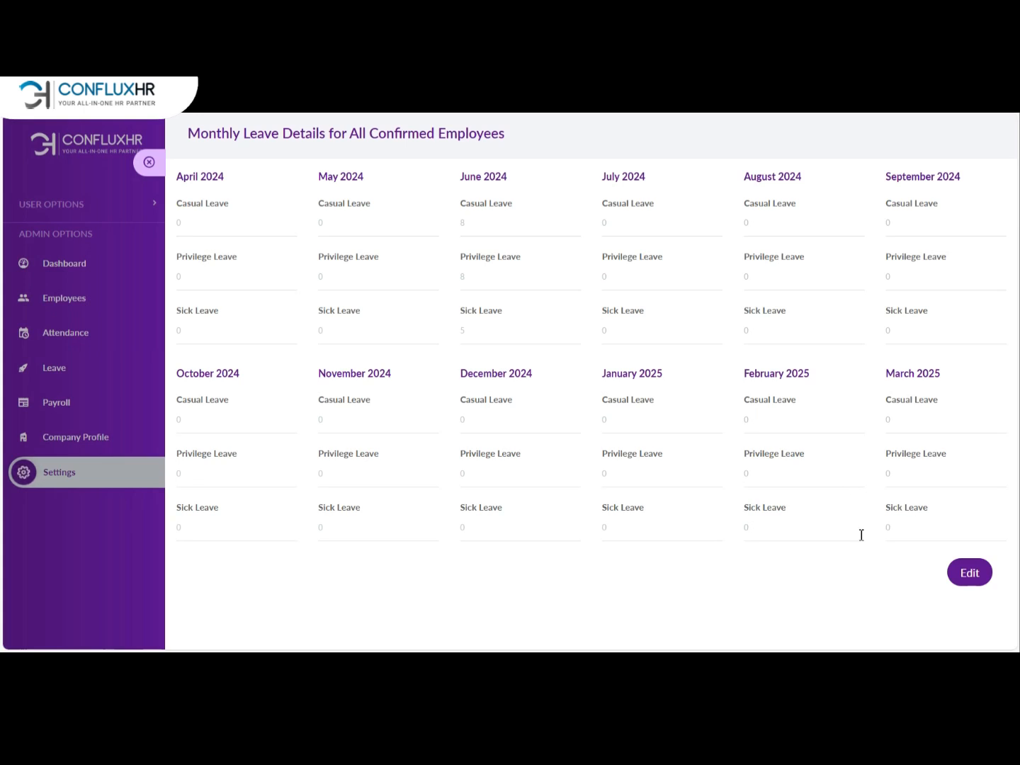
click(970, 573)
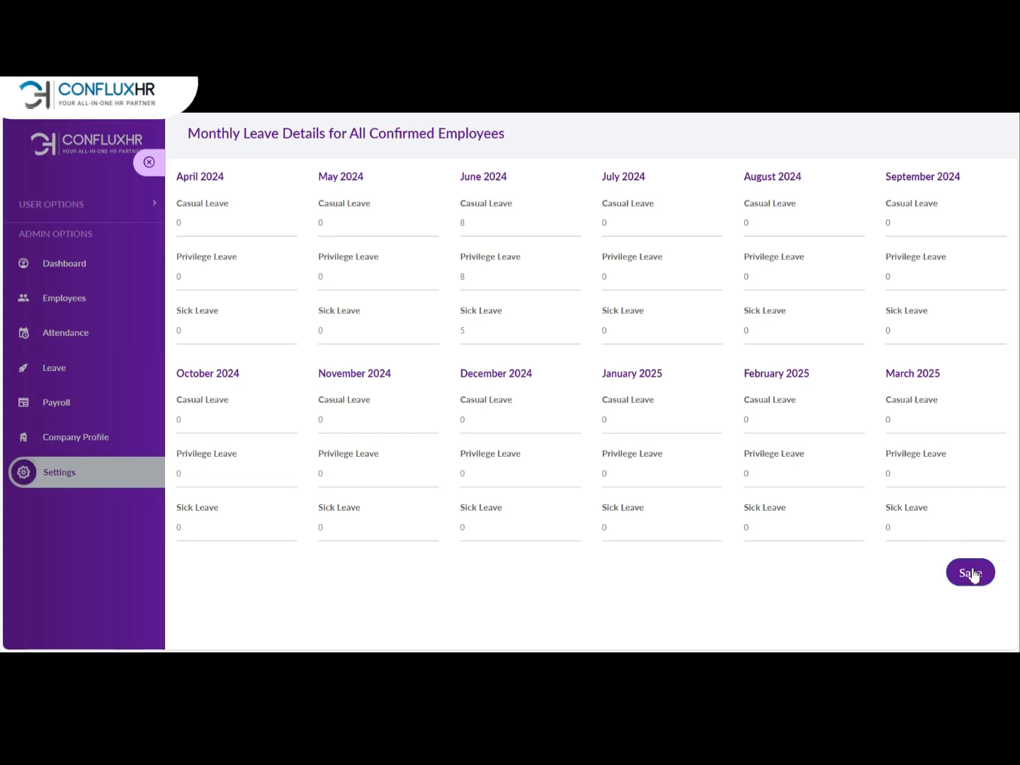
click(620, 231)
text(4)
click(625, 329)
text(1)
click(973, 573)
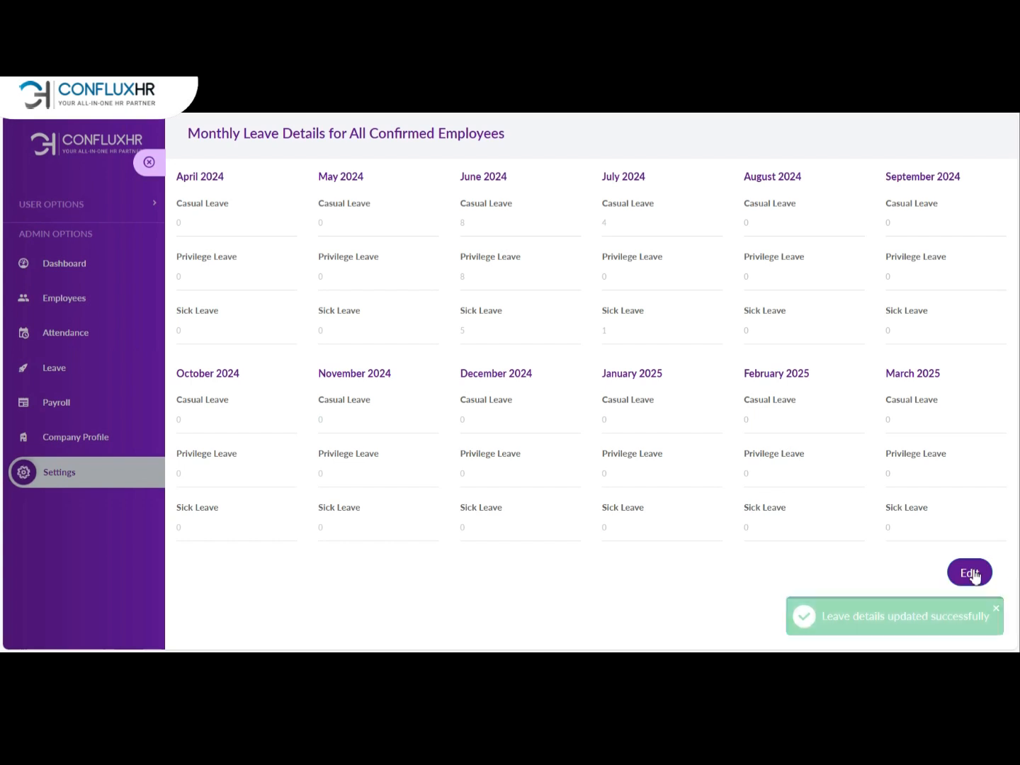
click(149, 163)
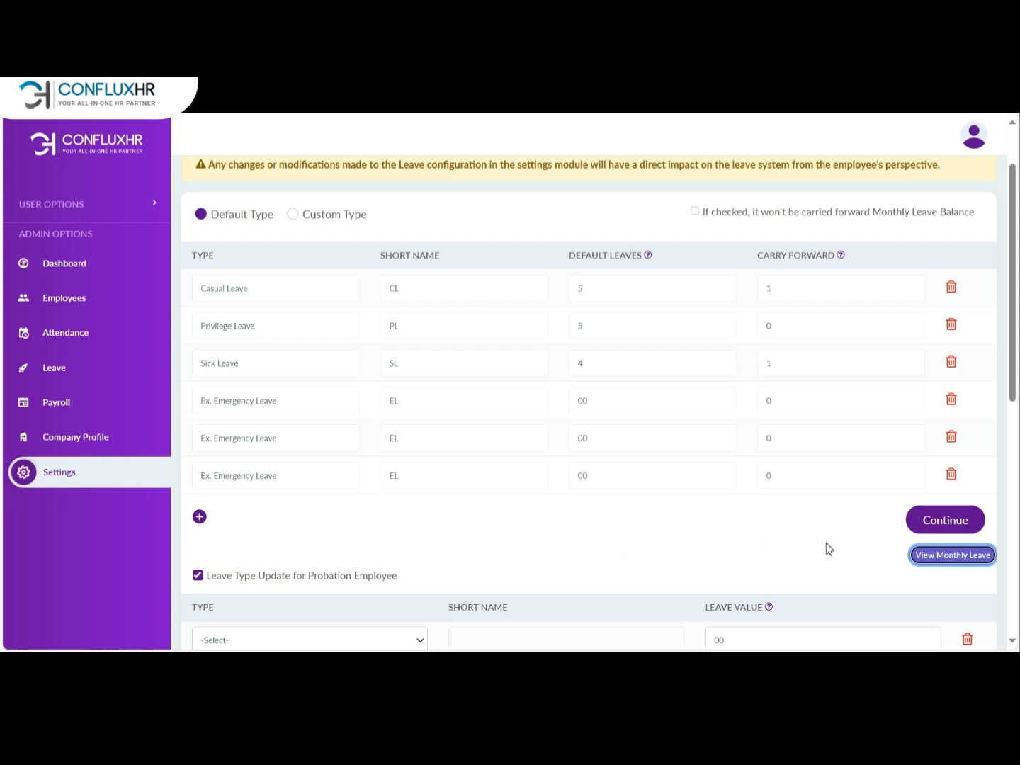
Step: Fill in the probation employee leave row with the type Sick Leave and a leave value of 12
scroll(829, 549, down, 2)
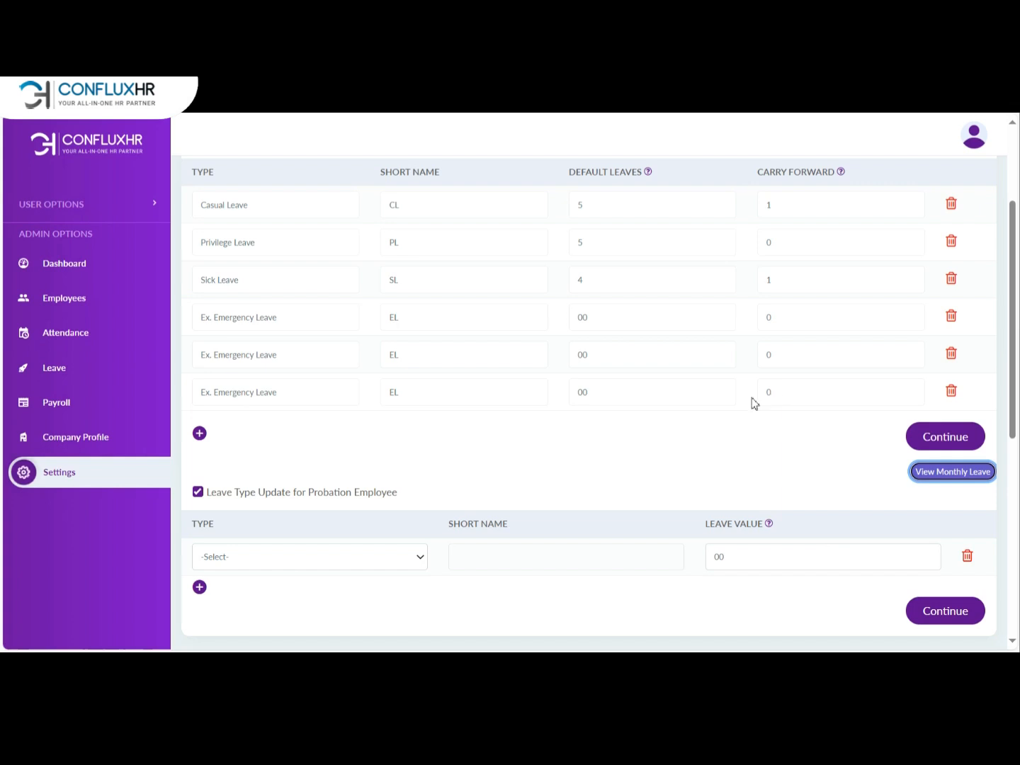
scroll(753, 401, down, 3)
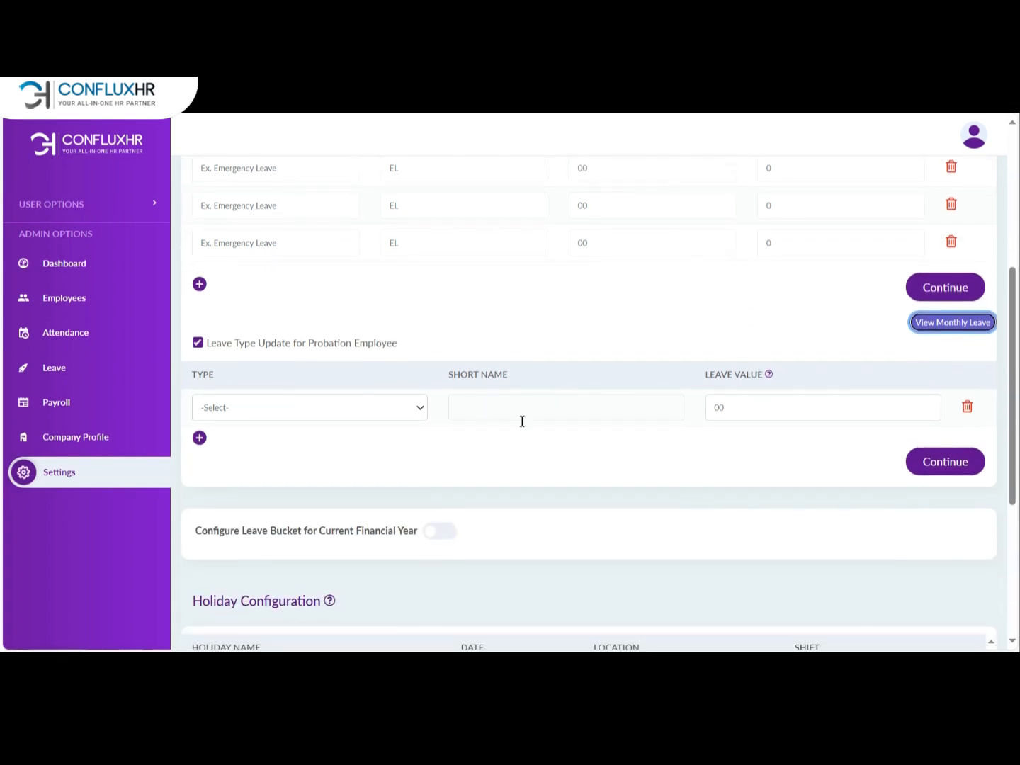
click(368, 417)
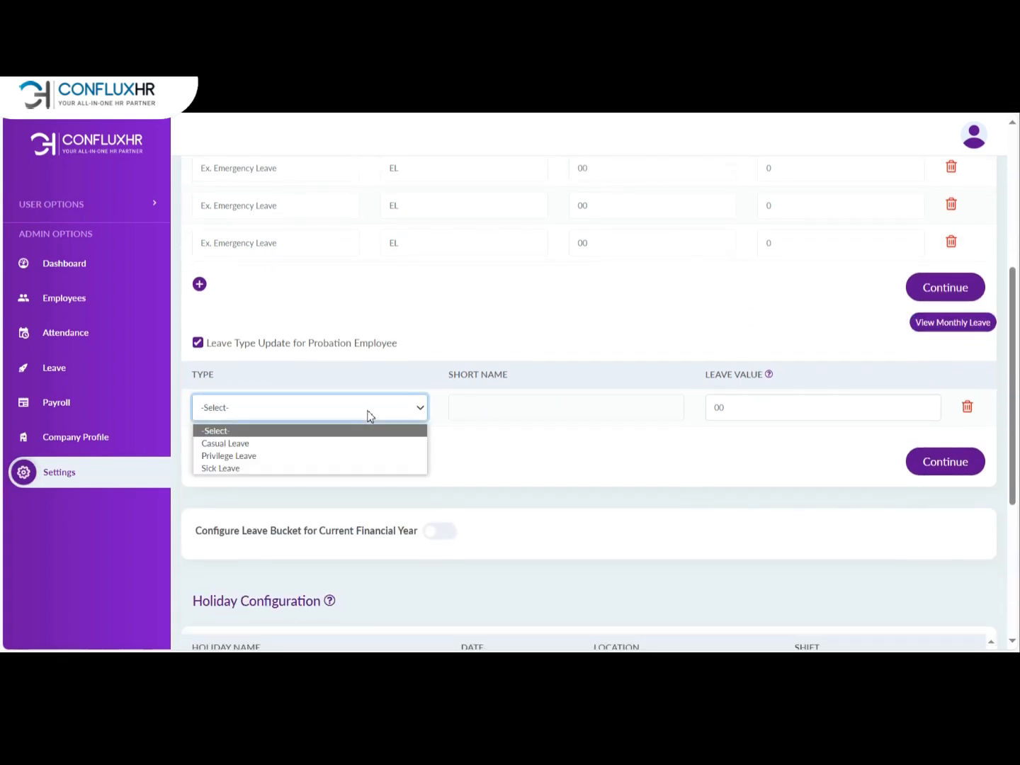
click(332, 468)
click(515, 405)
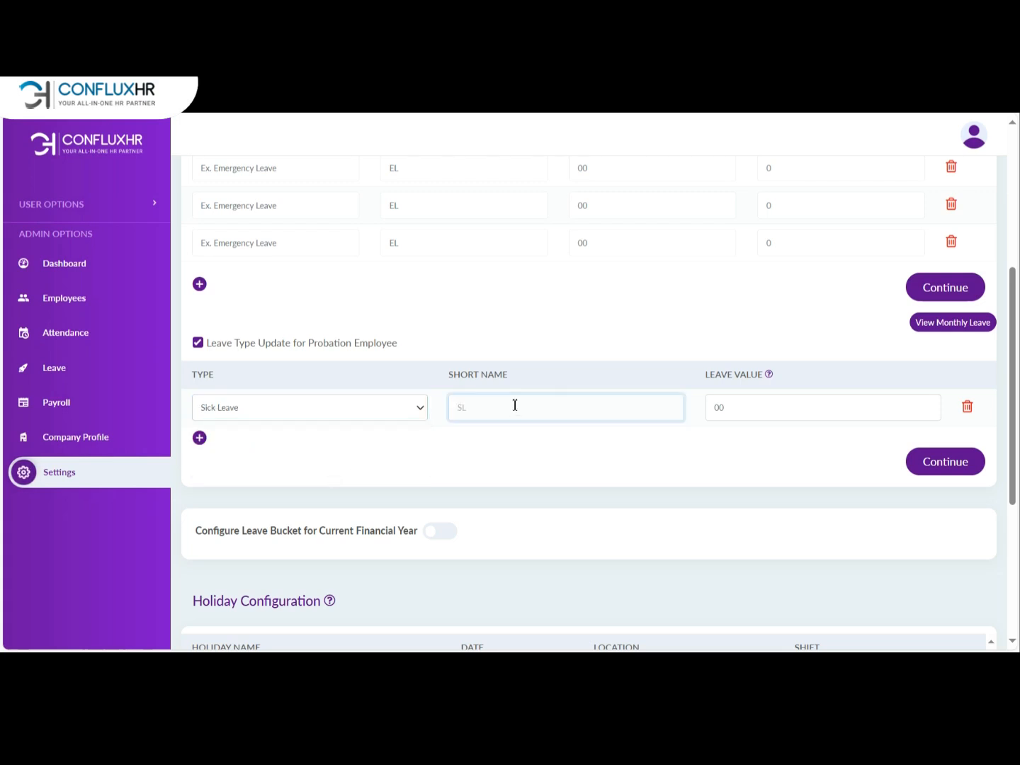
click(745, 405)
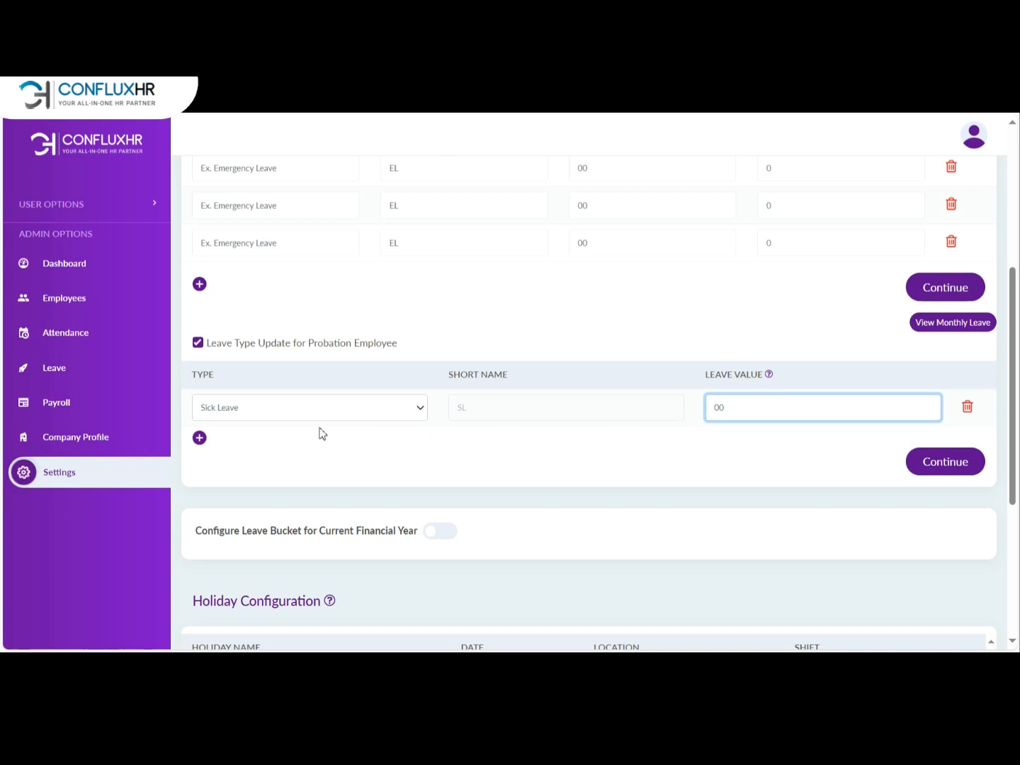
text(2)
key(BackSpace)
text(12)
Step: Delete the Sick Leave row from the probation employee table and enable Configure Leave Bucket for Current Financial Year
click(973, 414)
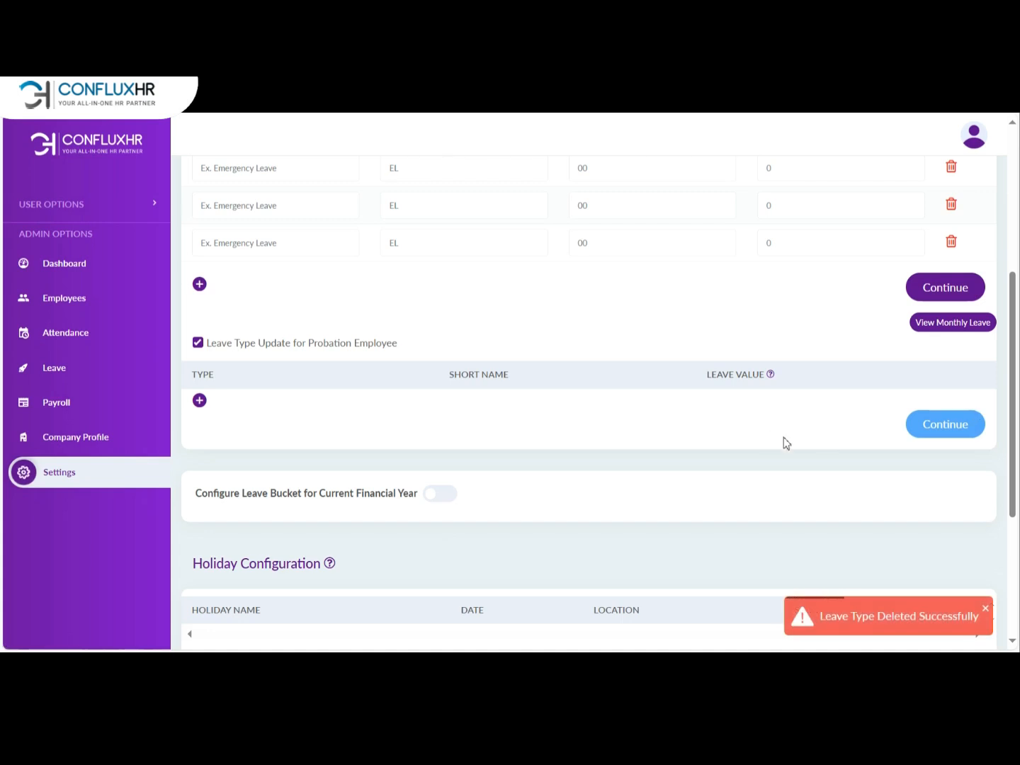
scroll(768, 437, down, 1)
scroll(768, 437, down, 2)
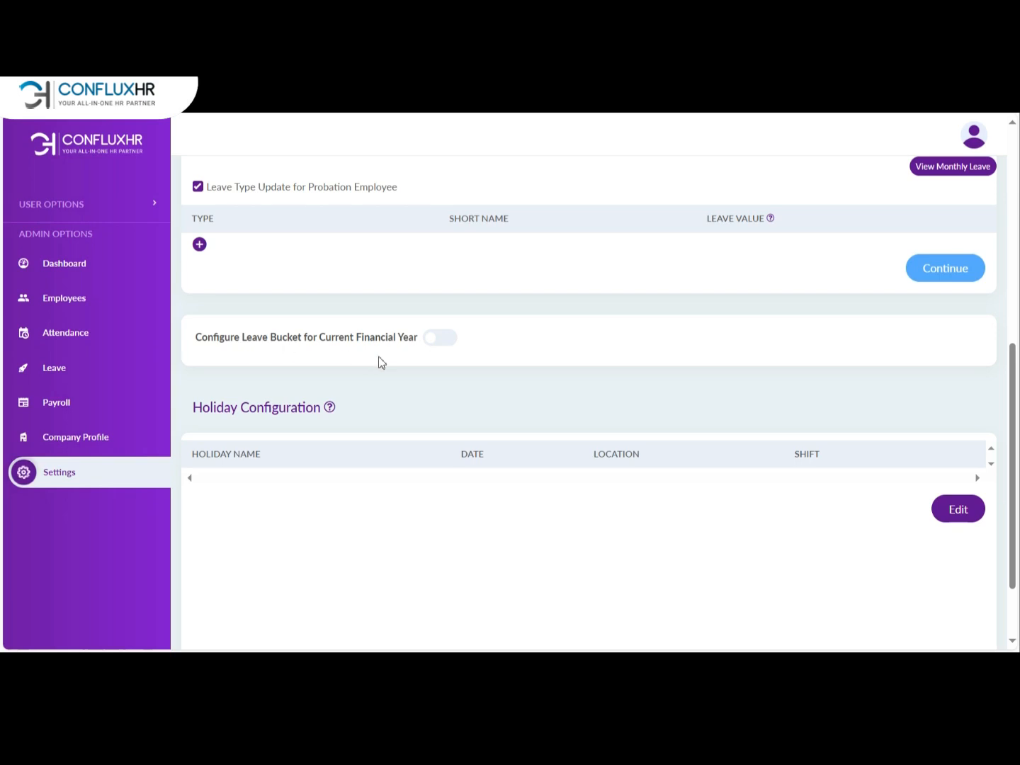
click(447, 341)
Step: Start editing the holiday configuration and add a holiday named Gandhi Jayanti dated 02-10-2024
scroll(664, 476, down, 3)
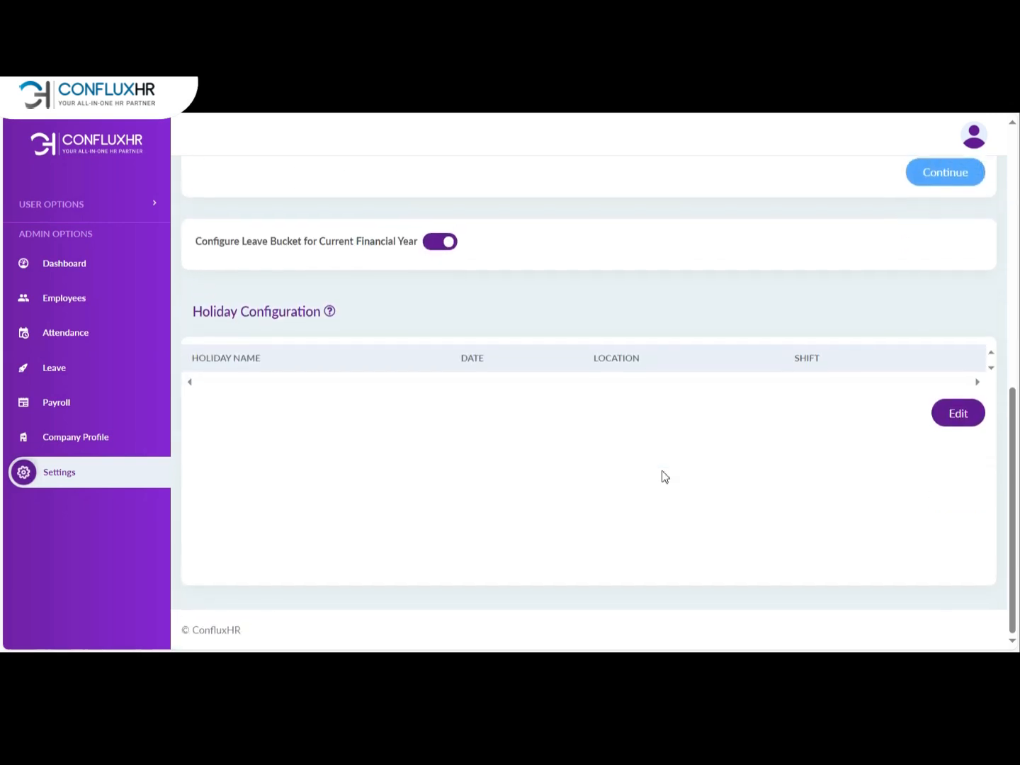
click(962, 413)
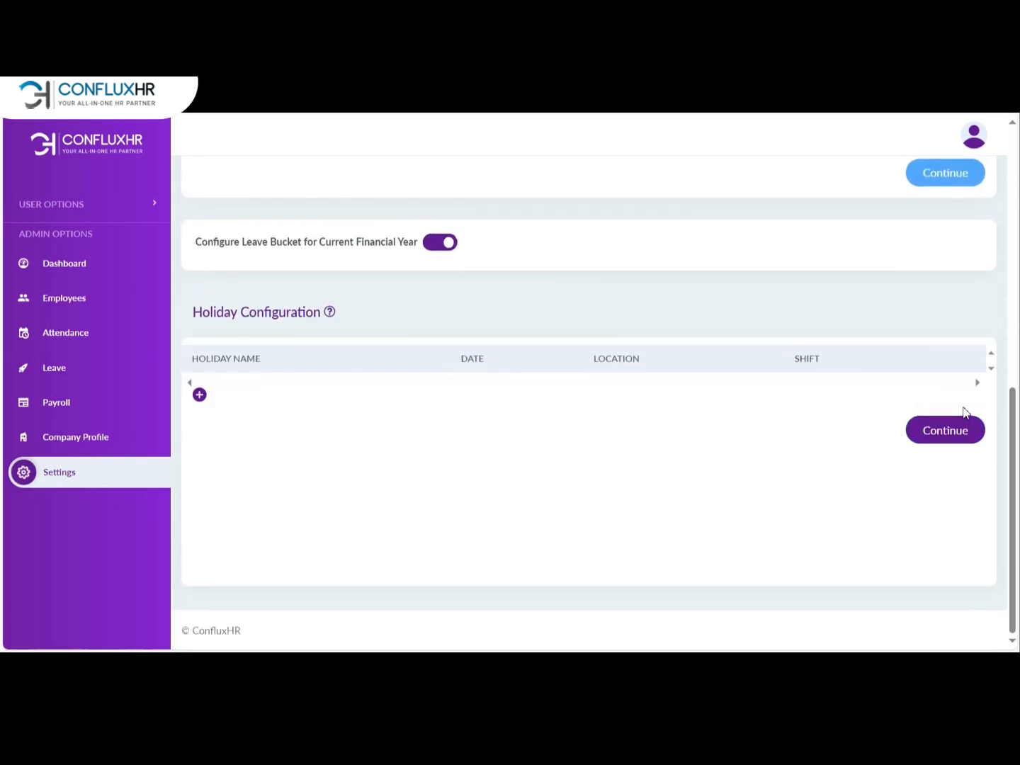
click(200, 394)
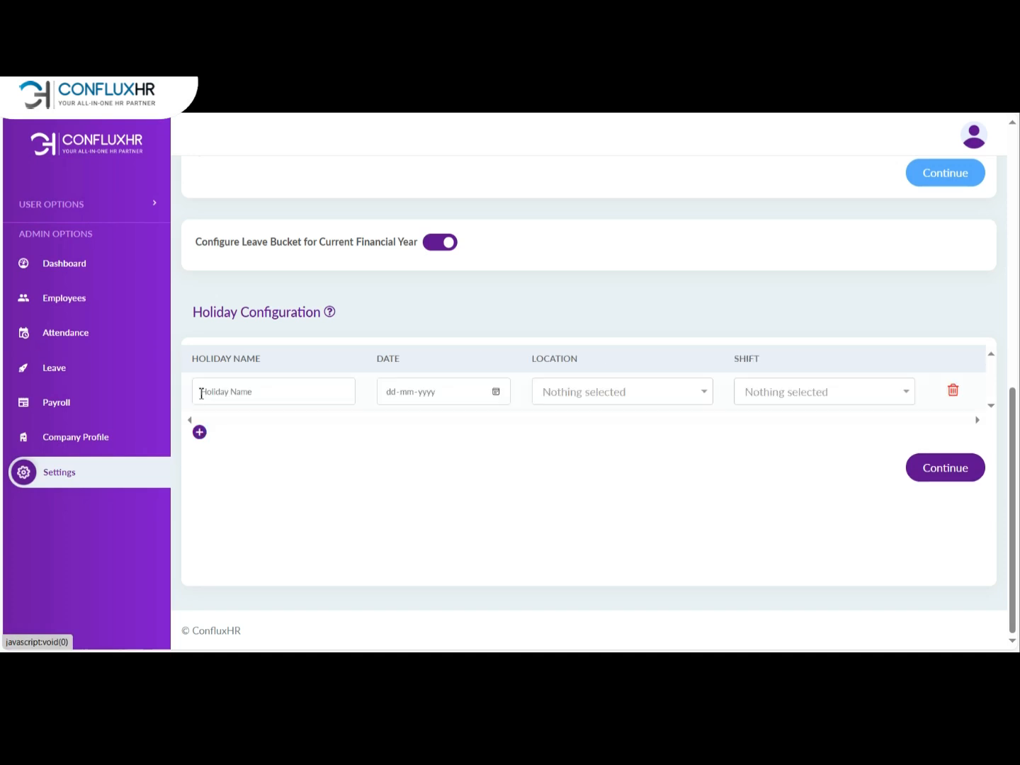
click(224, 388)
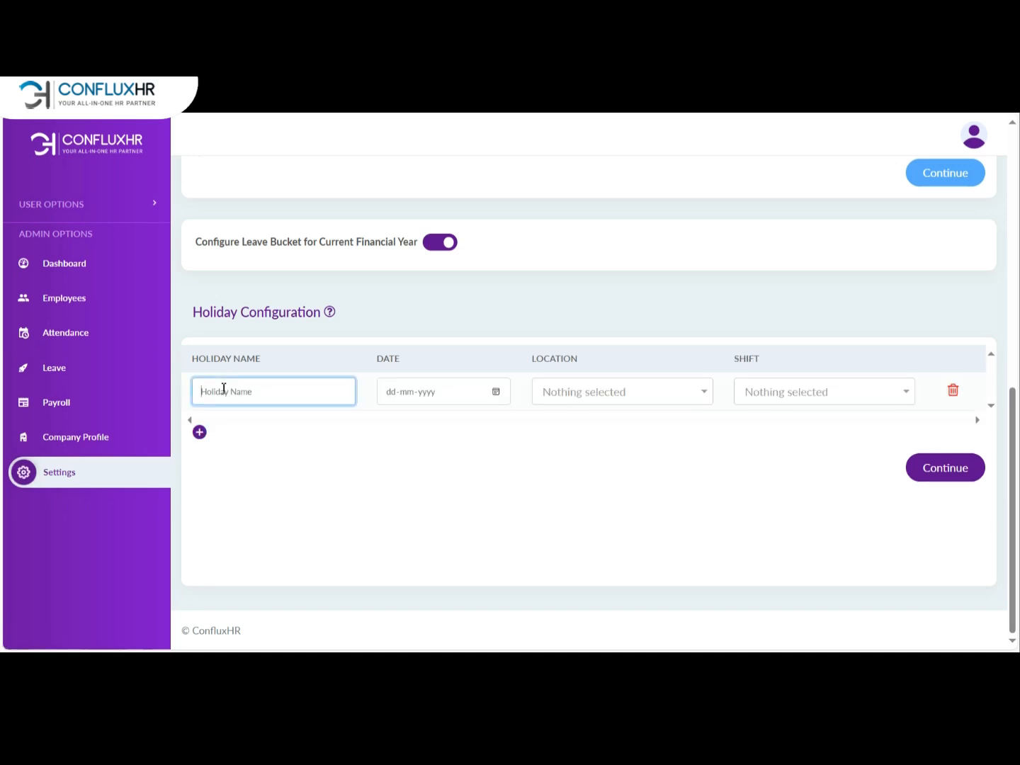
text(Gandhi Jayantin)
click(496, 391)
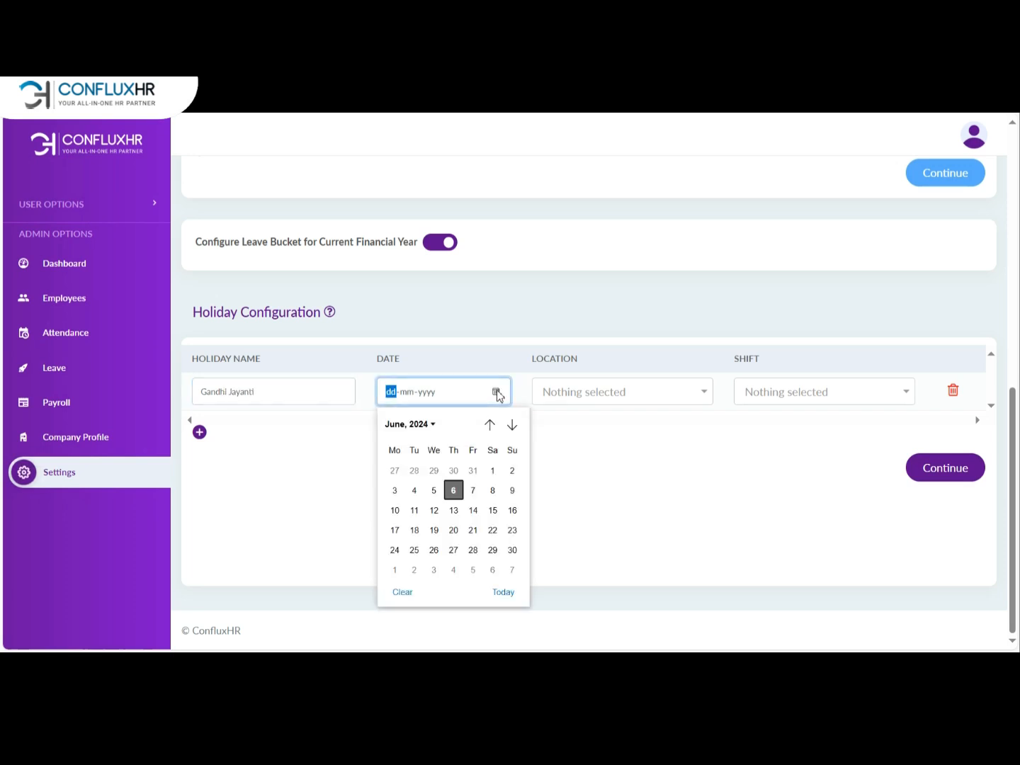
click(423, 424)
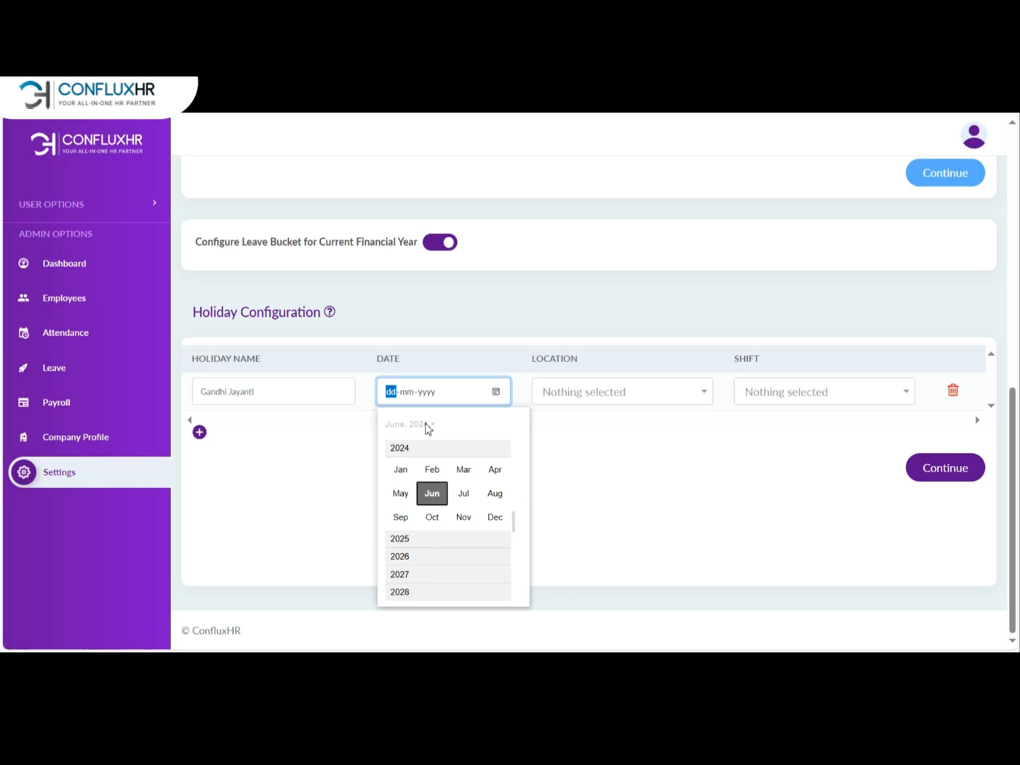
click(432, 518)
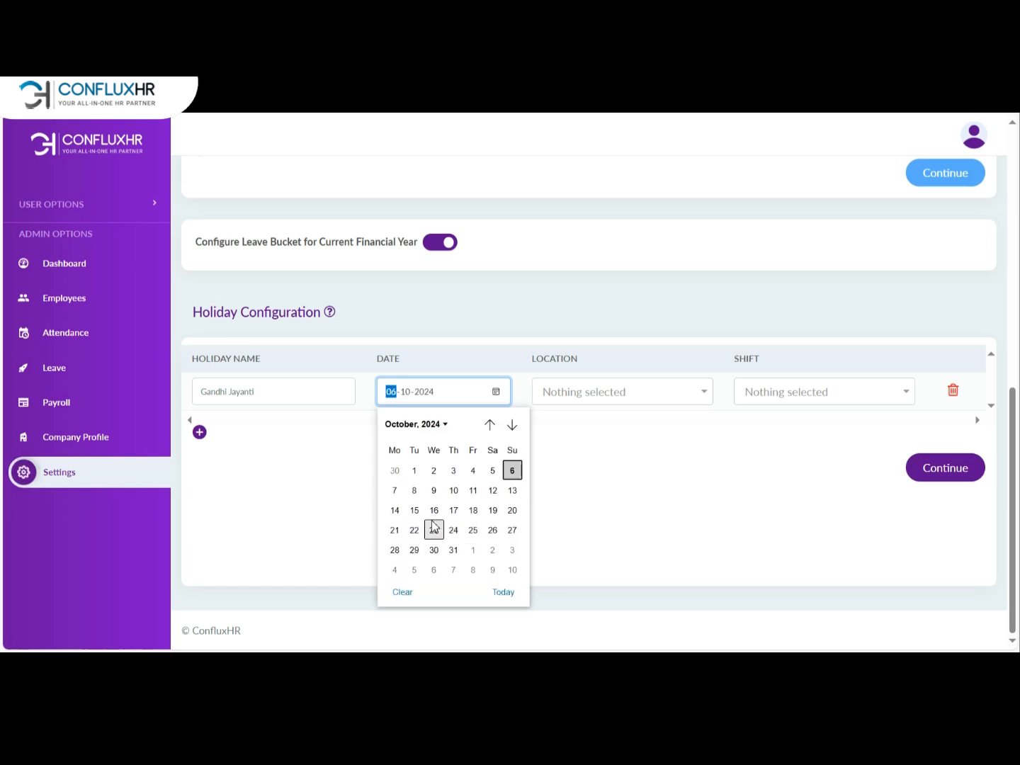
click(434, 470)
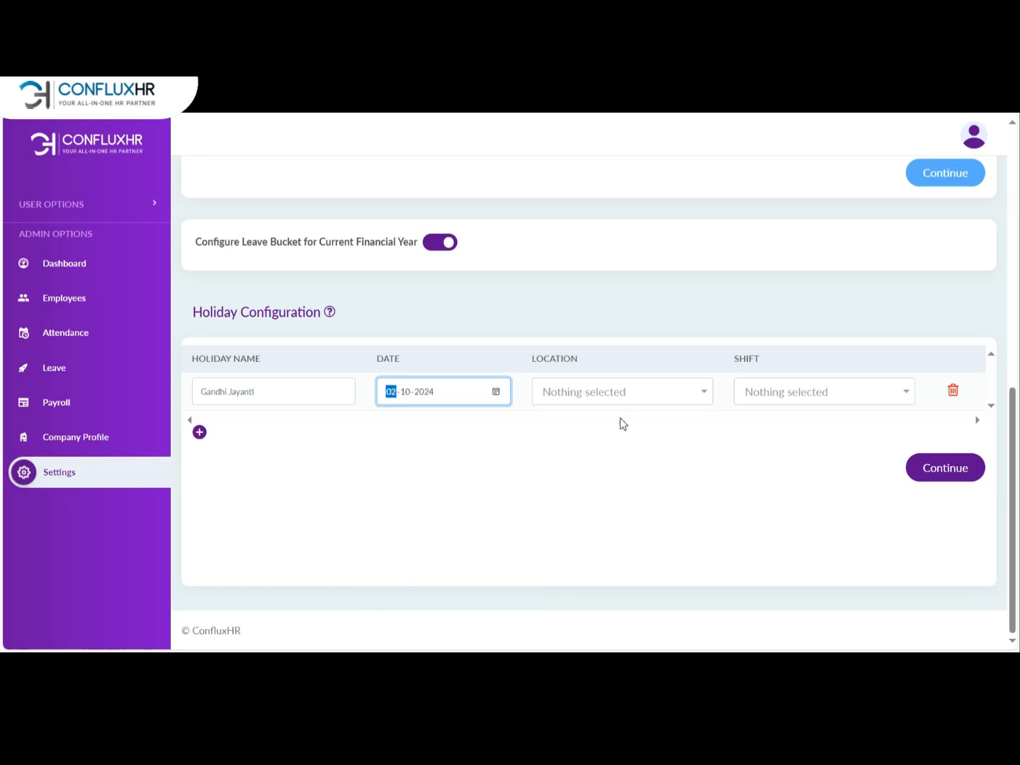
Step: Assign the Gandhi Jayanti holiday to All Location and the Day shift
click(613, 400)
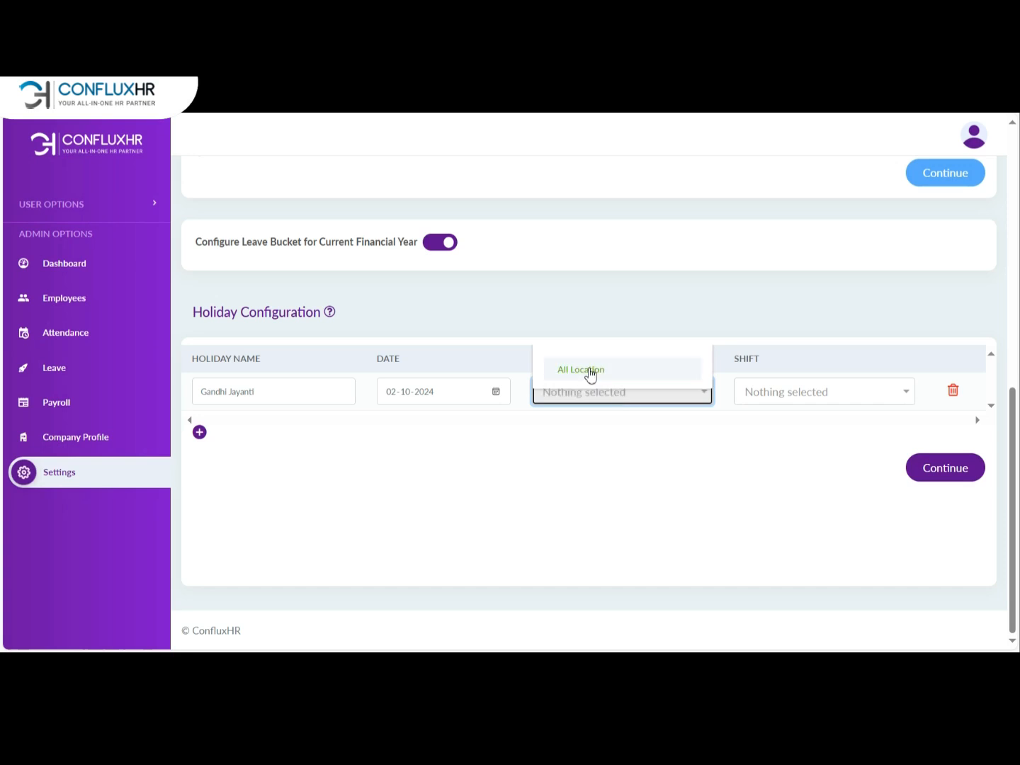
click(588, 374)
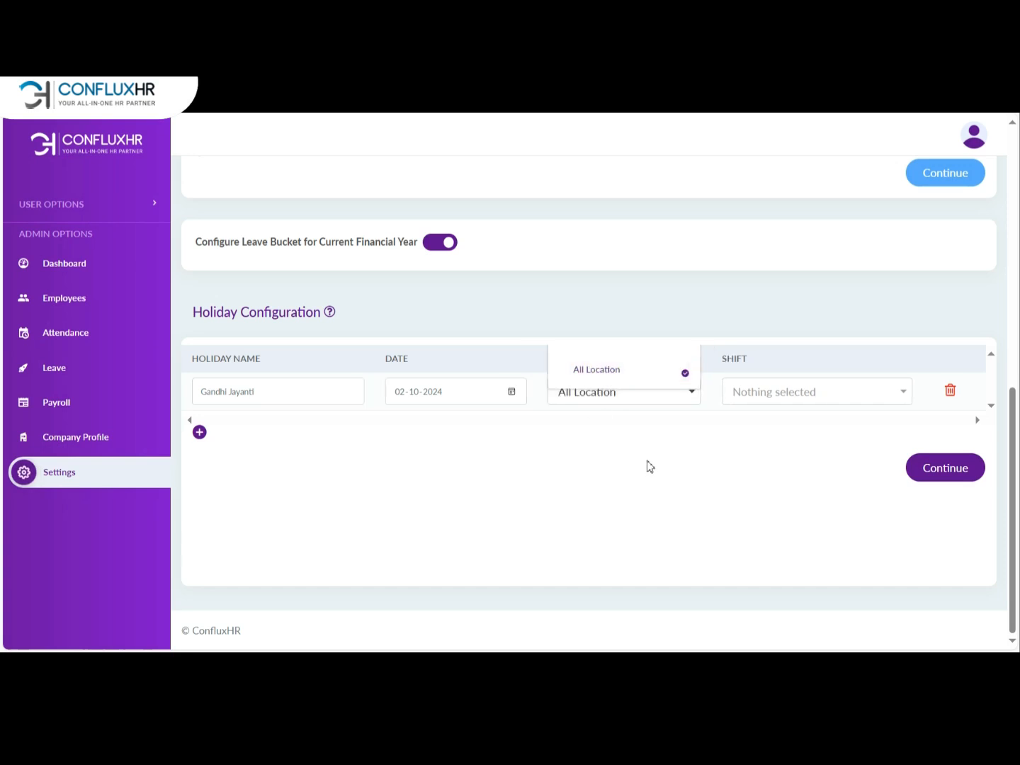
click(673, 473)
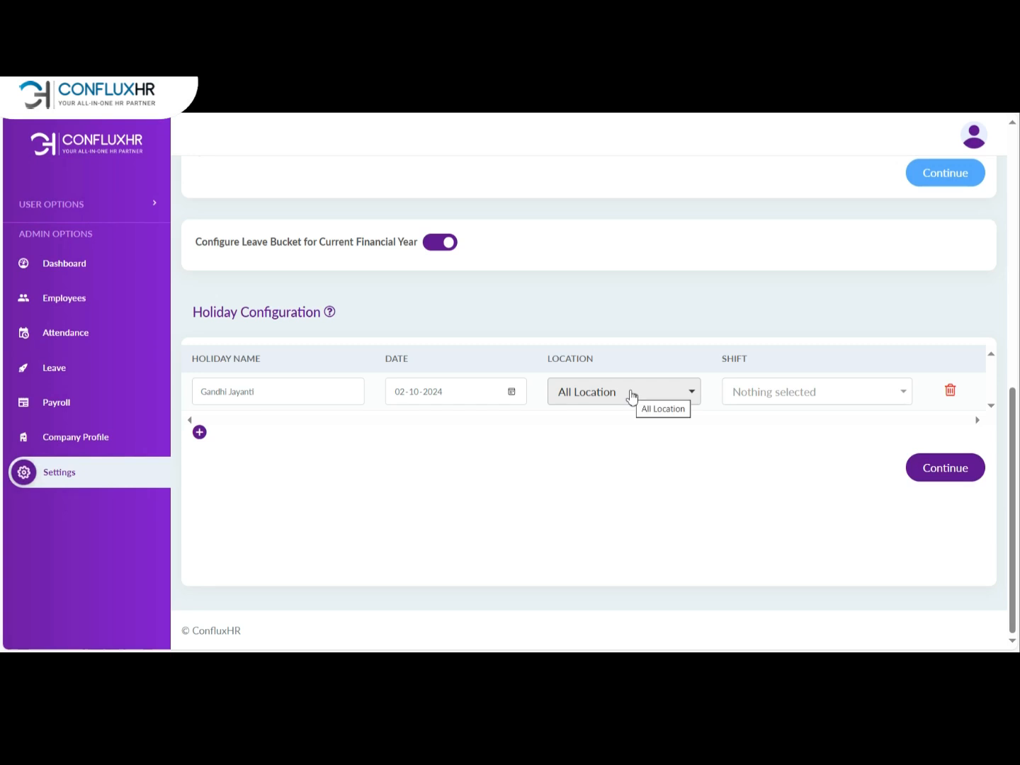
click(853, 403)
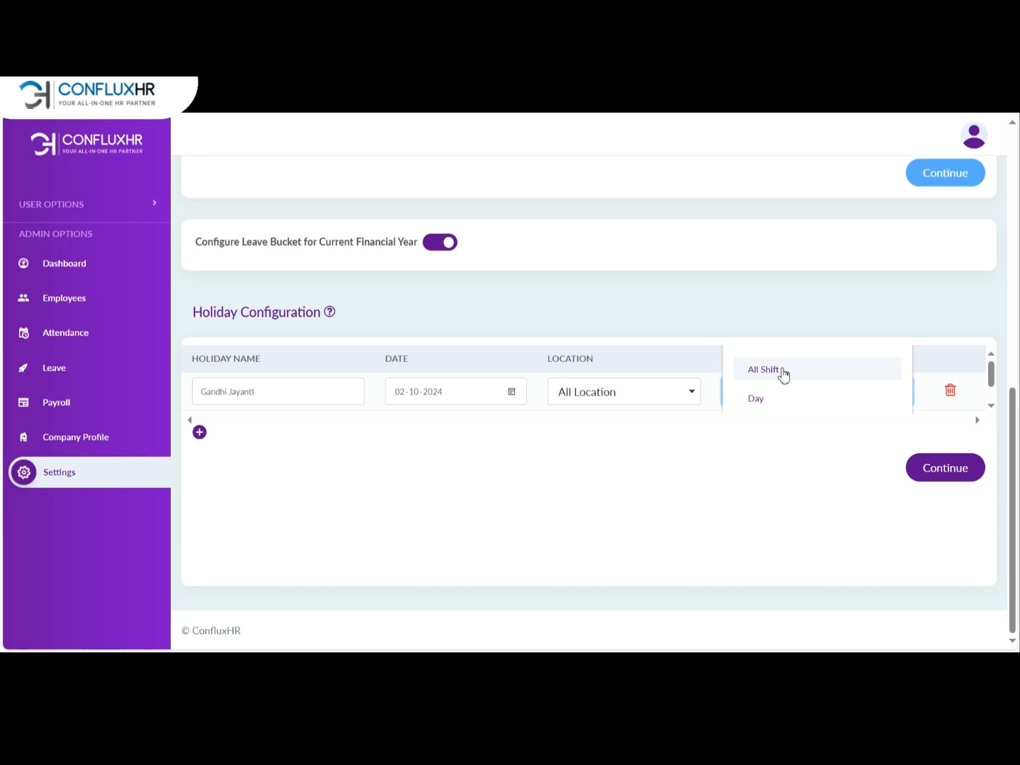
click(788, 395)
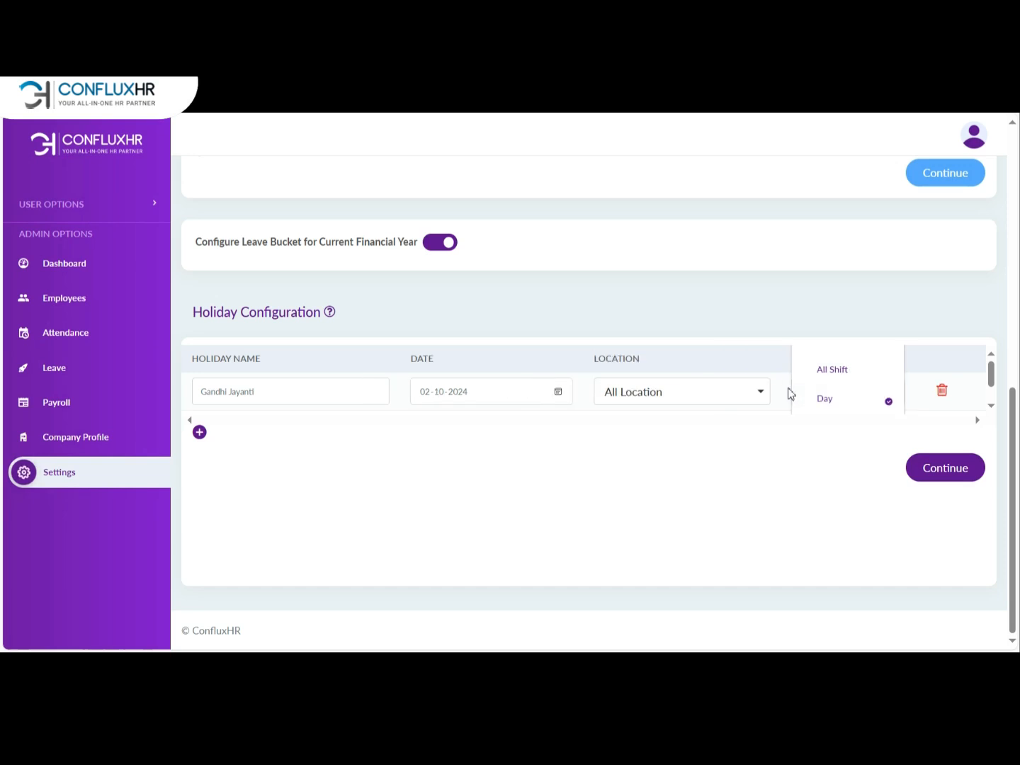
click(833, 535)
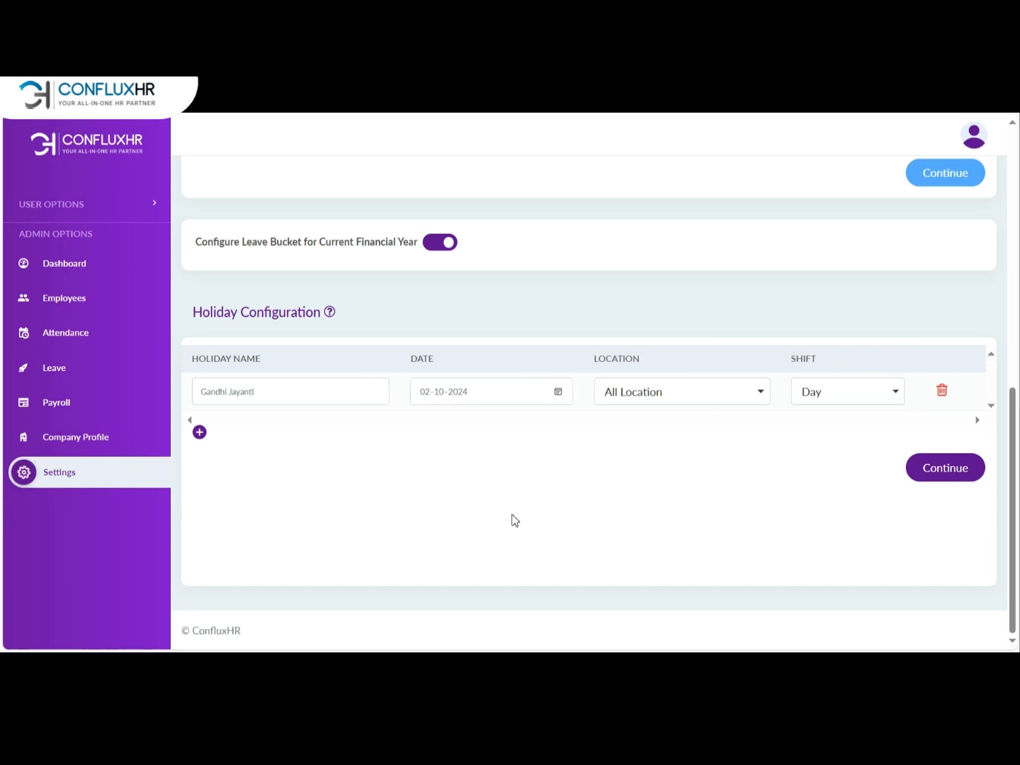
Step: Add a second holiday named Diwali Holidays dated 02-11-2024
click(199, 432)
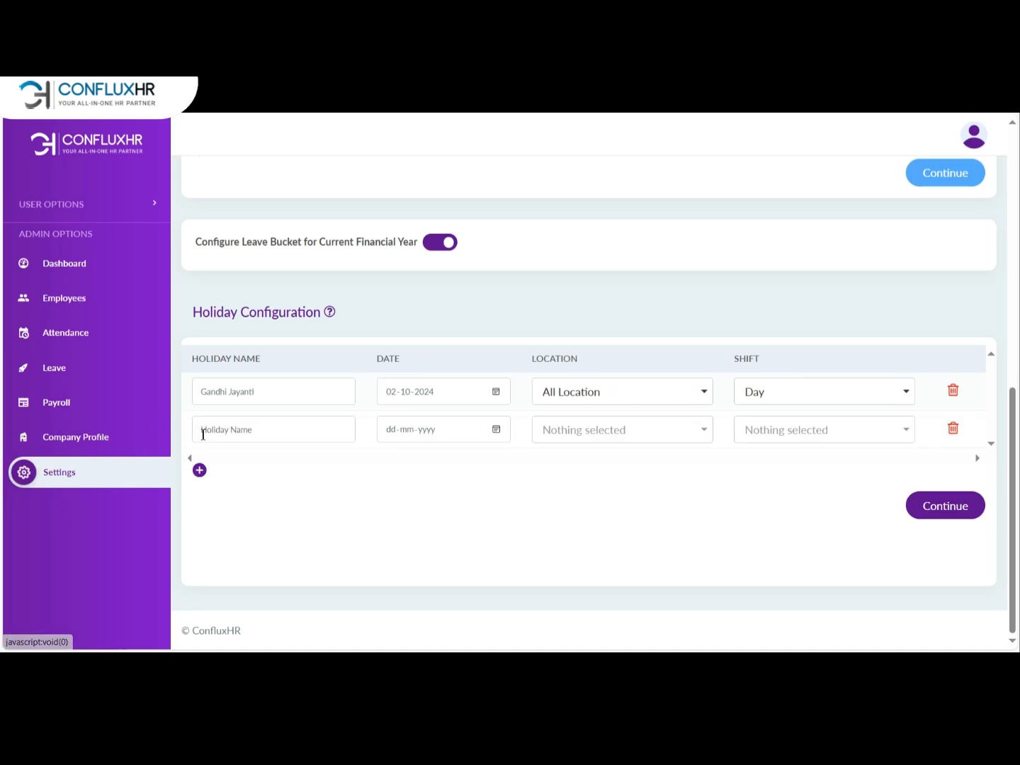
click(226, 429)
text(Di)
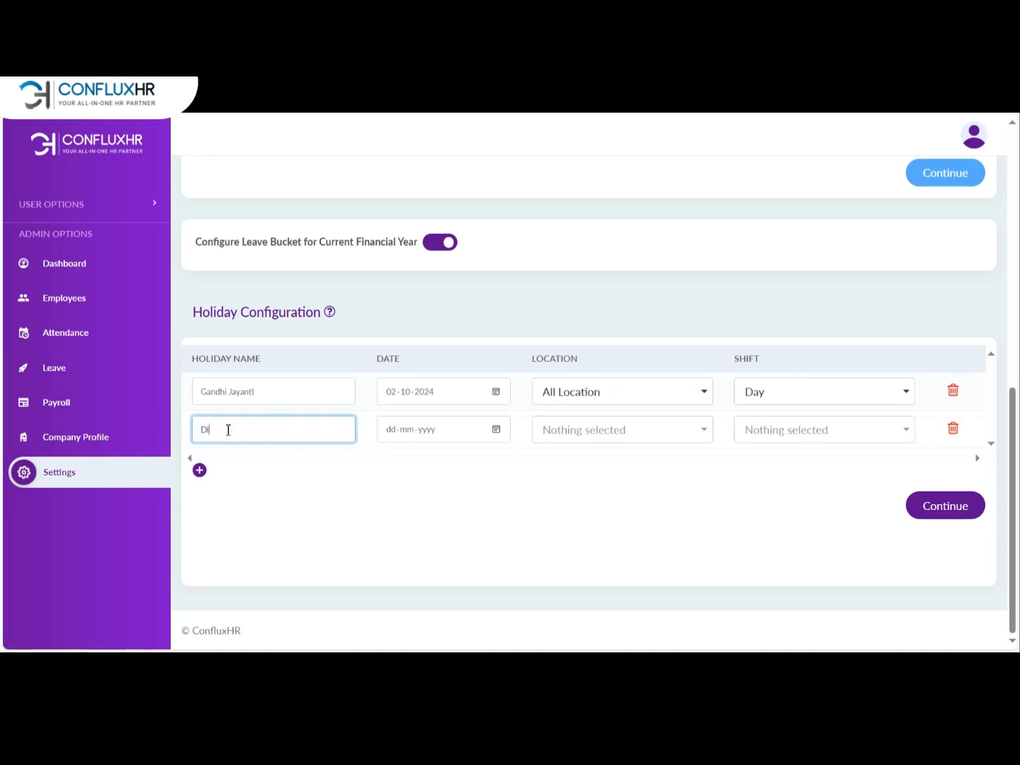
text(wali Holidays)
click(496, 429)
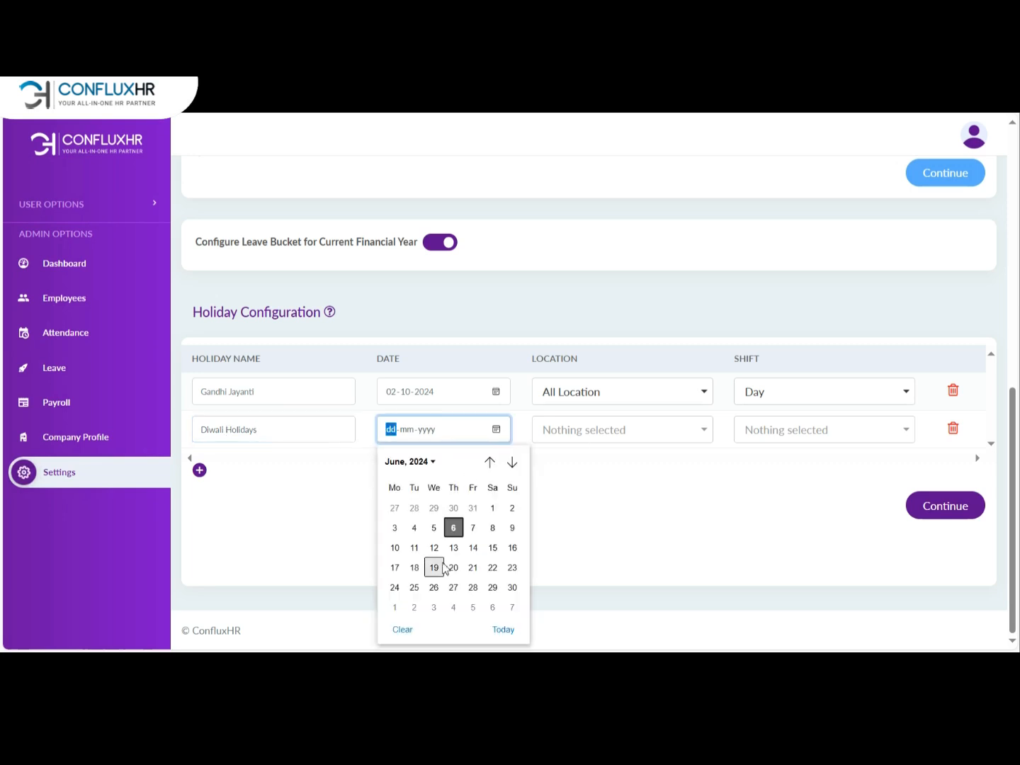
click(431, 463)
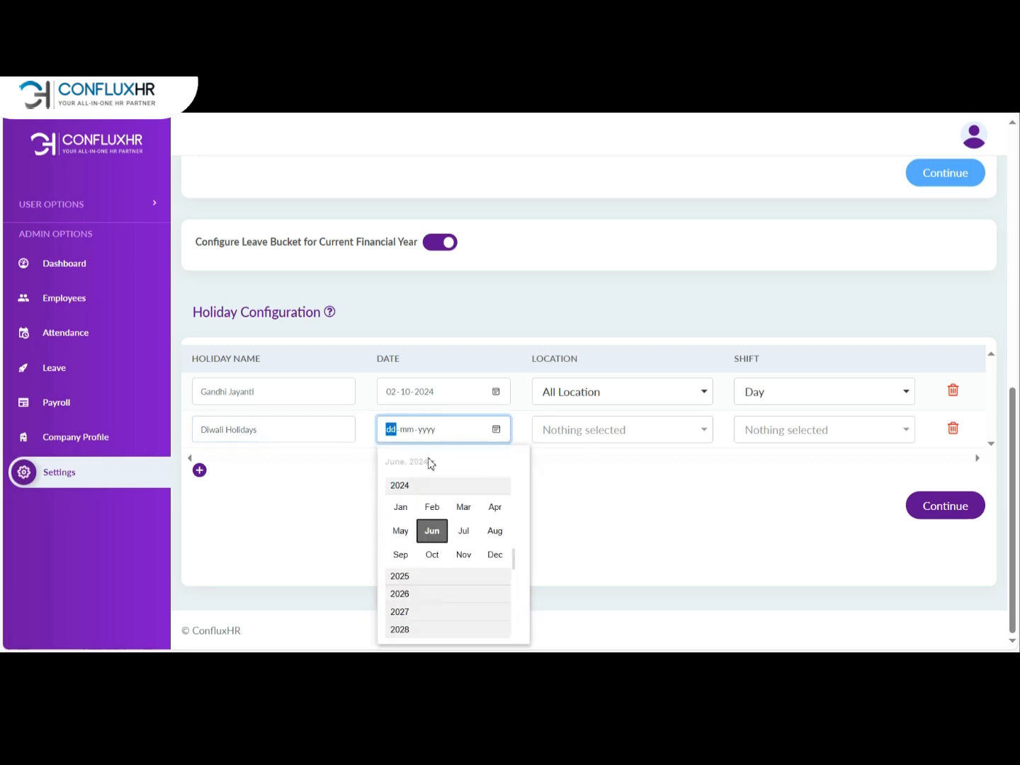
click(467, 555)
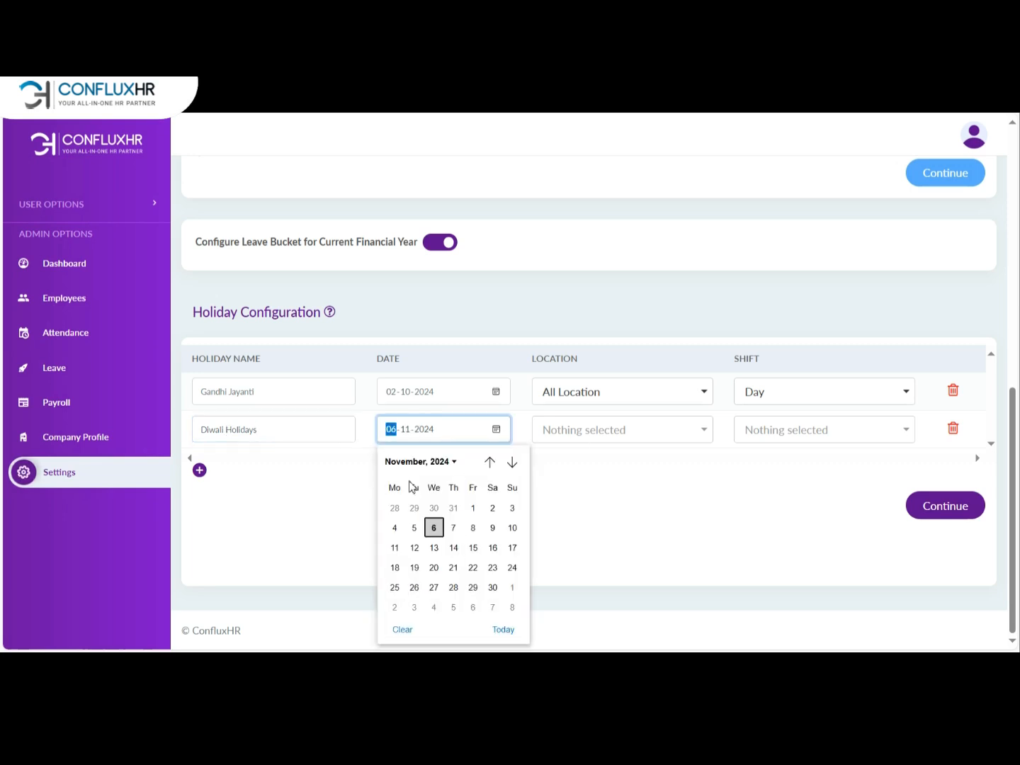
click(493, 507)
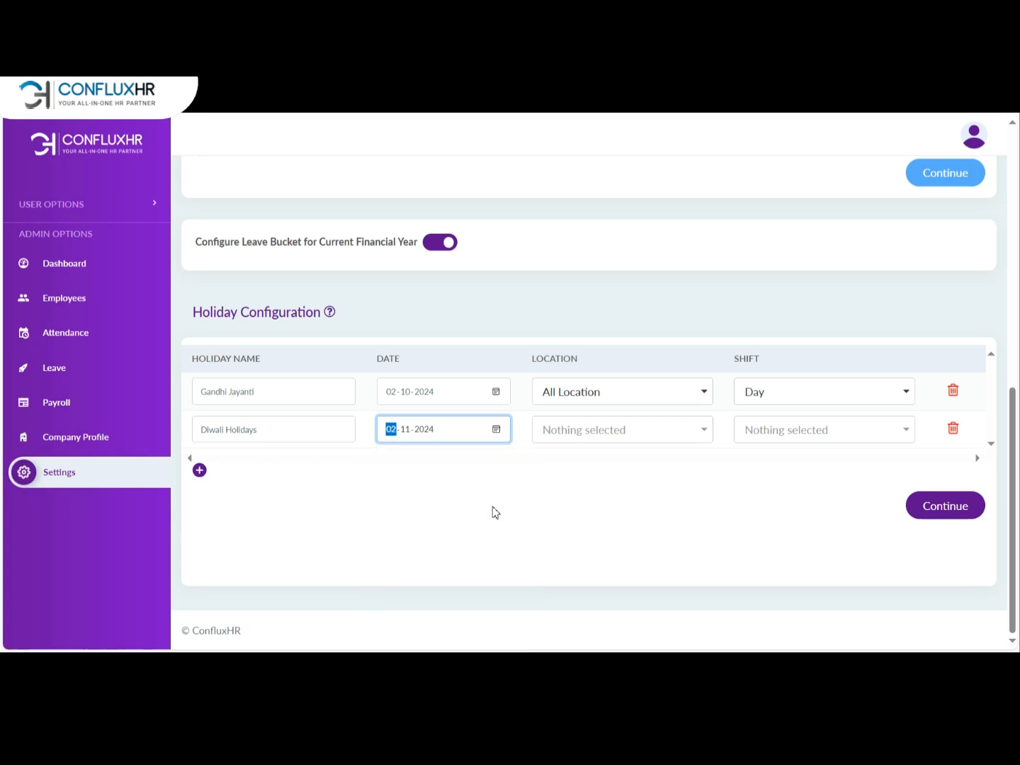
Step: Assign the Diwali Holidays entry to All Location and All Shift, and save the holiday configuration
click(595, 439)
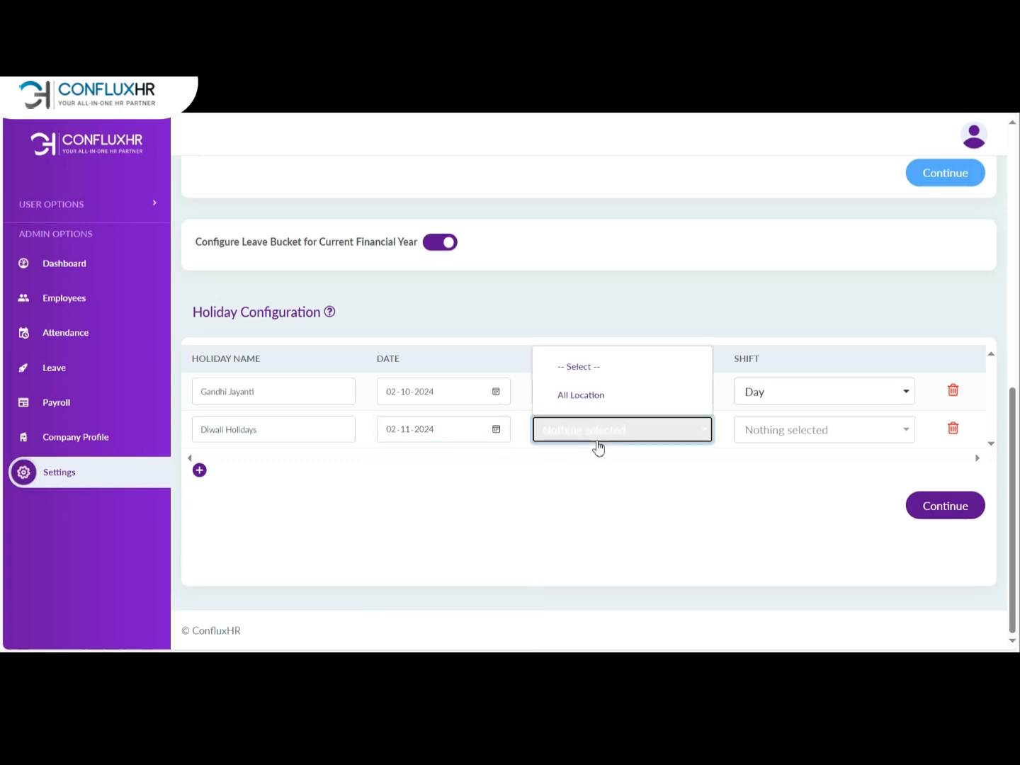
click(588, 393)
click(790, 433)
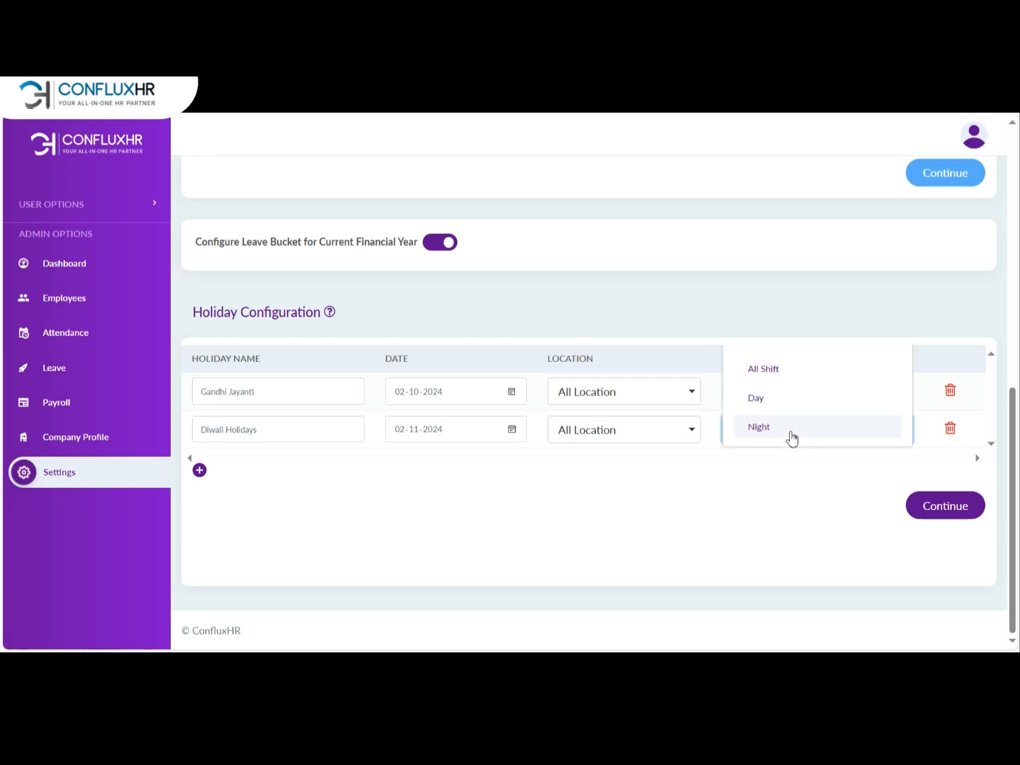
click(758, 369)
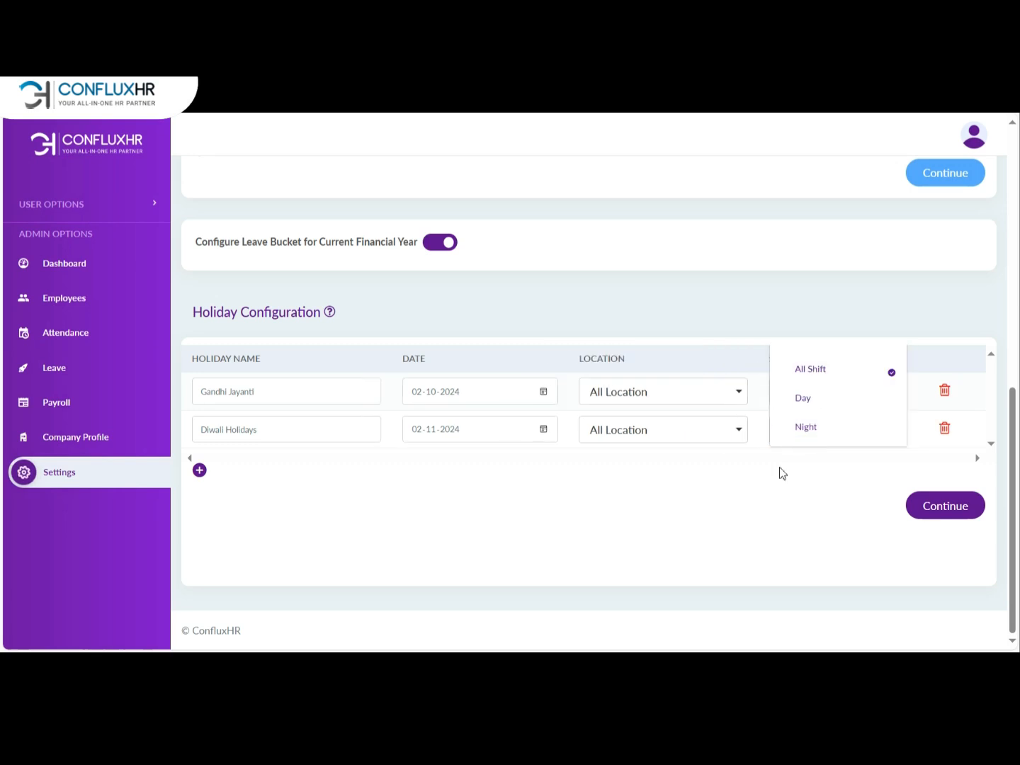
click(962, 507)
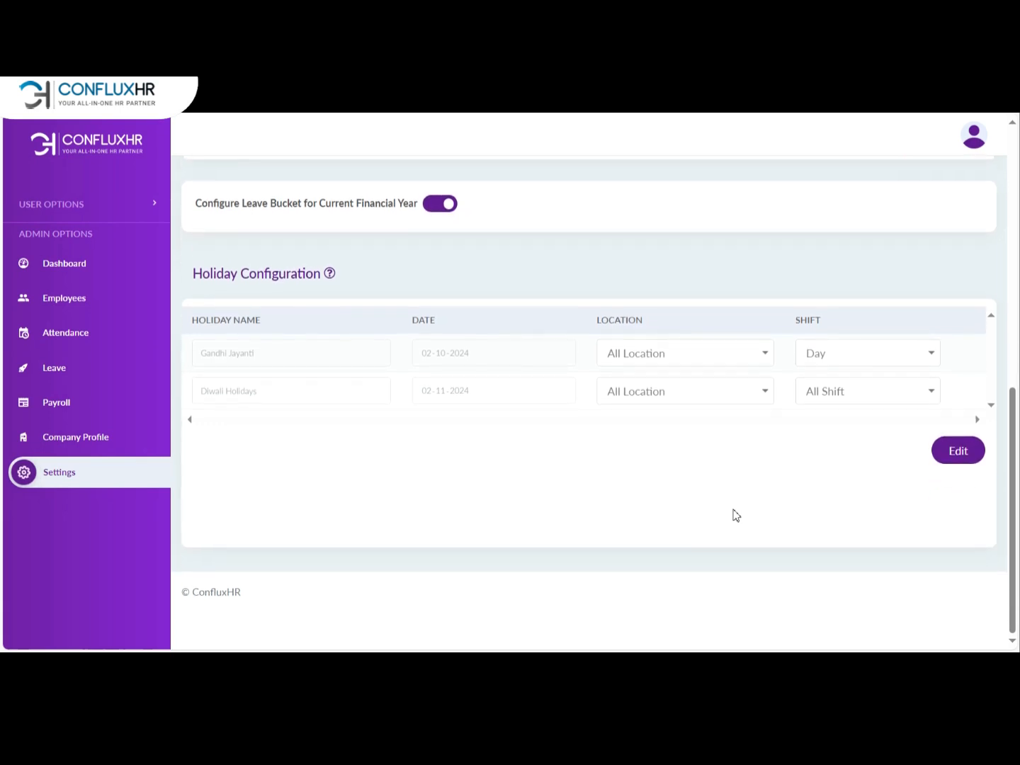
Step: Add a department named Research and Development in the Department & Designation settings, with the only listed employee as its head
scroll(736, 515, up, 5)
scroll(736, 514, up, 3)
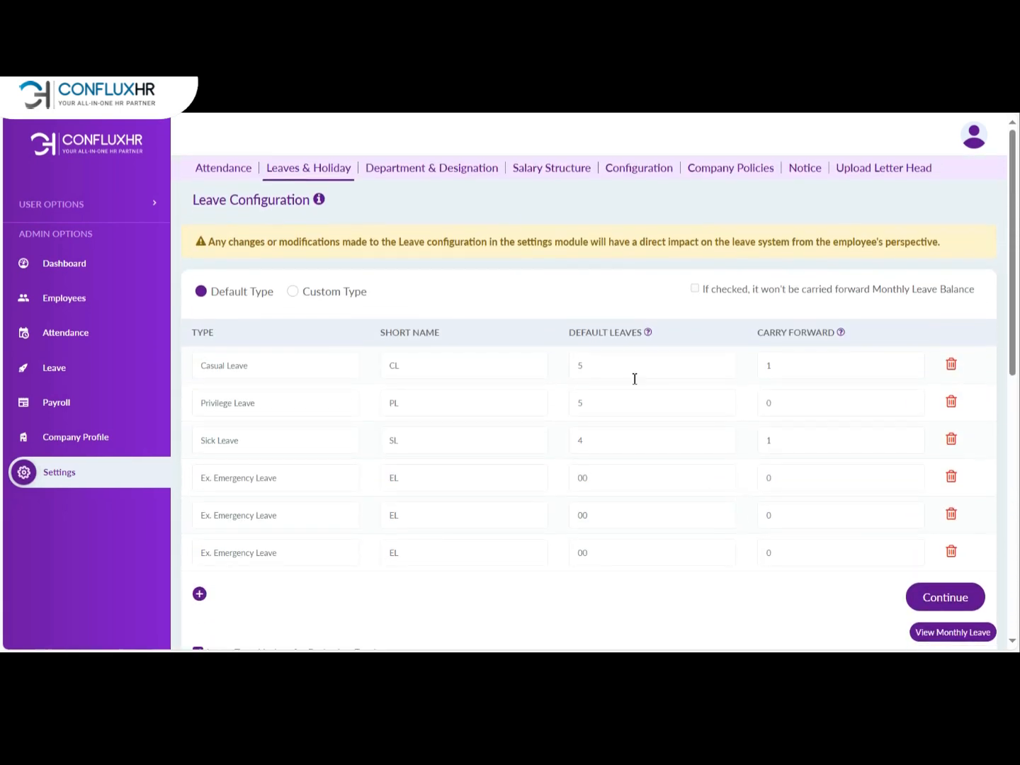
click(423, 177)
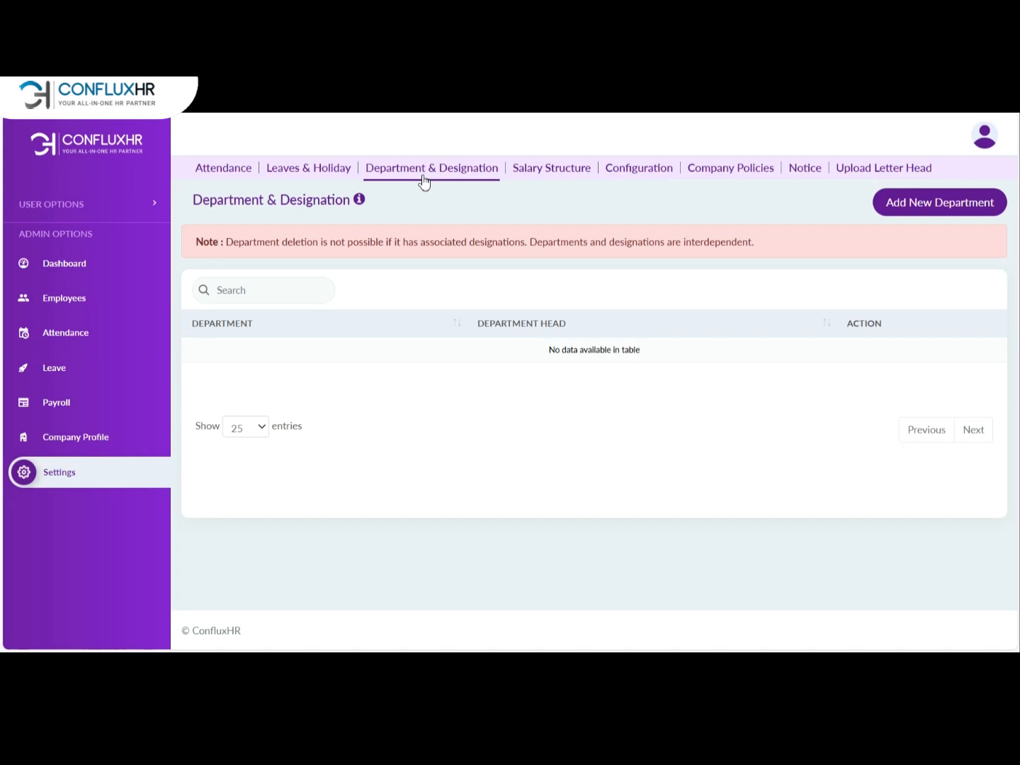
click(926, 216)
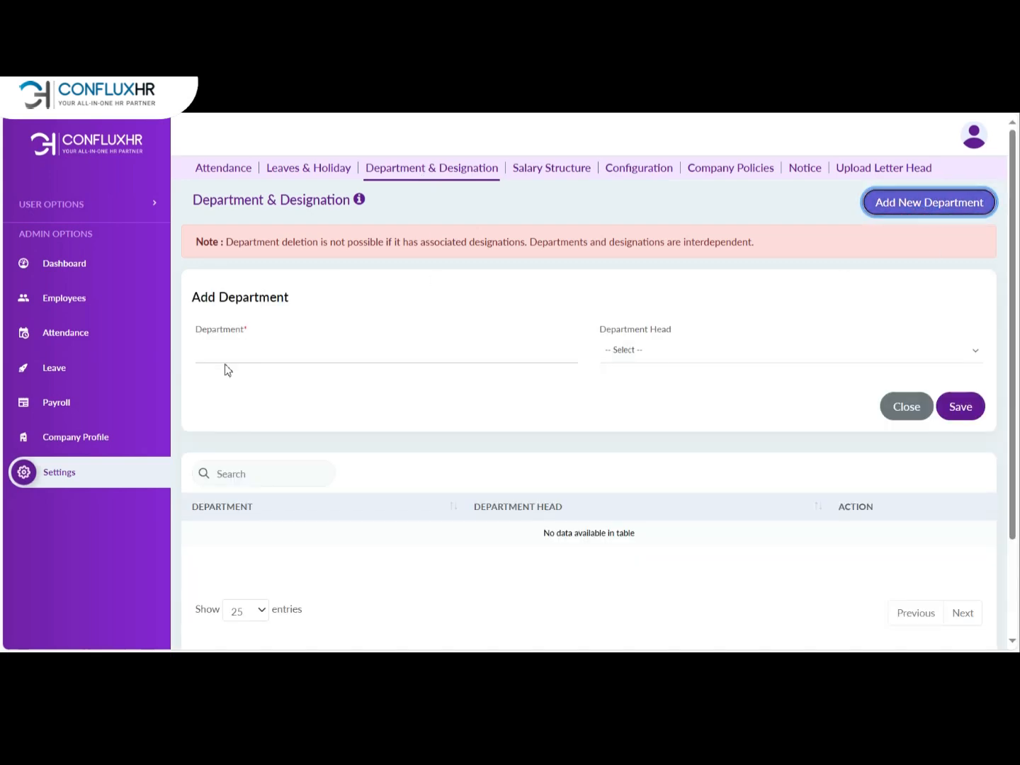
click(231, 351)
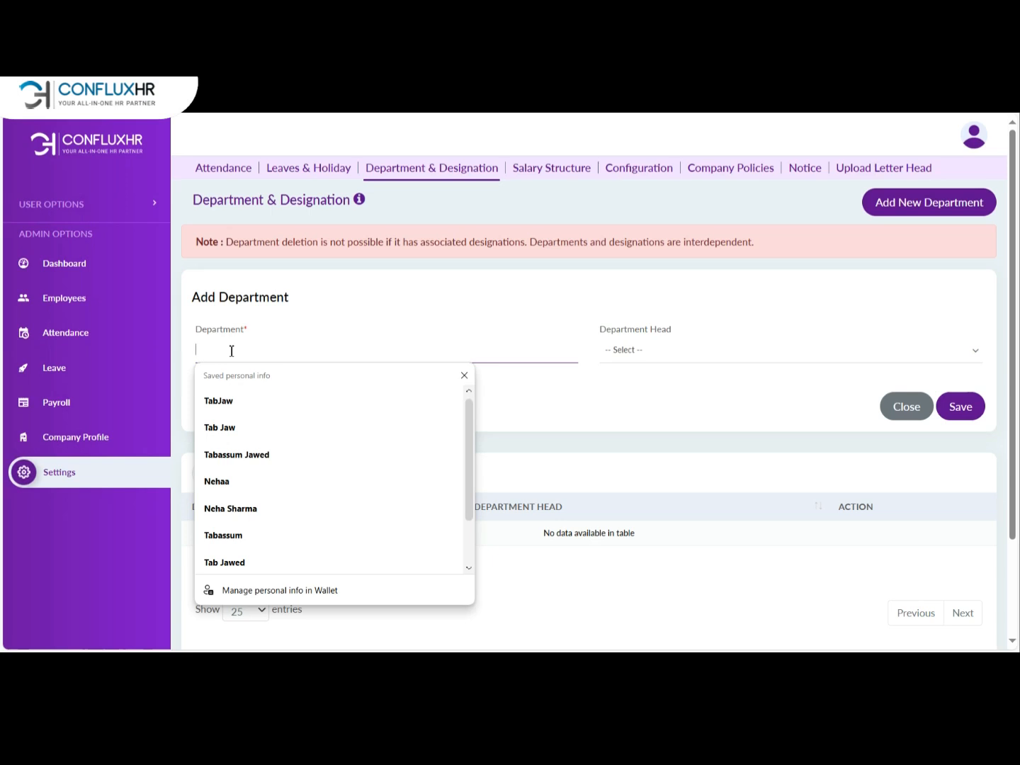
text(Research and Developm)
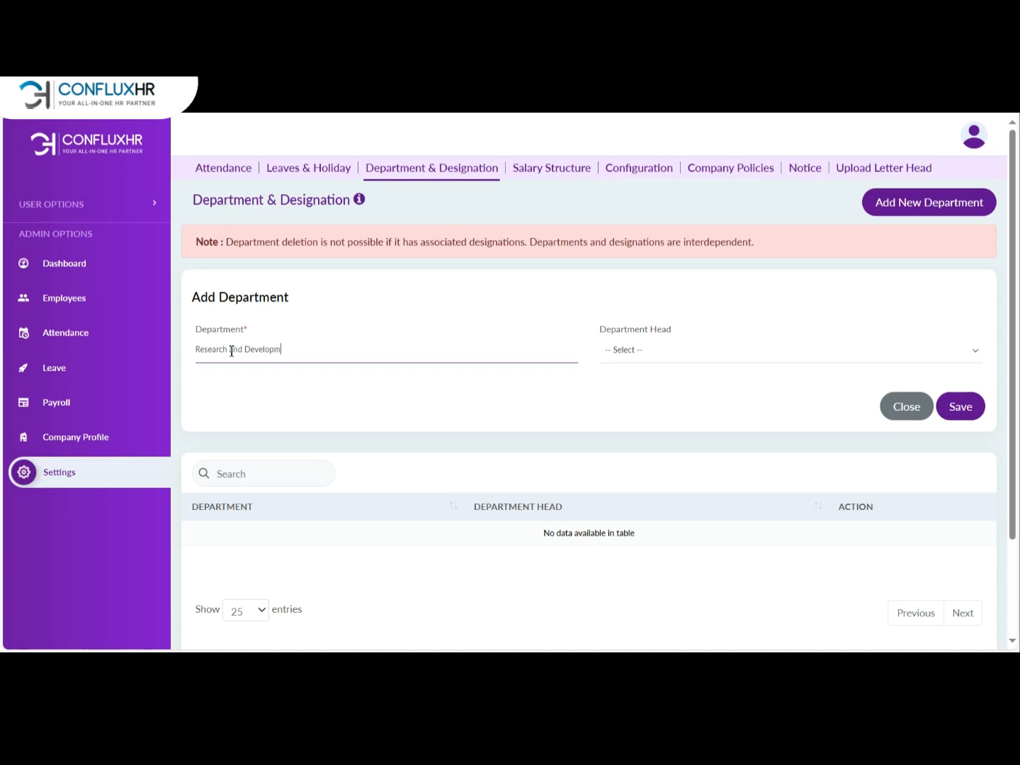
text(ent)
click(635, 358)
click(651, 424)
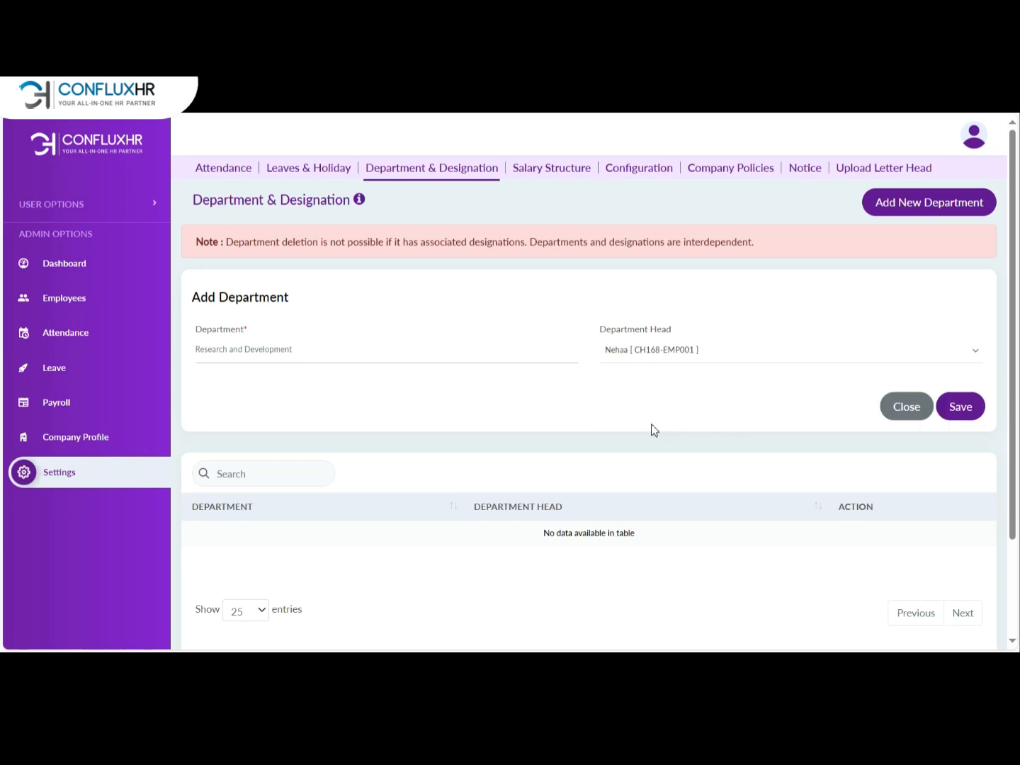
click(961, 407)
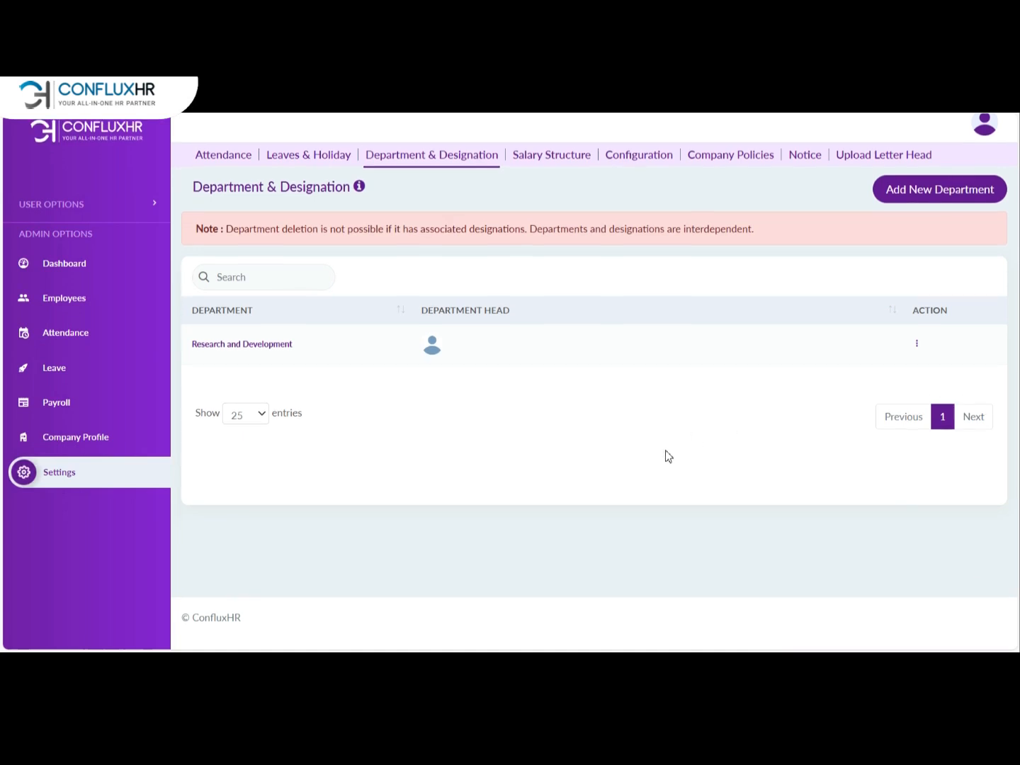
Step: Open the Research and Development department for editing and submit the update with its existing department head
scroll(665, 451, up, 1)
scroll(665, 451, down, 1)
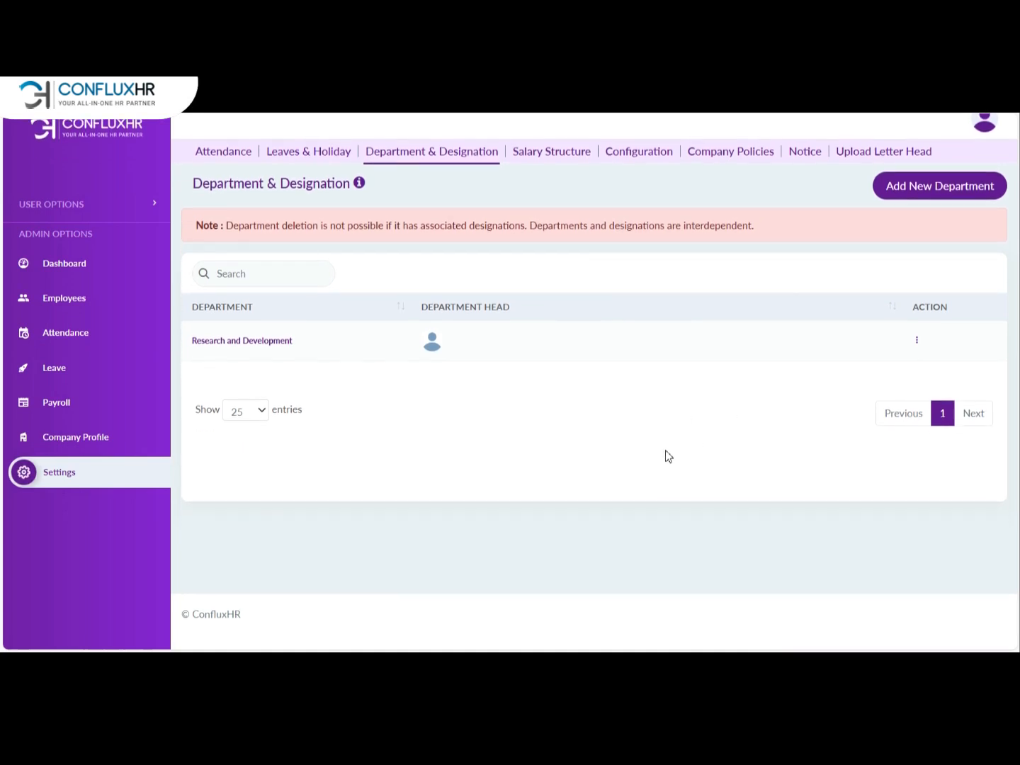
scroll(666, 451, up, 1)
click(917, 358)
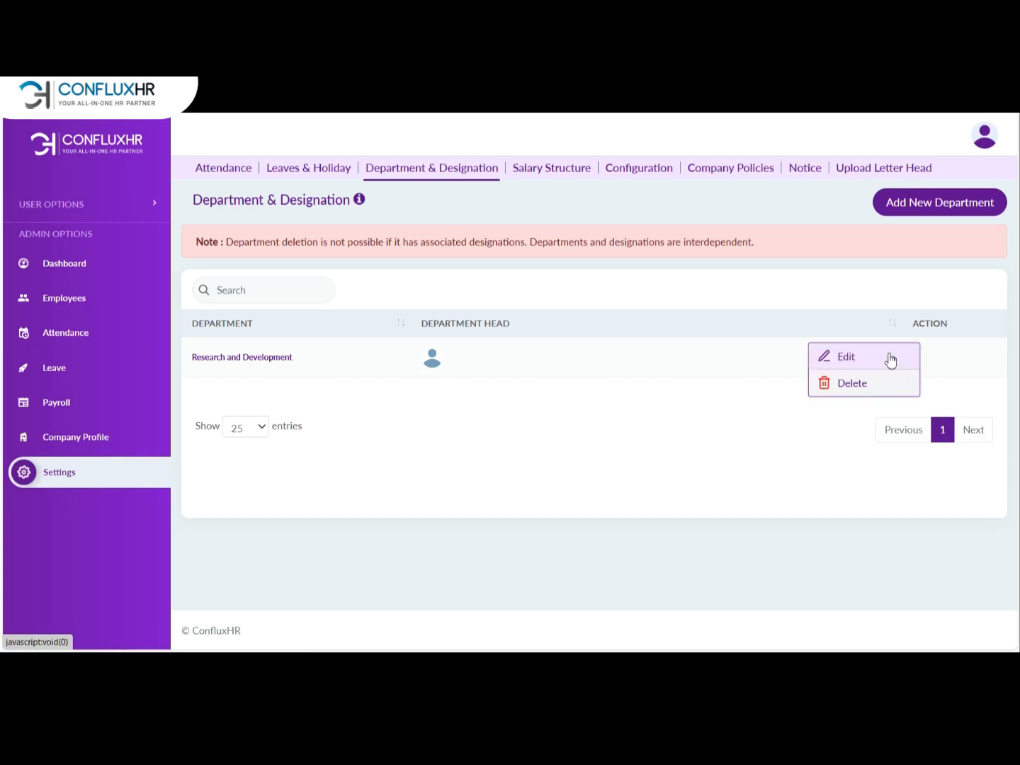
click(891, 359)
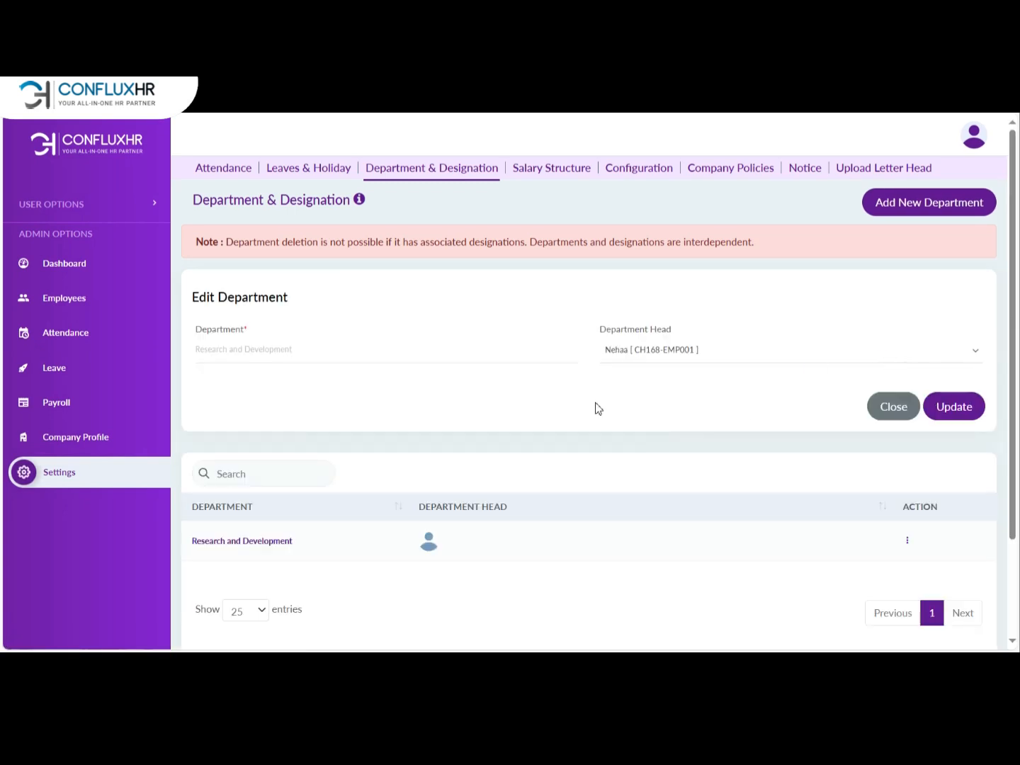
click(951, 418)
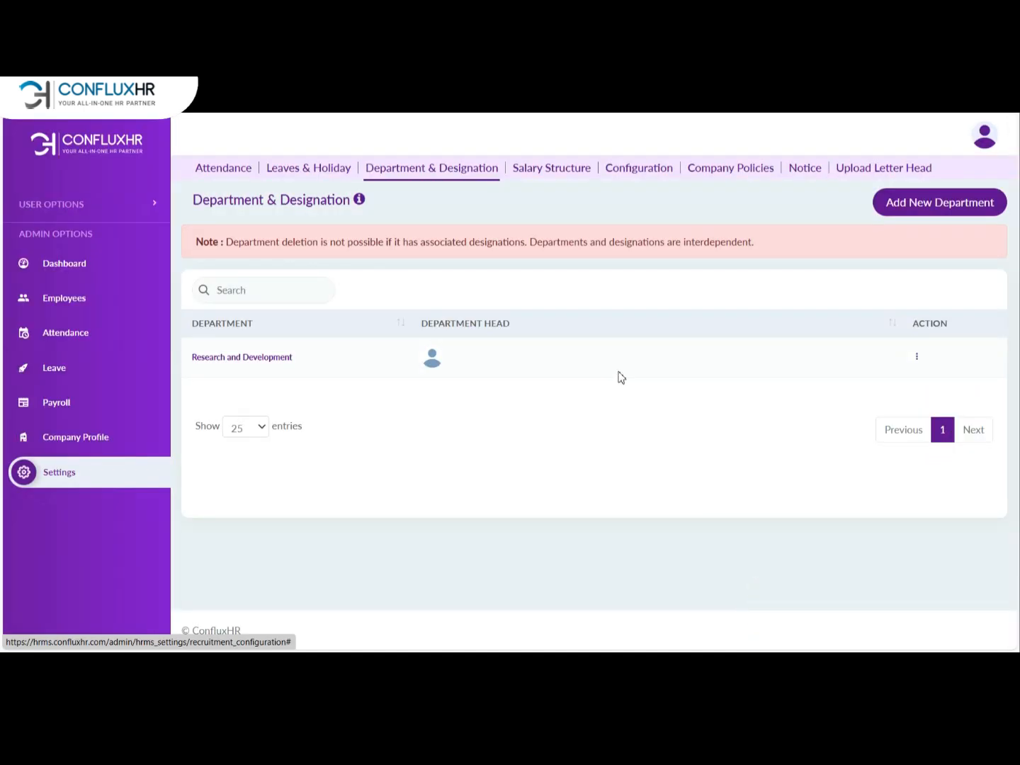
Step: Add a second department named Sales with the only listed employee as its department head, and save it
click(925, 212)
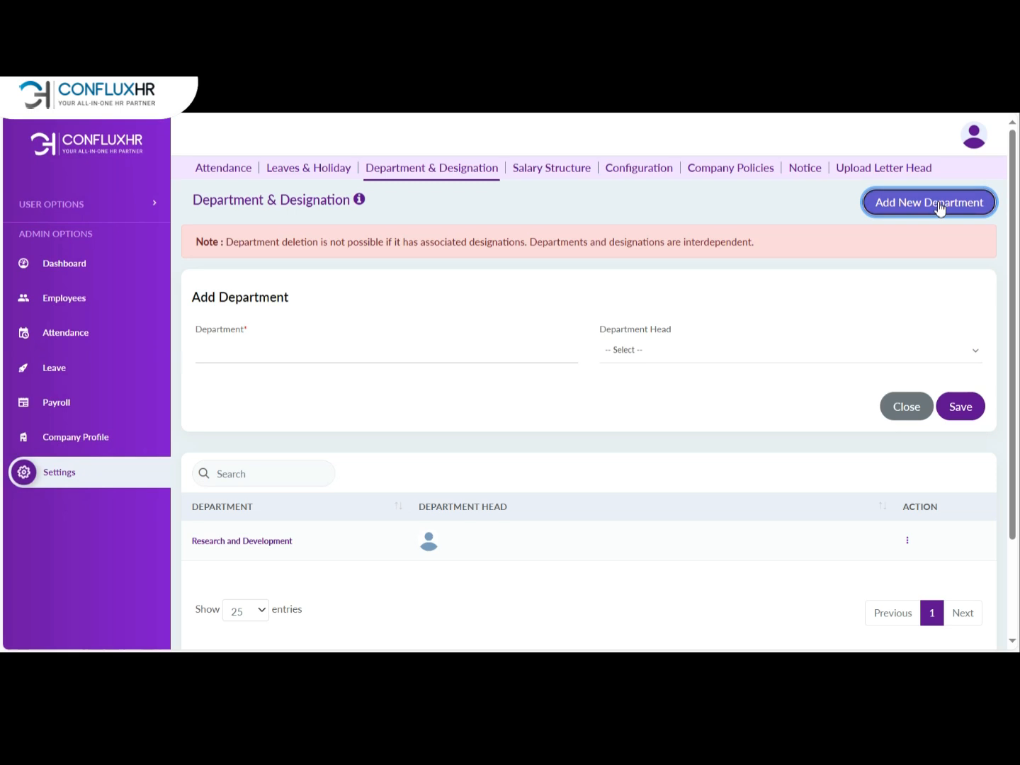
click(315, 355)
text(S)
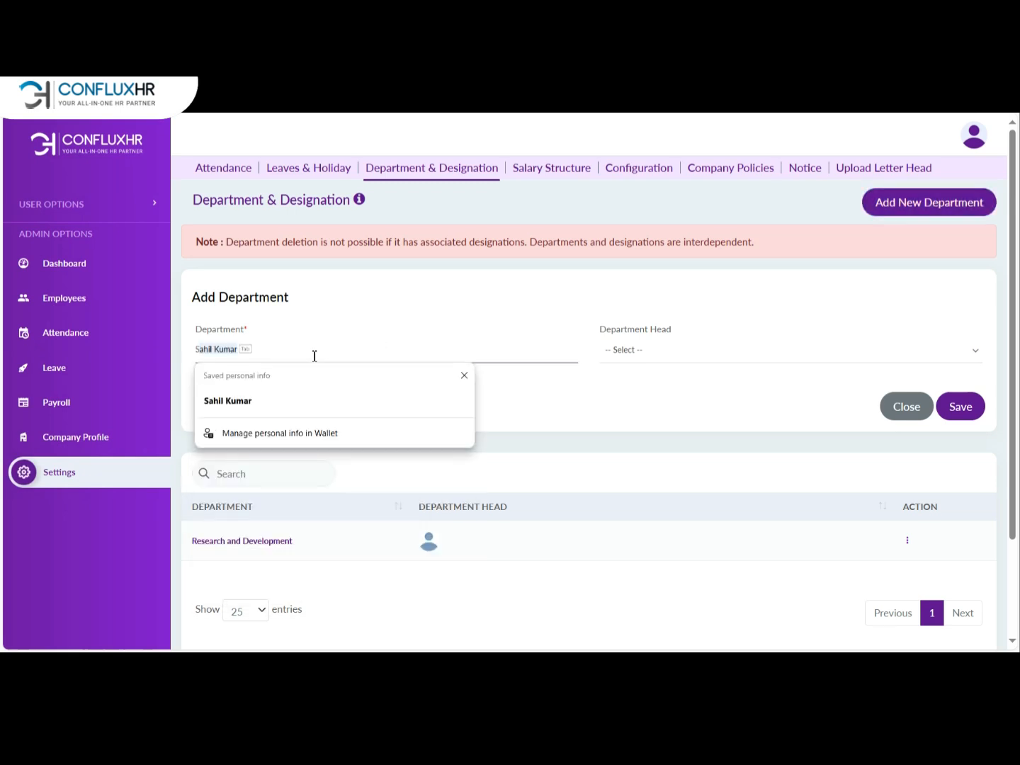
text(ales)
click(638, 358)
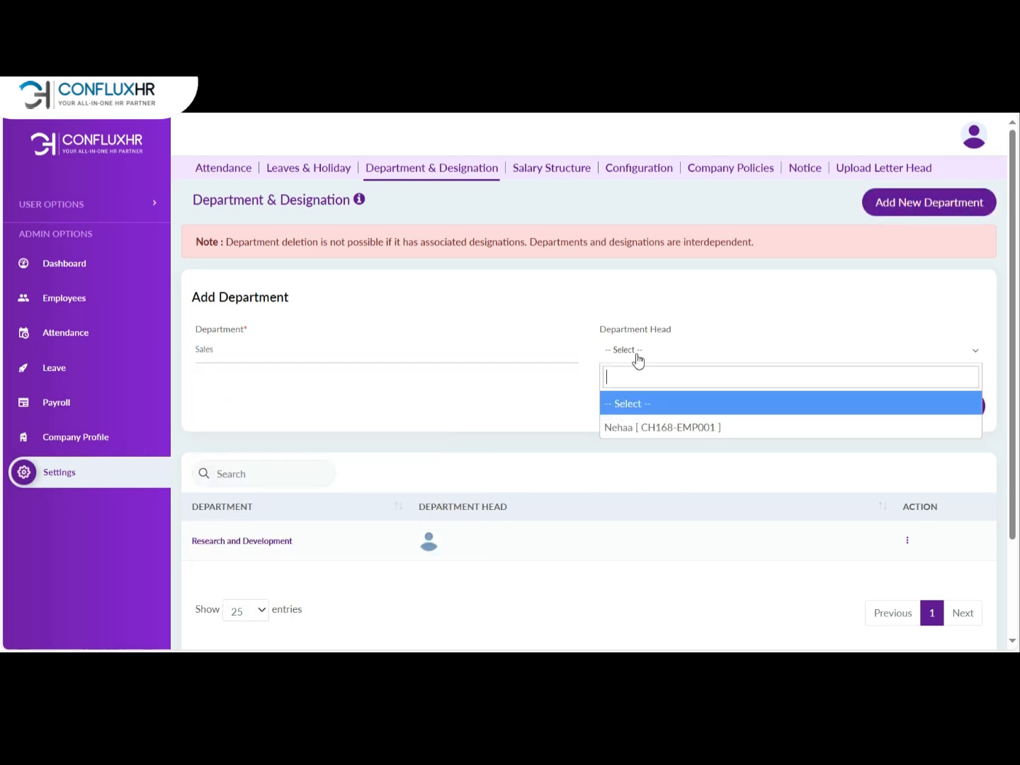
click(631, 429)
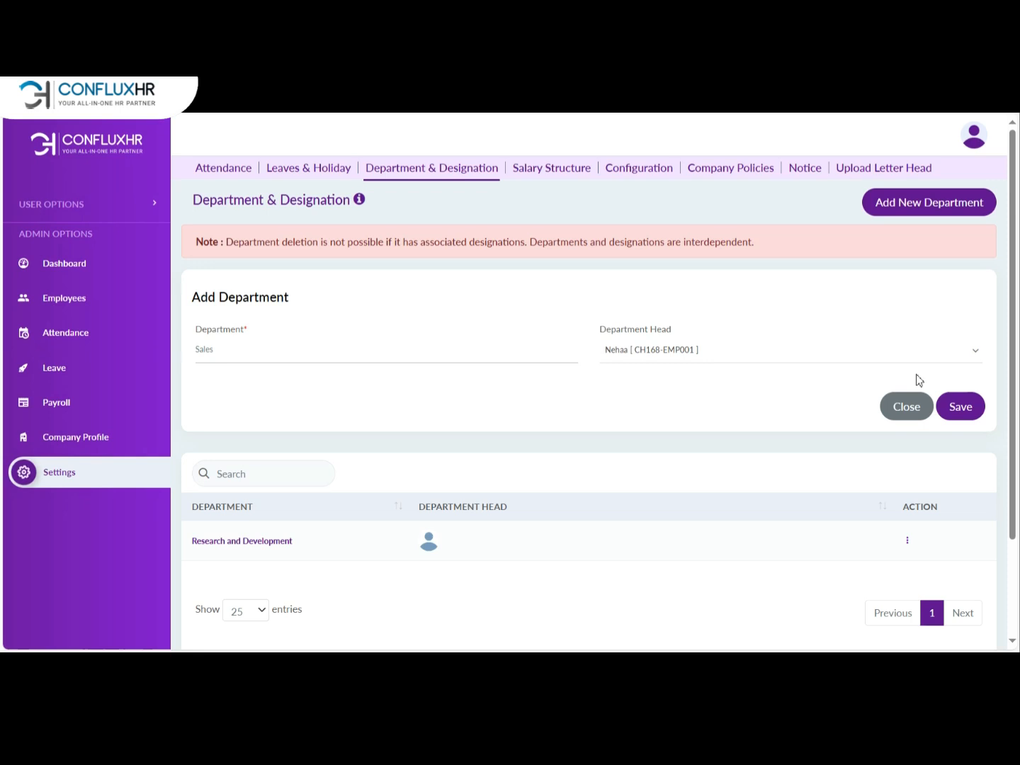
click(966, 409)
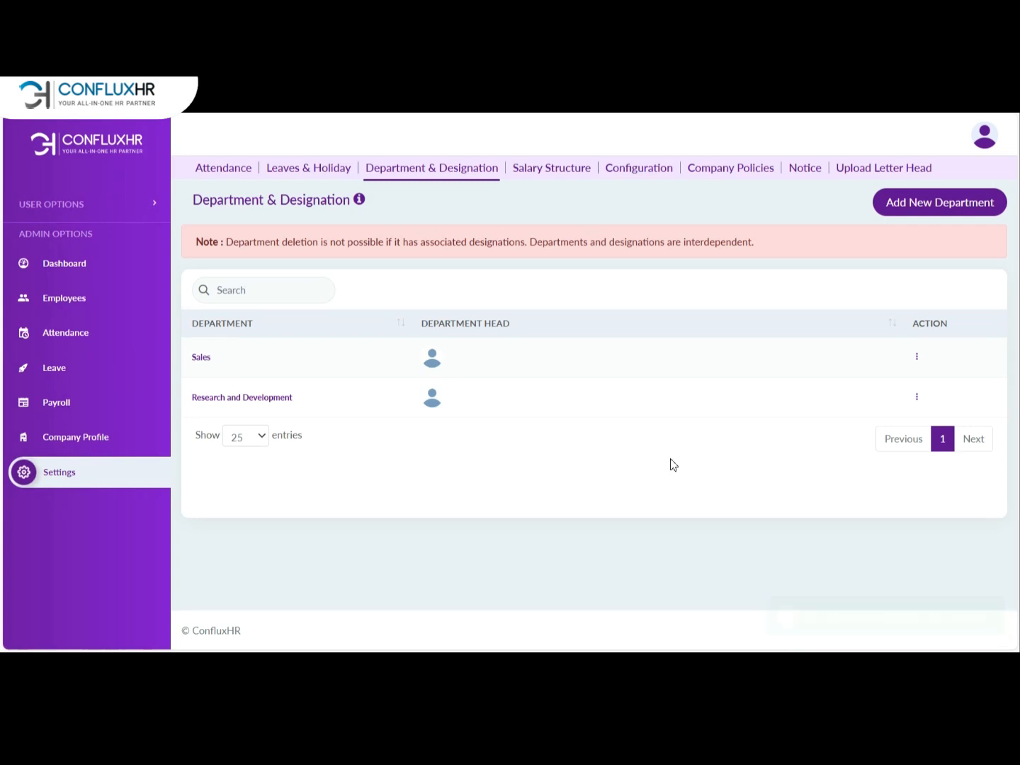
Step: Enable the custom salary structure and set the percentage by gross to 45 for Basic and 5 for Medical Allowance
scroll(673, 464, down, 1)
scroll(674, 464, up, 1)
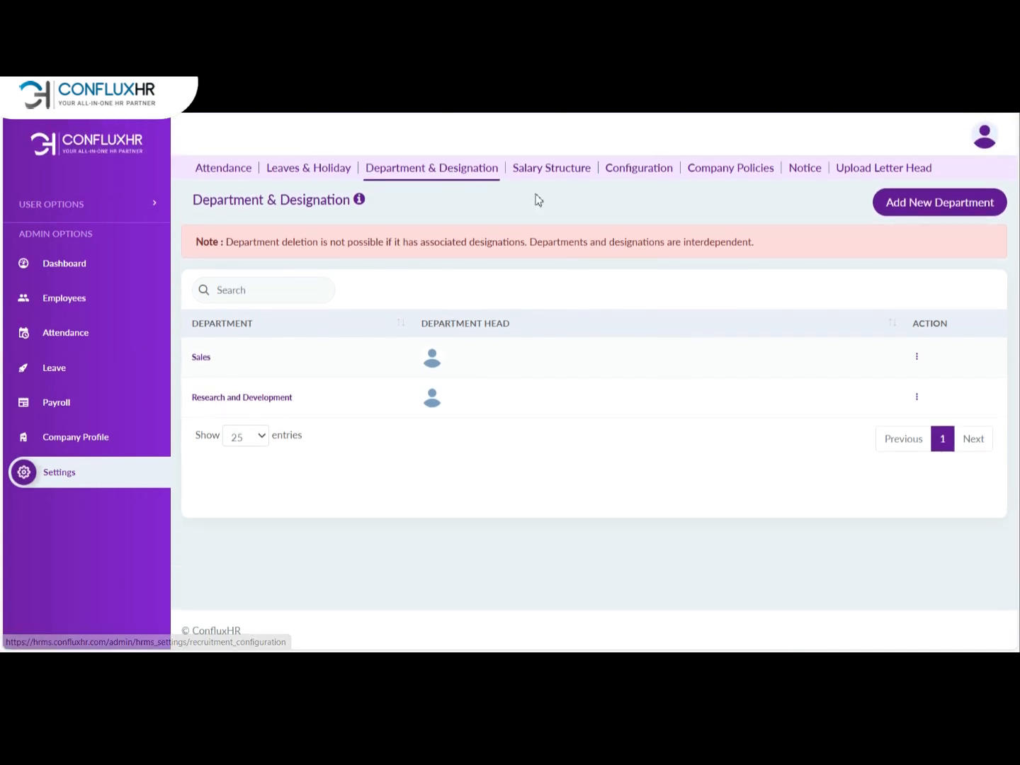
click(553, 177)
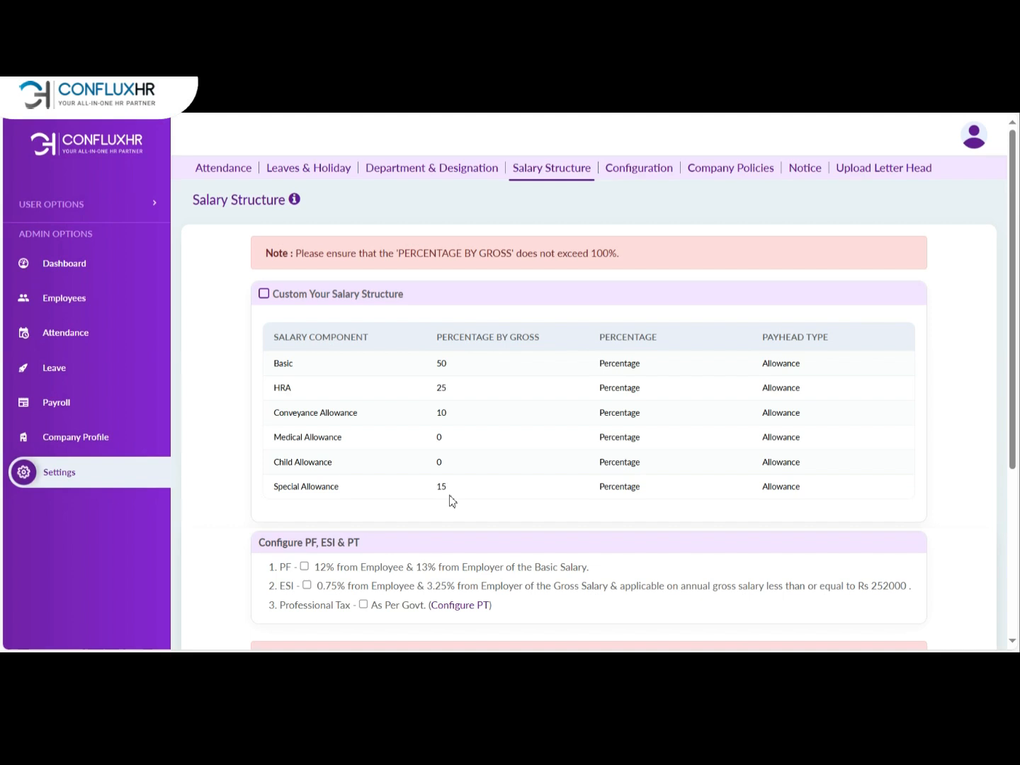
click(264, 294)
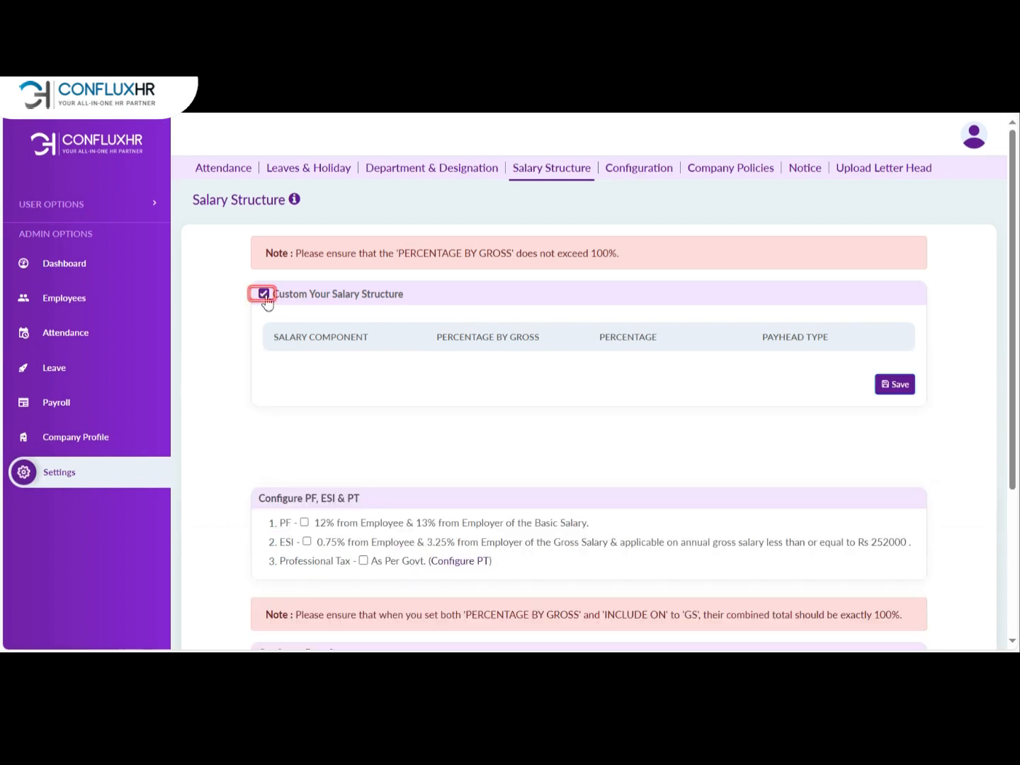
scroll(424, 421, down, 2)
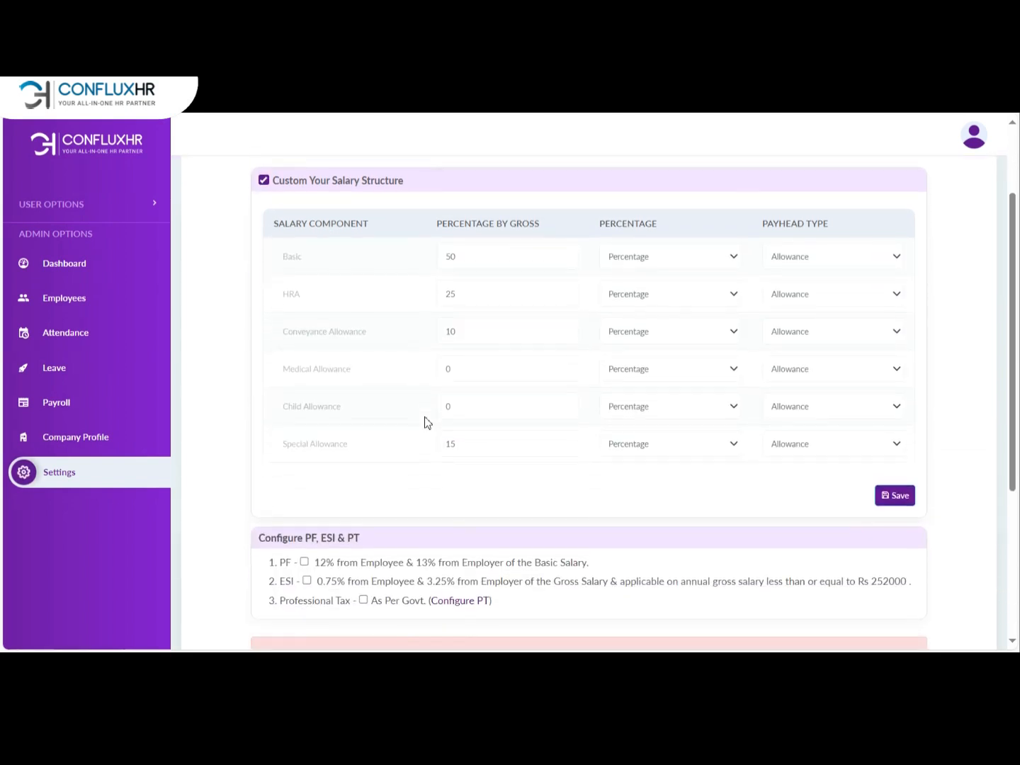
double_click(486, 255)
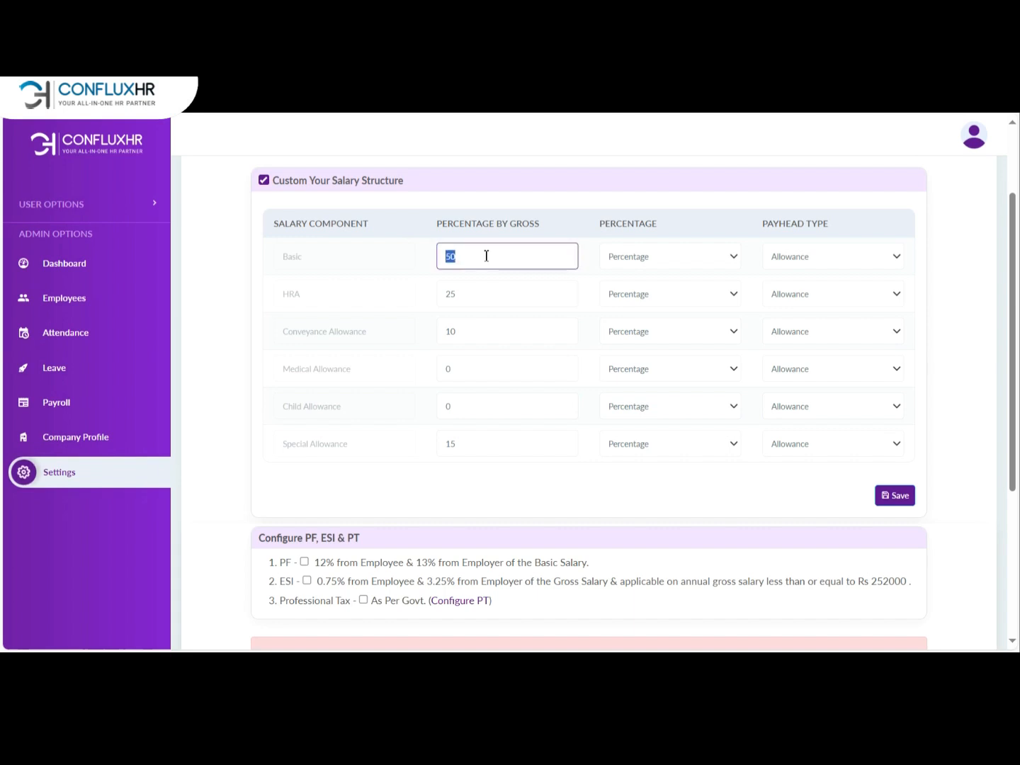
text(45)
Step: Enable PF and ESI, and update the PF contributions to 13% from the employee and 12% from the employer
scroll(425, 386, down, 2)
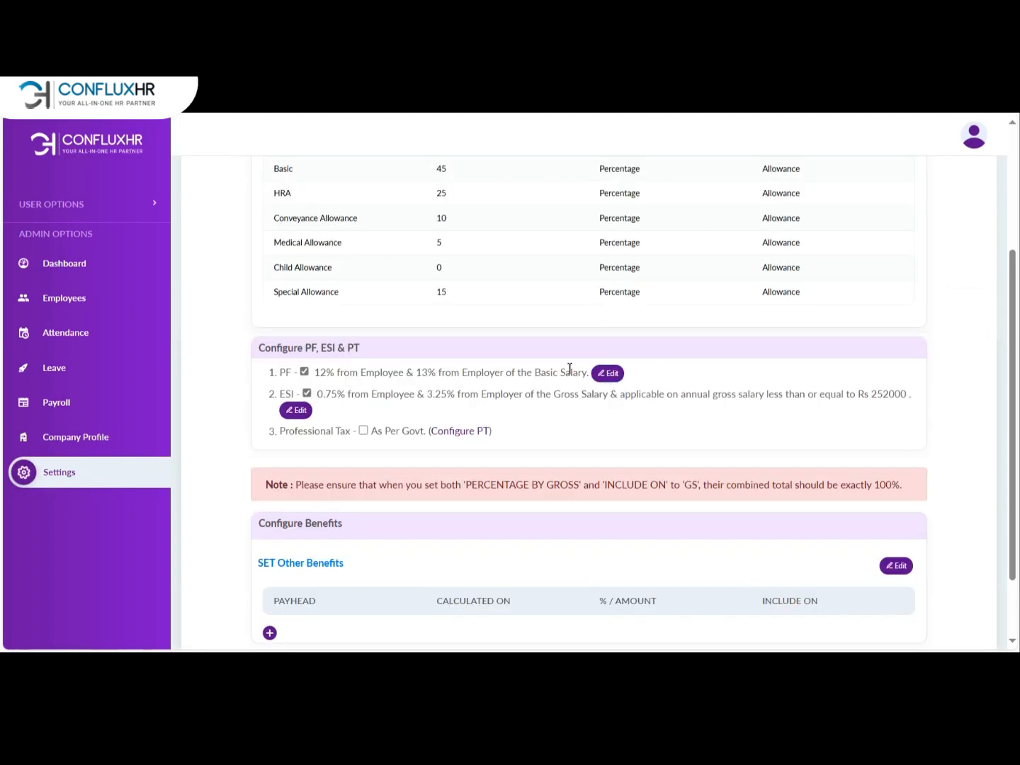
click(610, 375)
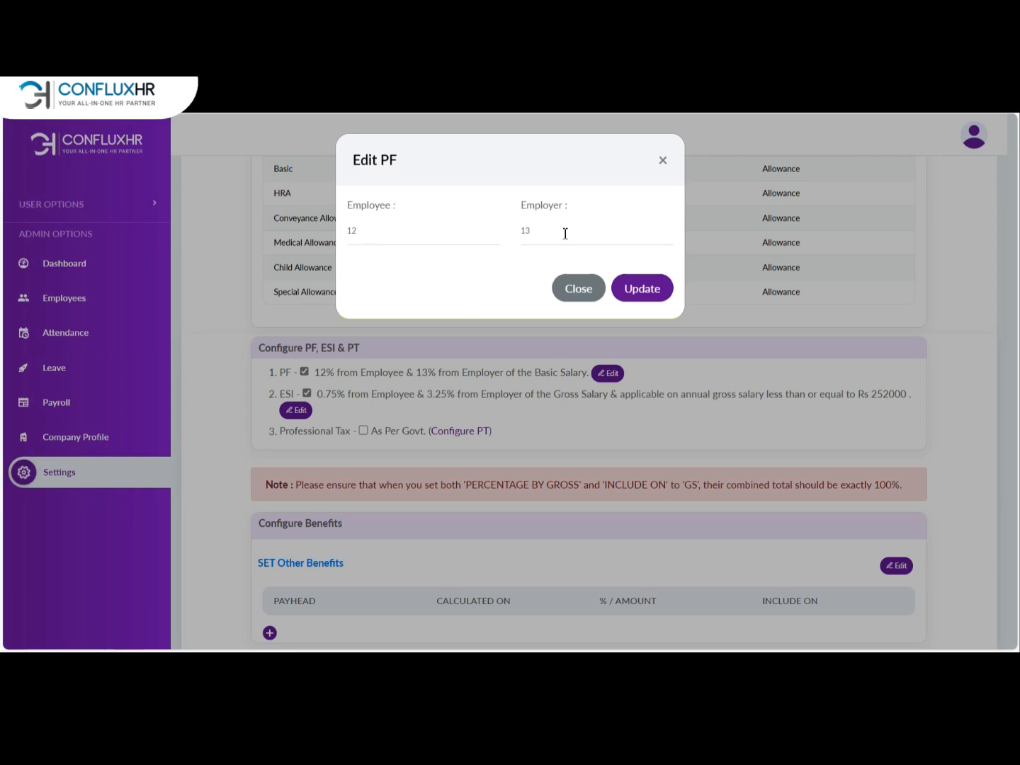
click(399, 232)
click(537, 234)
click(641, 299)
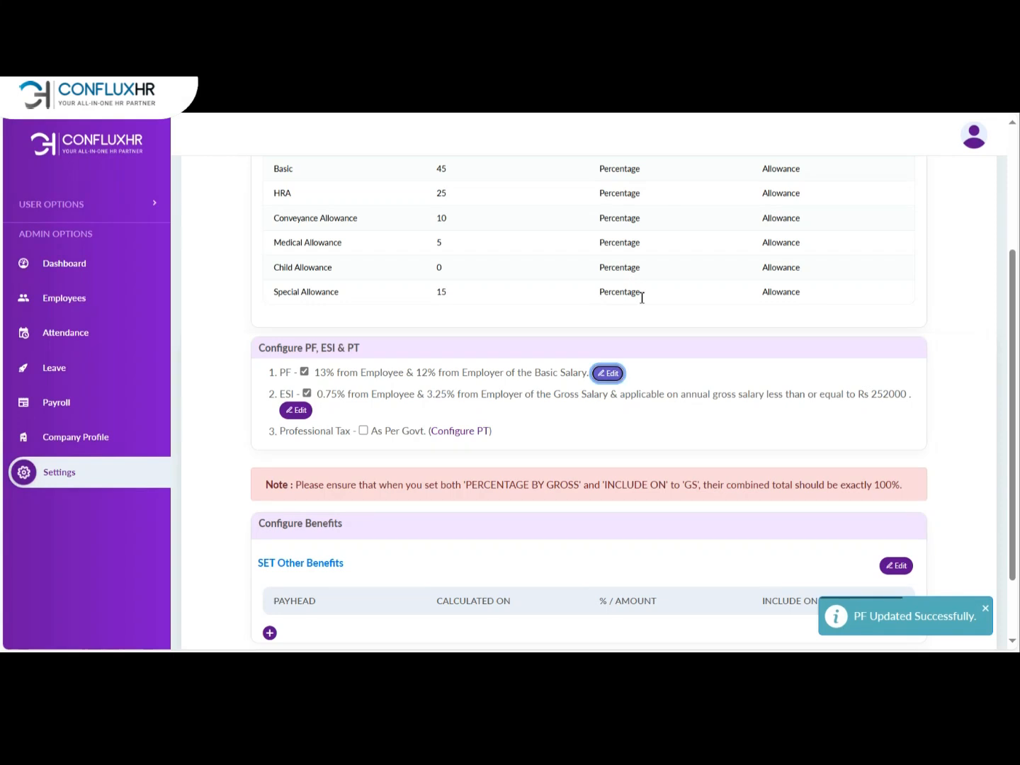
Step: Open the ESI rates for editing and update them with 0.75% employee, 3.25% employer and an applicable limit of 252000
click(295, 411)
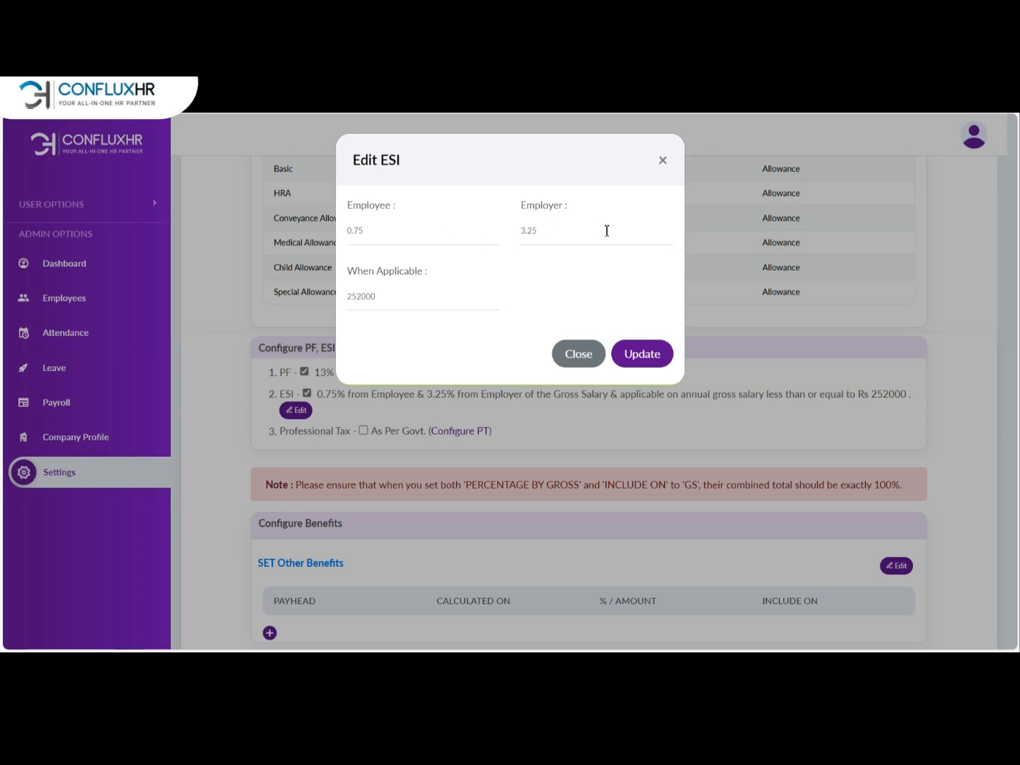
click(646, 353)
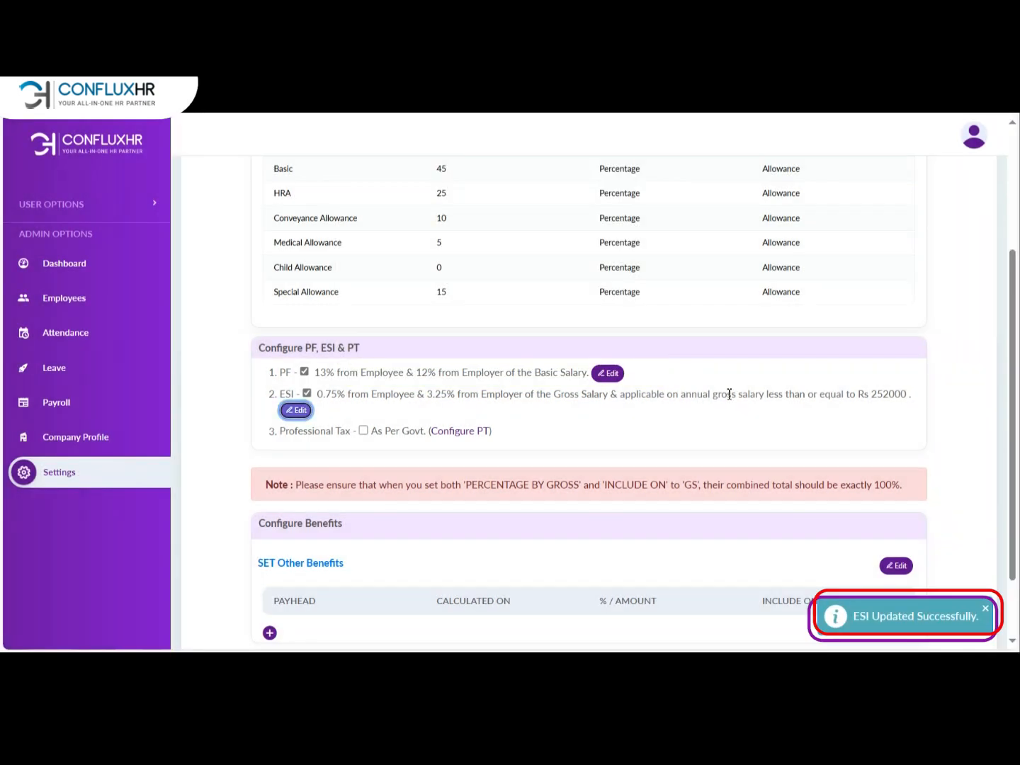
Step: Add a Bonus payhead to the other benefits, calculated on GS with a value of 1 and included on GS, and save it
scroll(730, 394, down, 2)
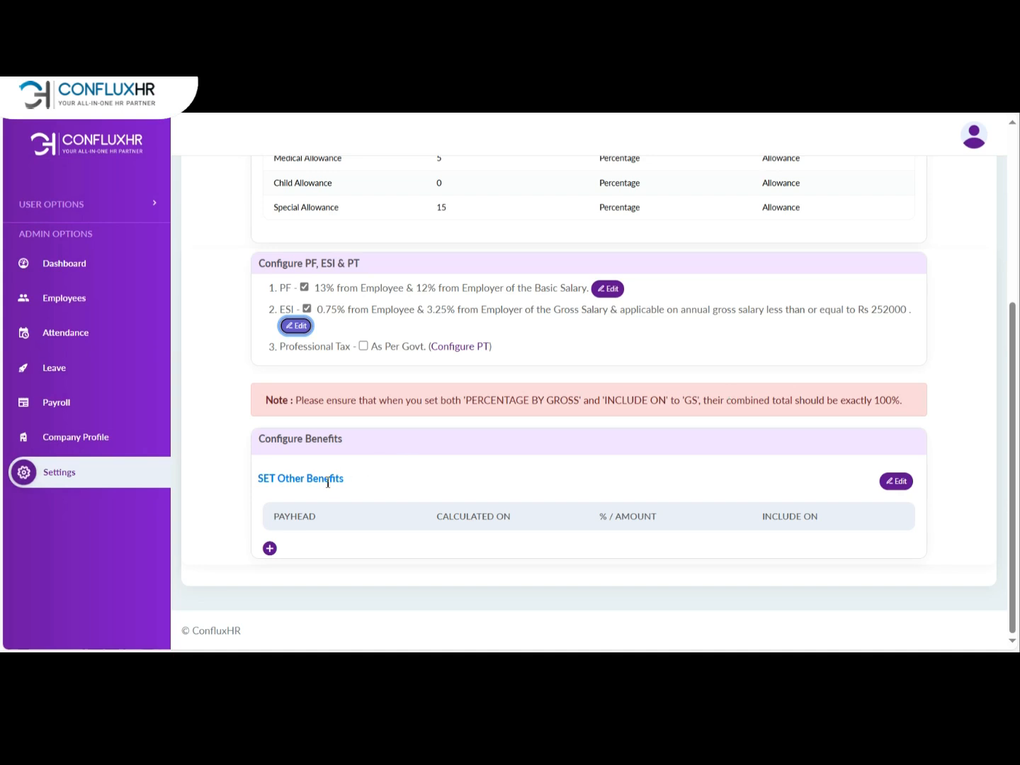
click(905, 486)
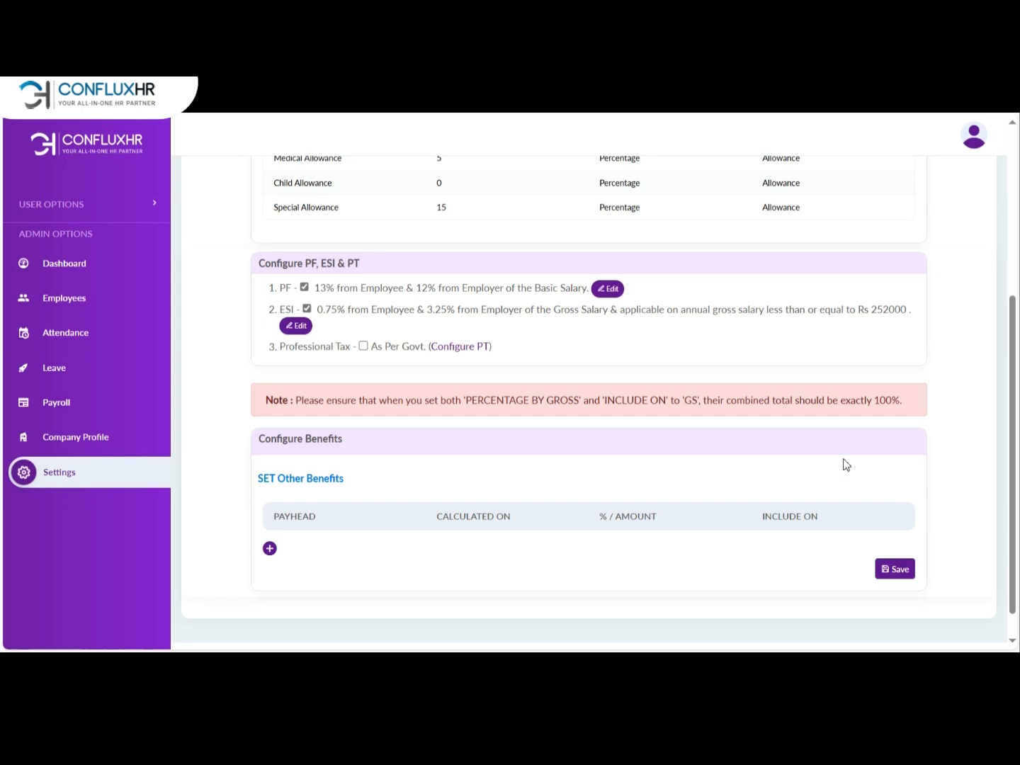
scroll(415, 566, down, 1)
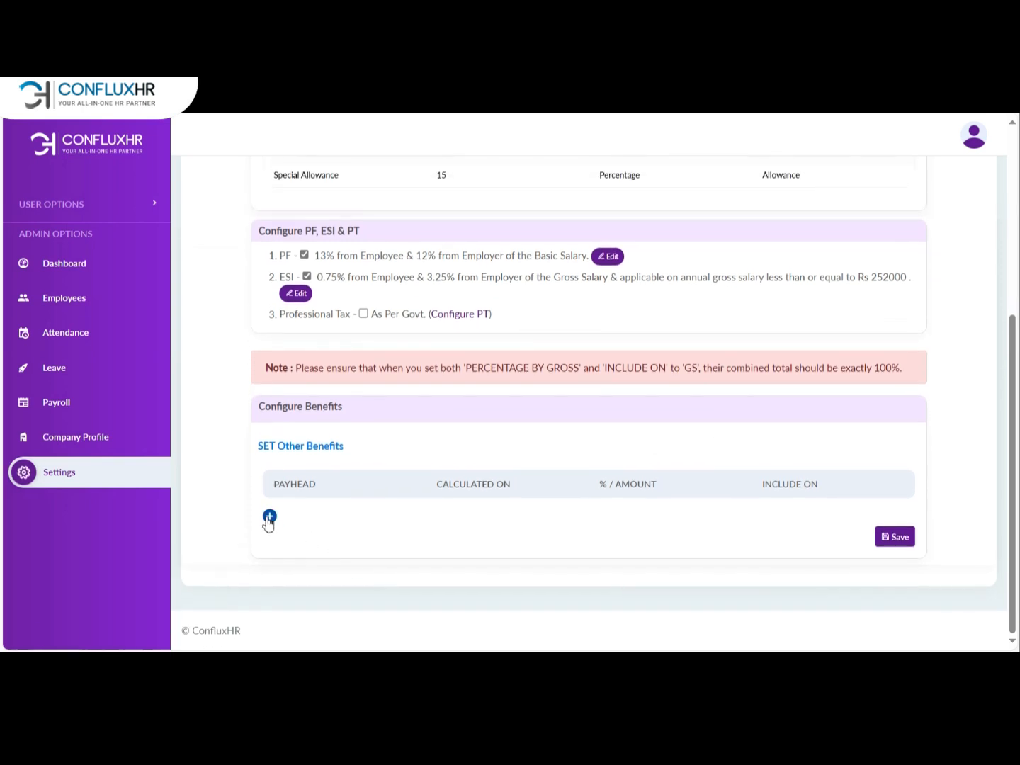
click(269, 515)
click(305, 519)
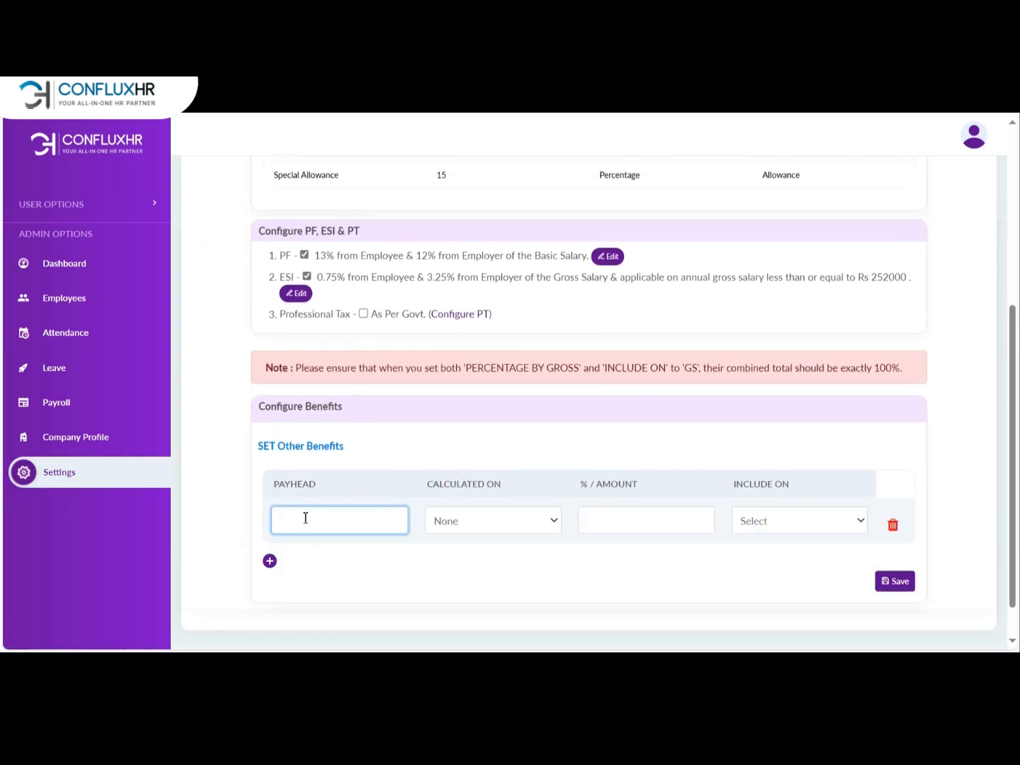
text(Bonus)
click(455, 530)
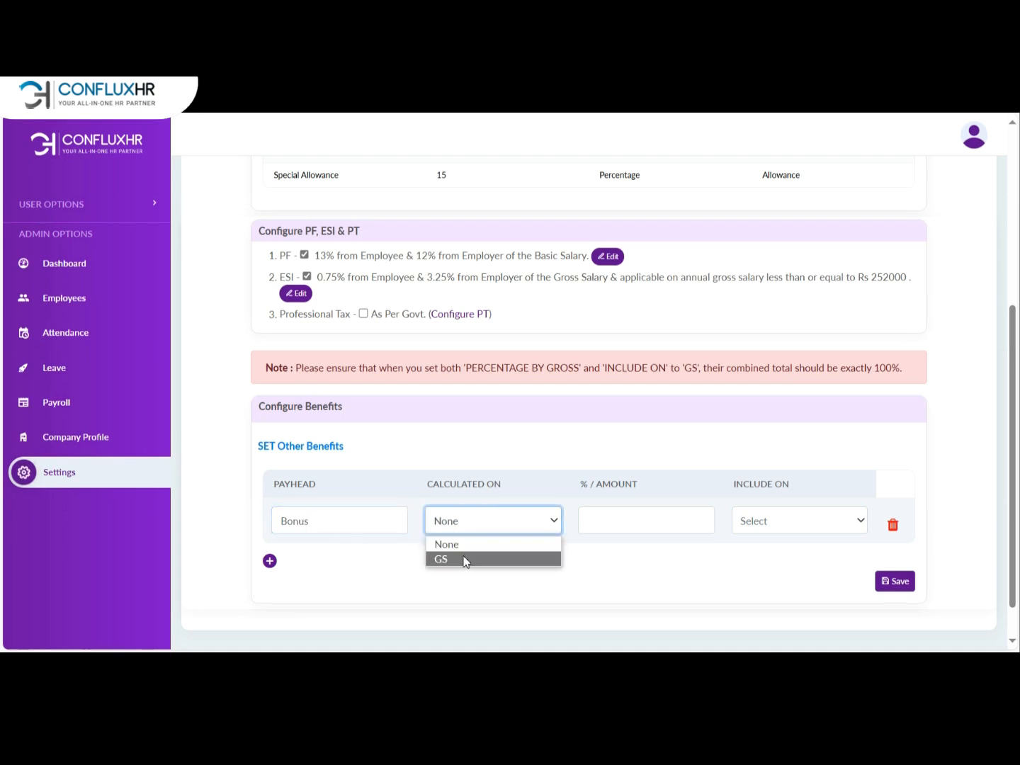
click(466, 559)
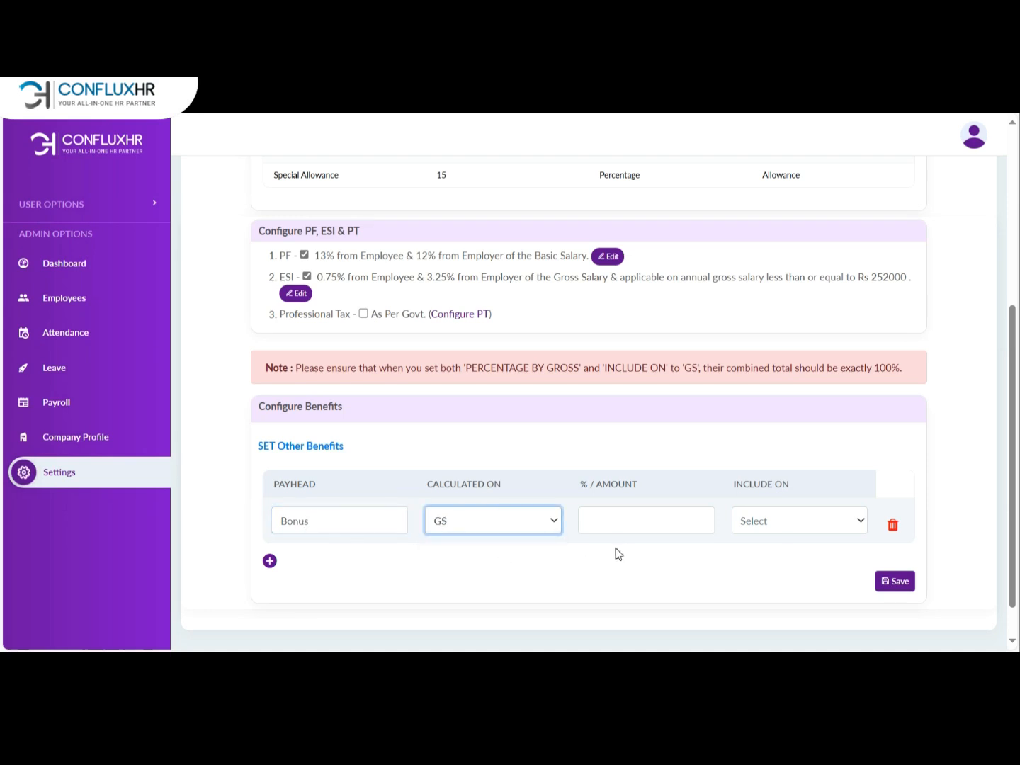
click(626, 522)
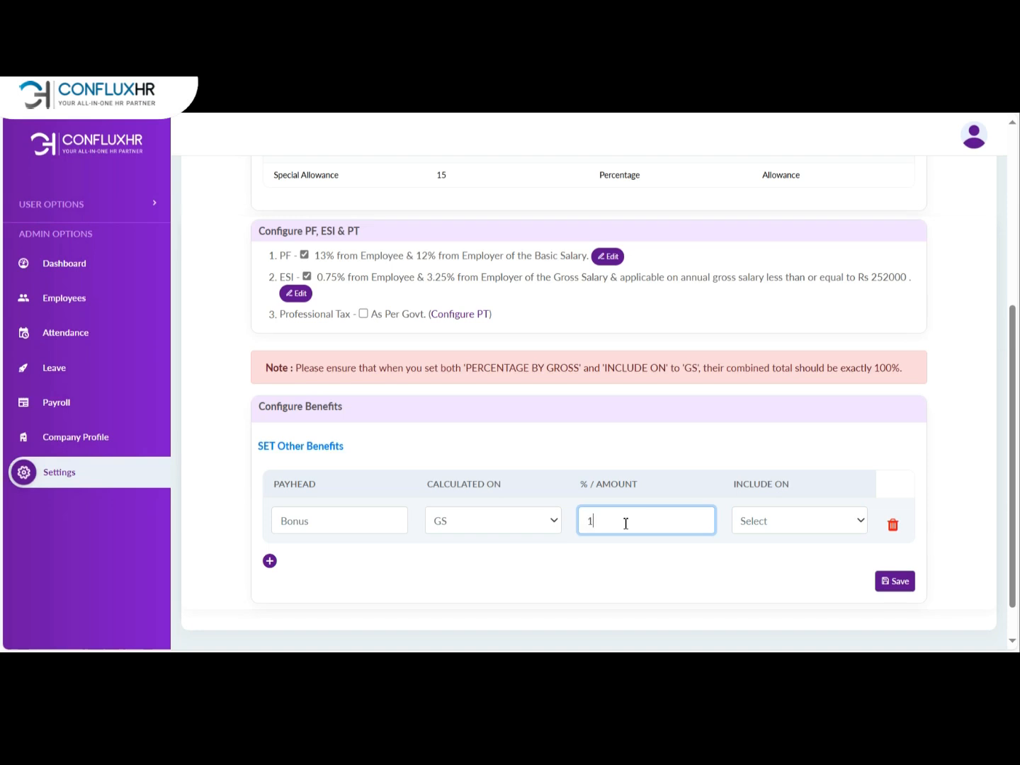
click(847, 523)
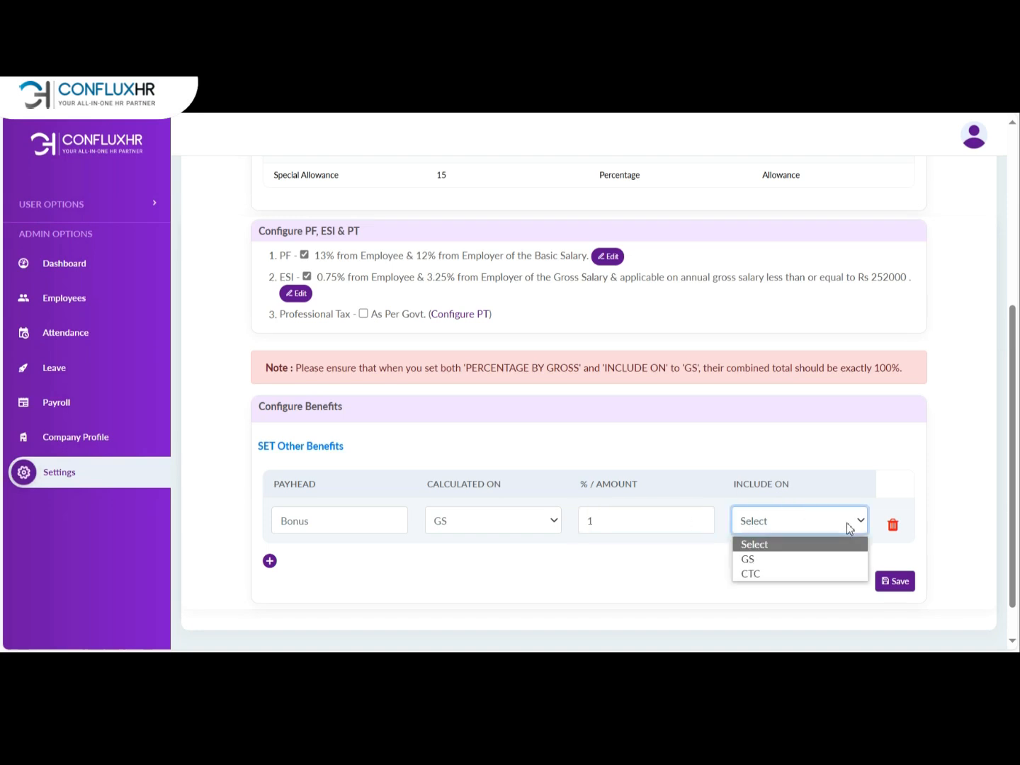
click(798, 559)
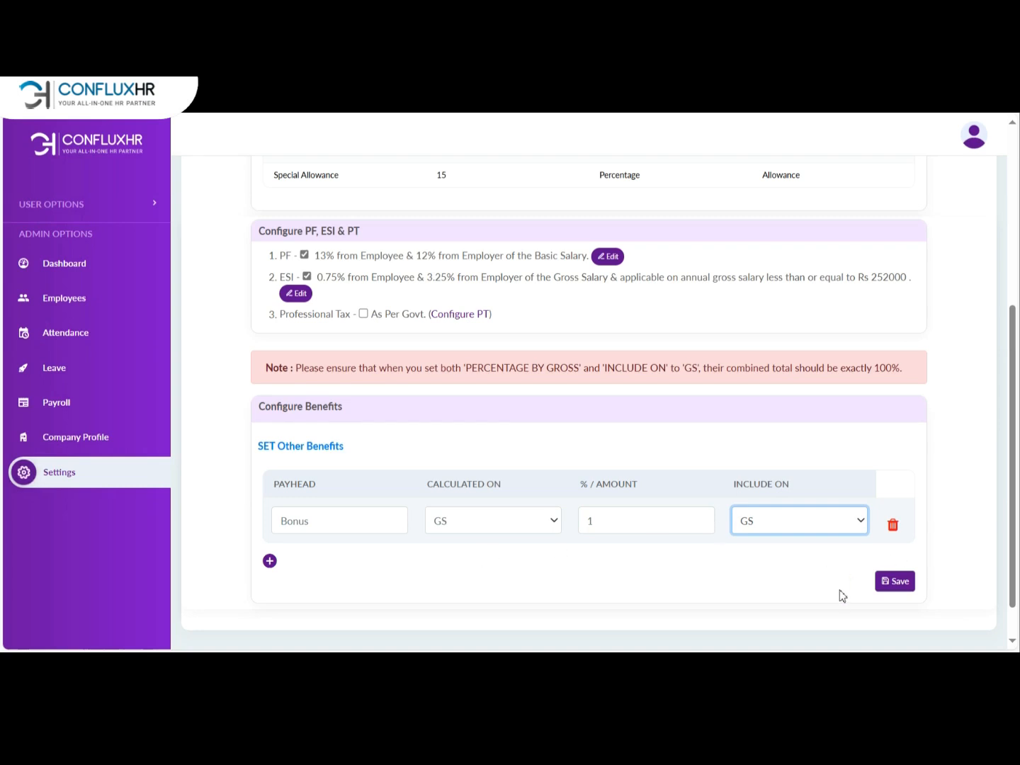
click(895, 581)
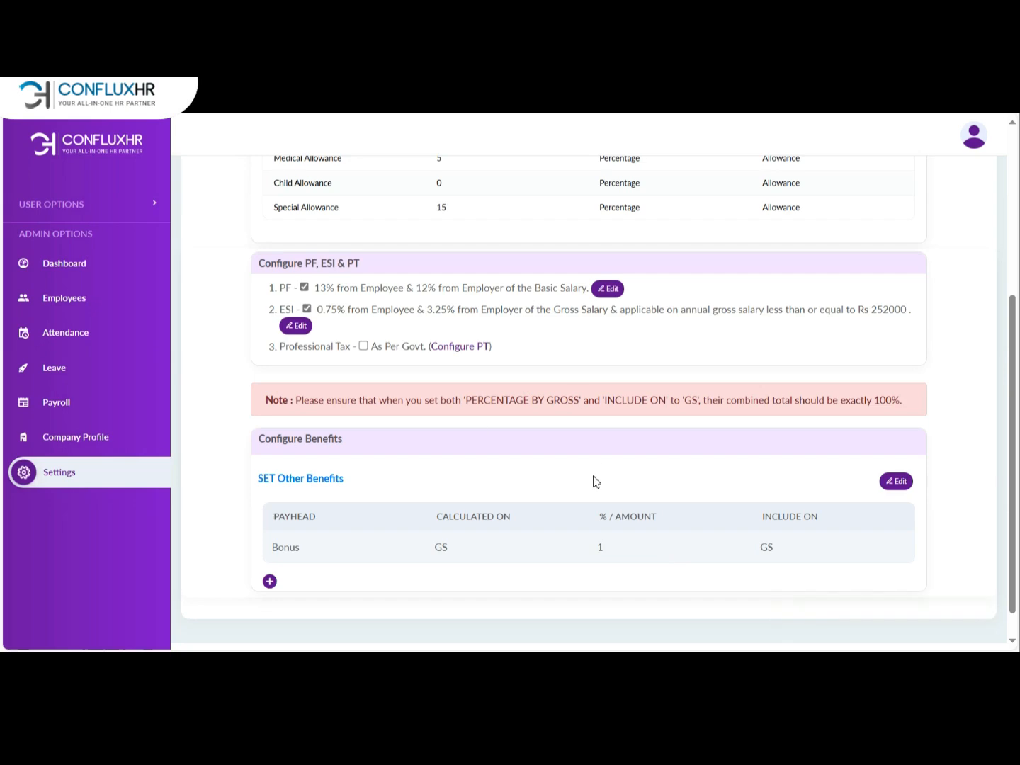
Step: Open the Configuration settings and expand the salary advance, reimbursement and policy type sections
scroll(595, 482, down, 1)
scroll(596, 481, up, 5)
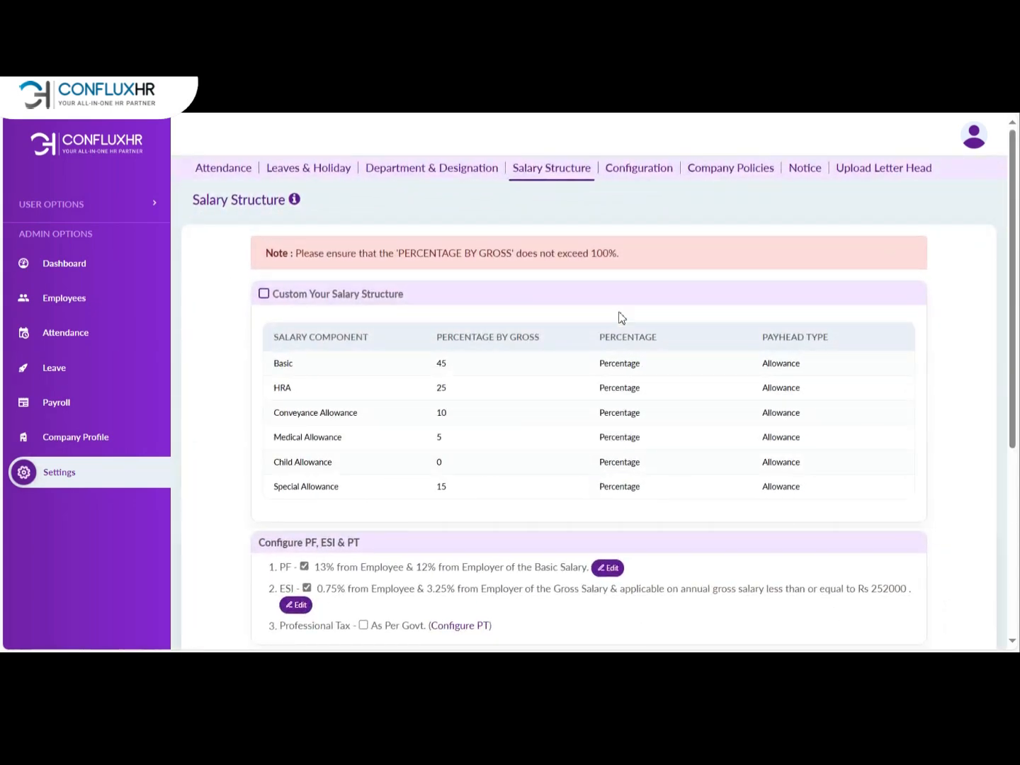
click(636, 172)
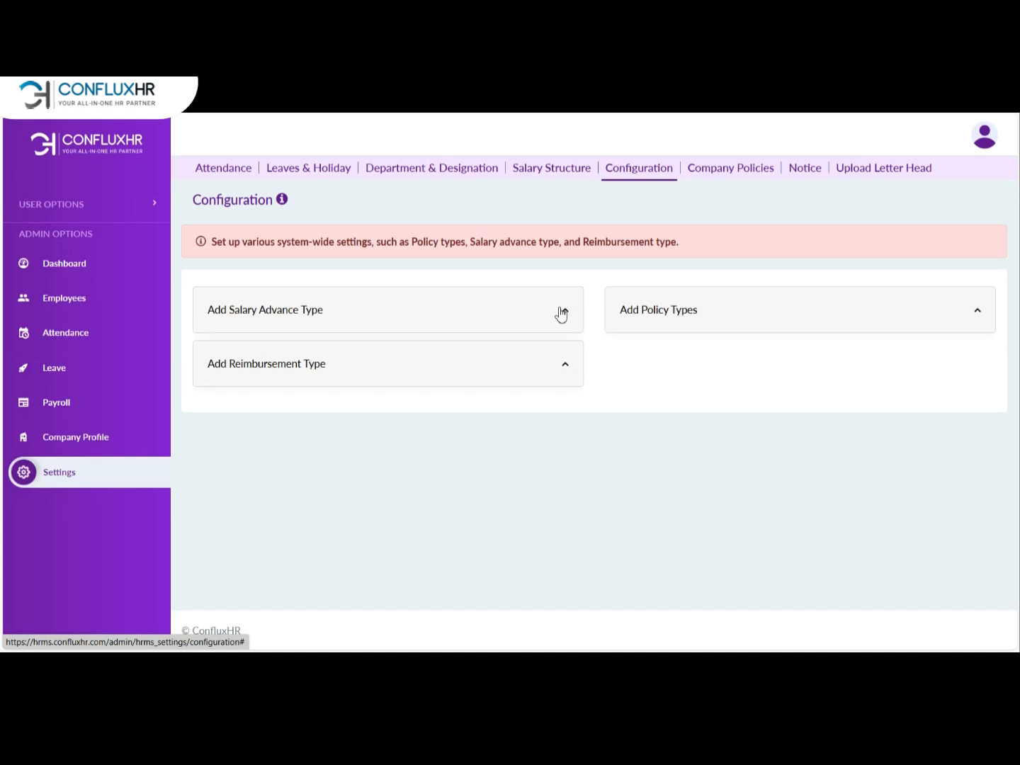
click(561, 312)
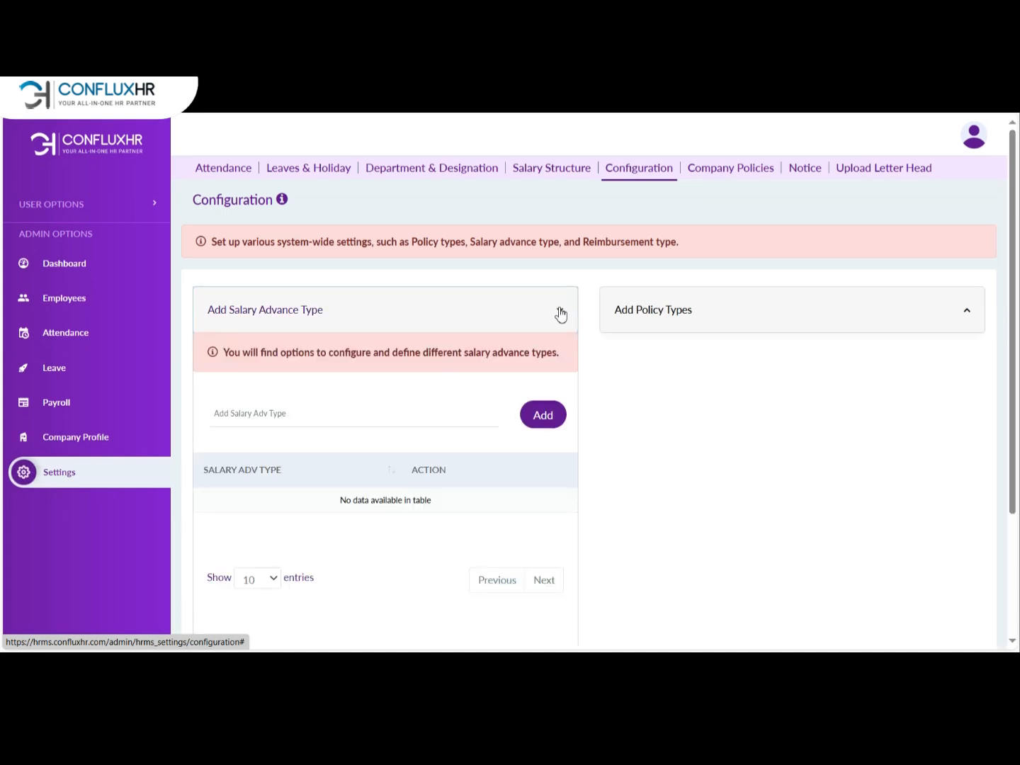
scroll(684, 451, down, 1)
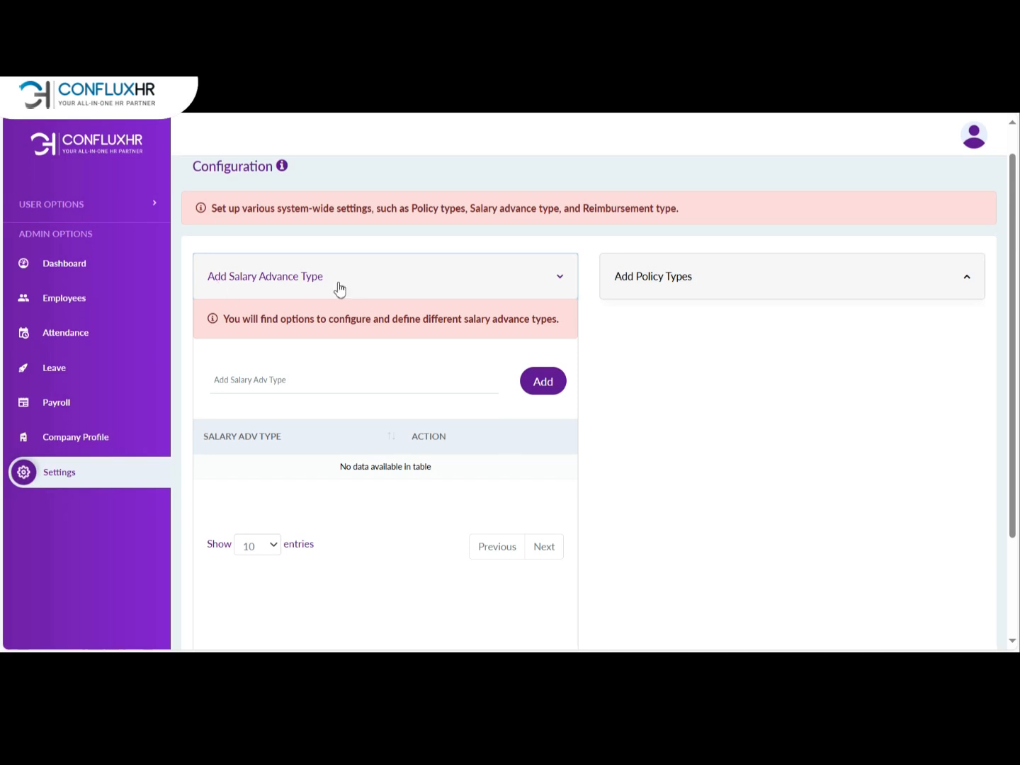
scroll(380, 570, down, 2)
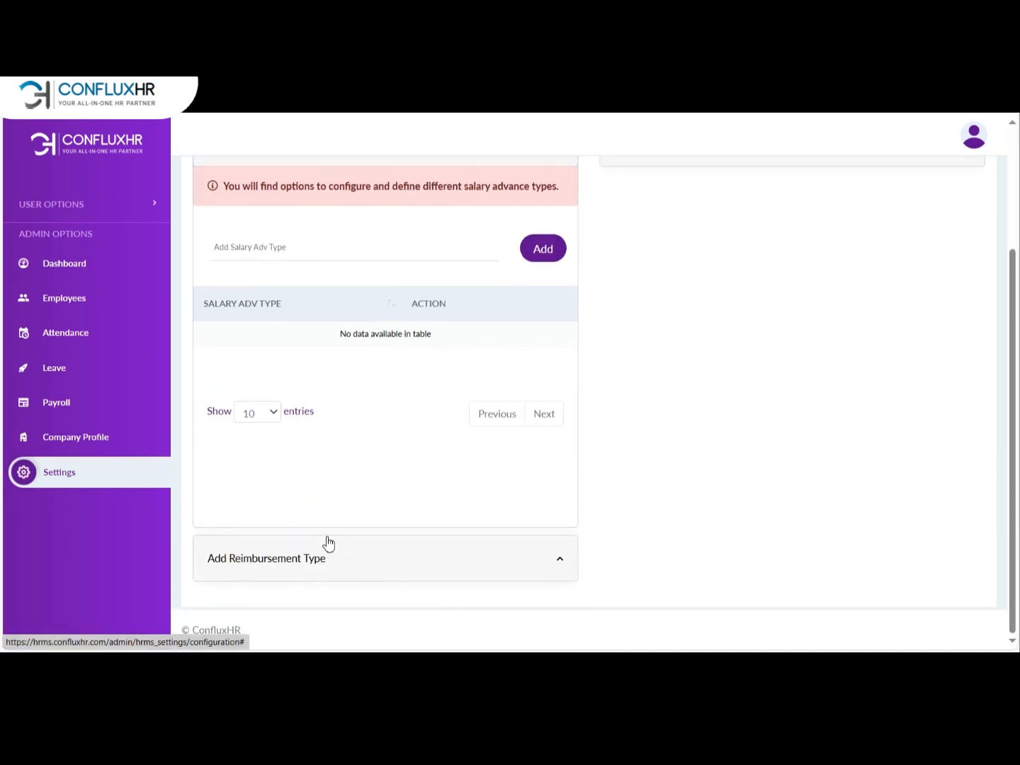
click(368, 571)
scroll(665, 442, up, 3)
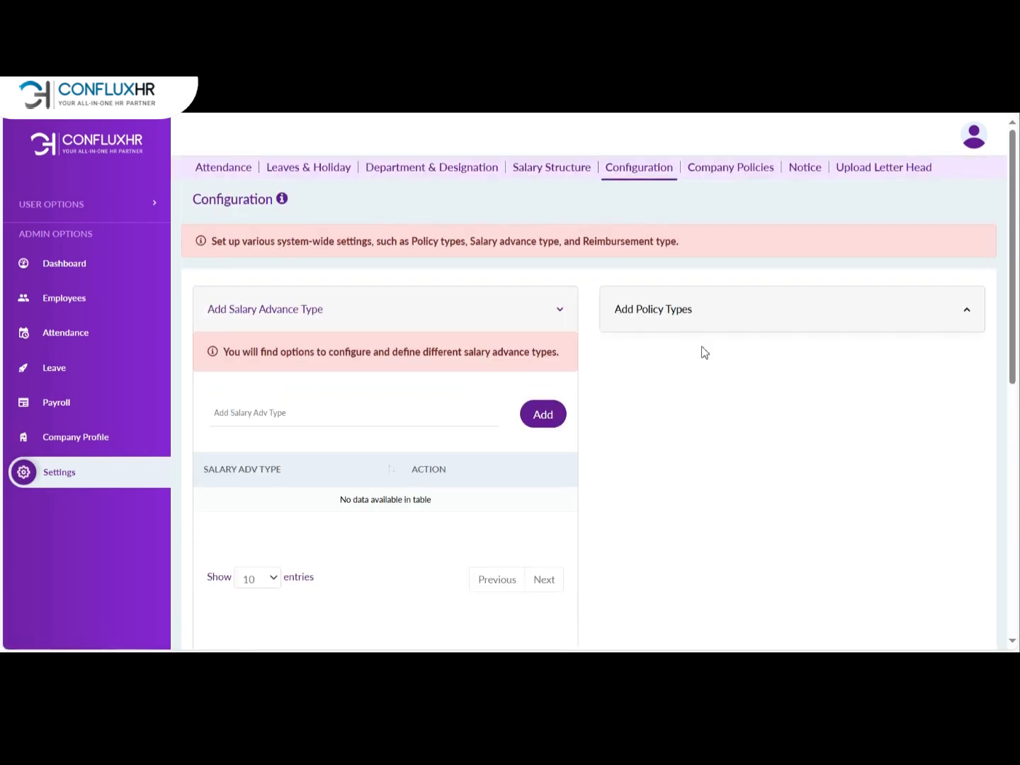
click(717, 310)
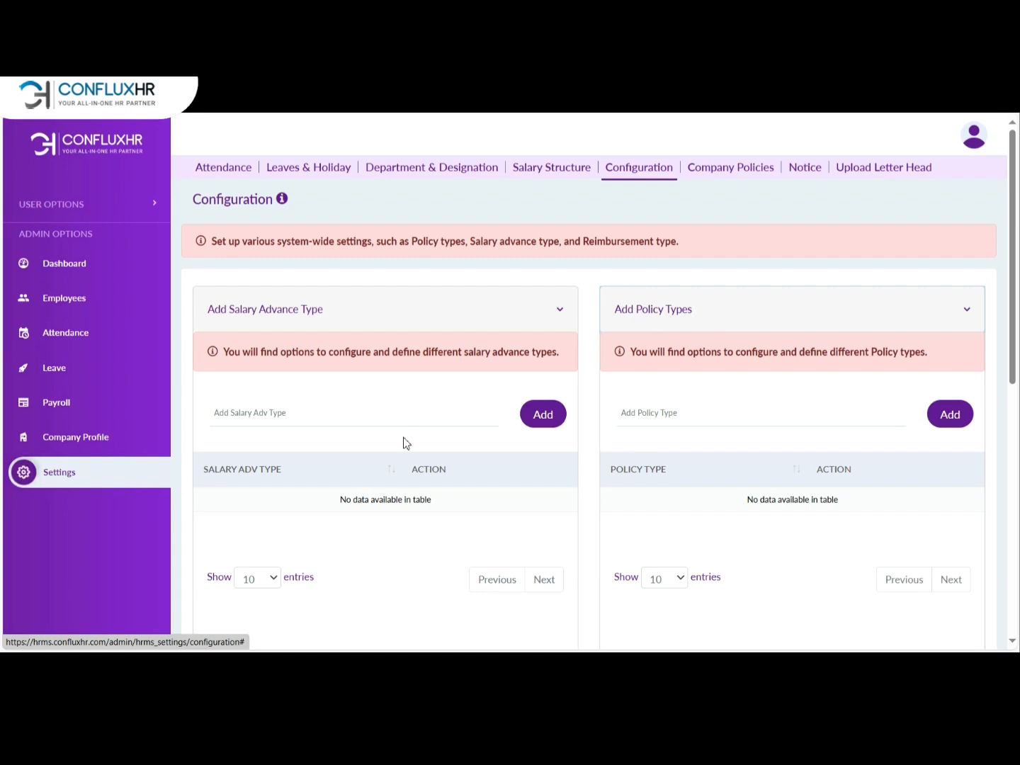
Step: Add Home Loan as a salary advance type
click(544, 418)
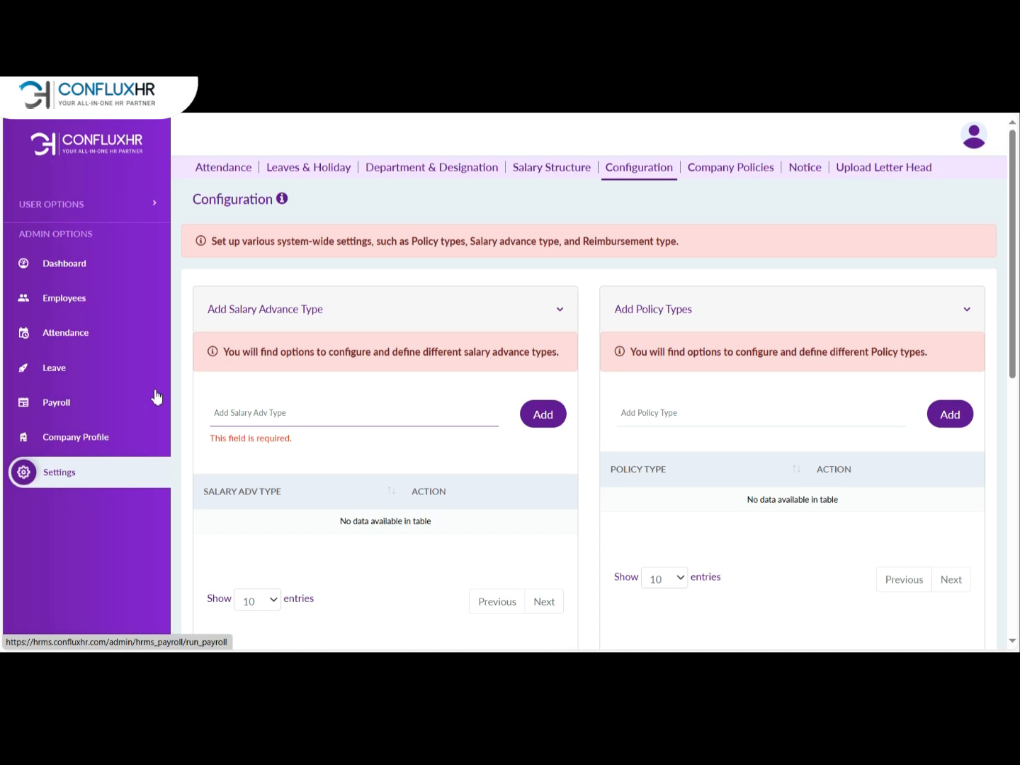
text(Hmo)
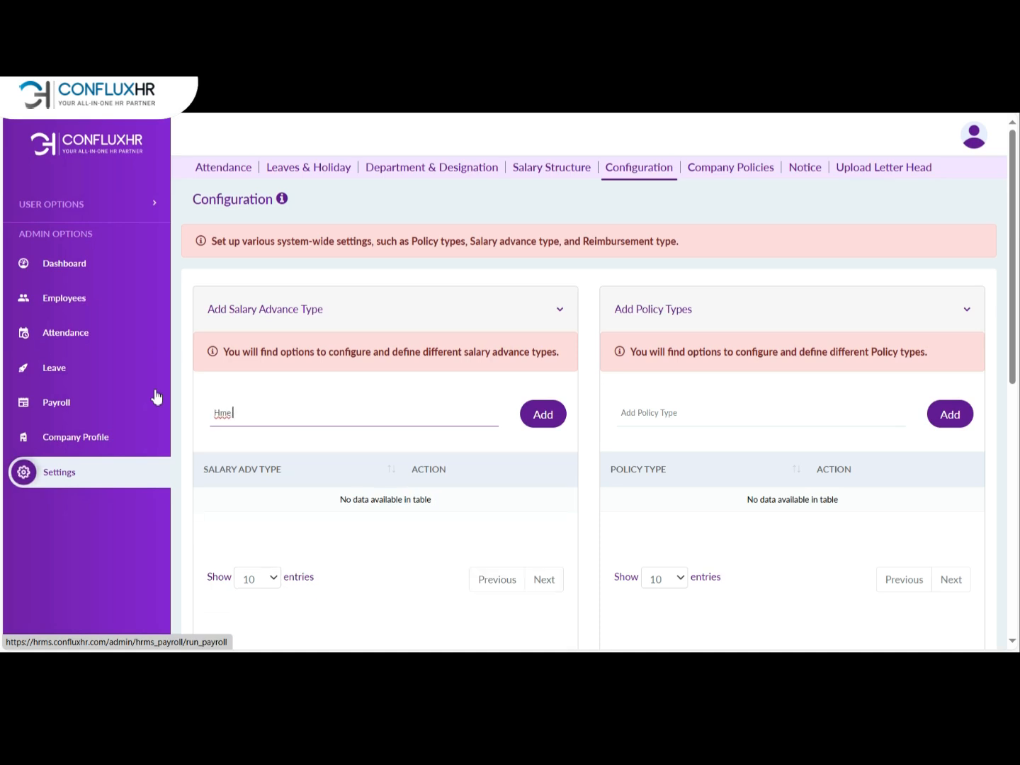
key(BackSpace)
key(BackSpace)
text(oem)
key(BackSpace)
key(BackSpace)
key(BackSpace)
text(ome Loan)
click(549, 419)
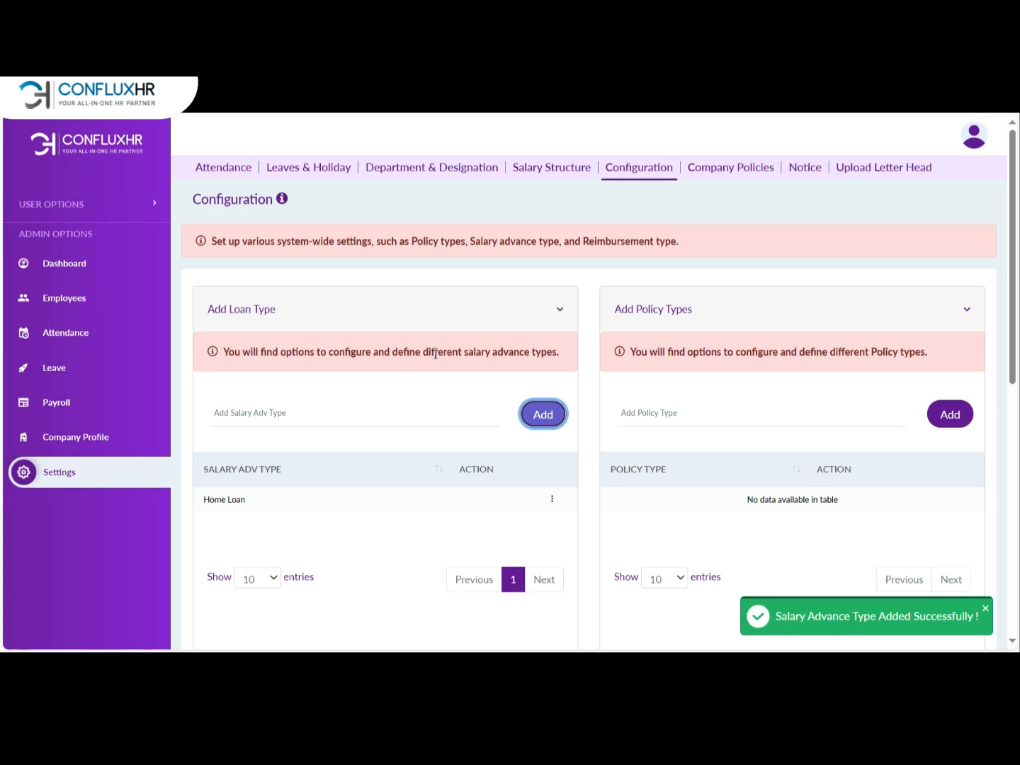
Step: Add Conveyance as a reimbursement type
scroll(435, 354, down, 3)
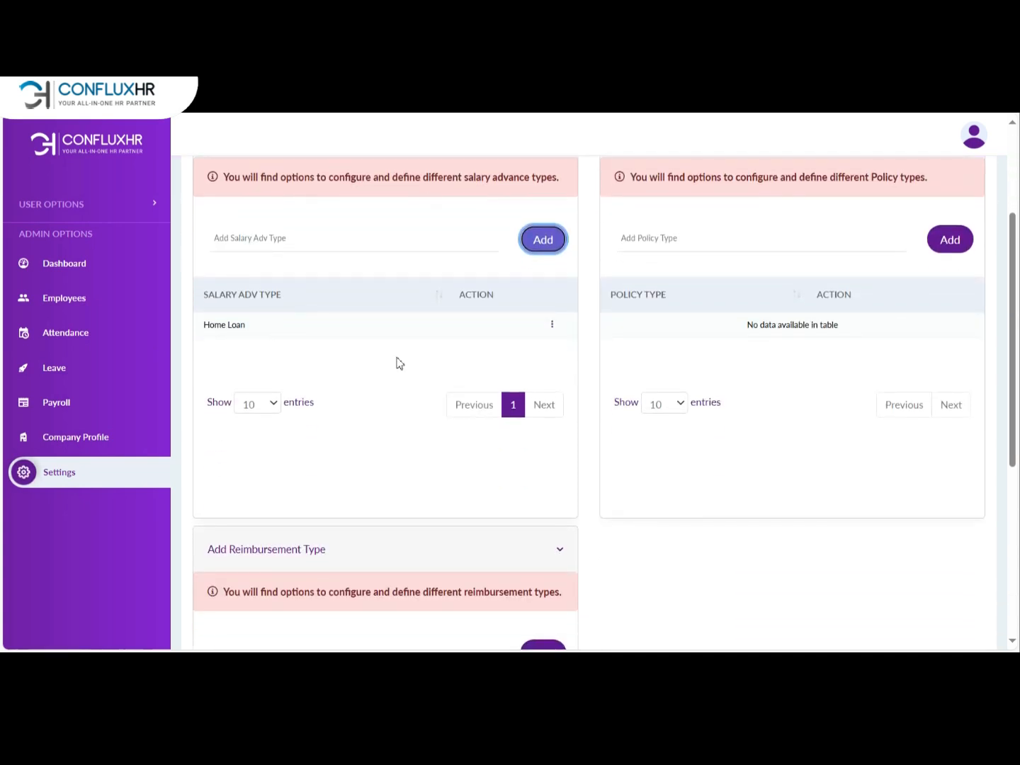
scroll(399, 363, down, 3)
scroll(517, 439, down, 1)
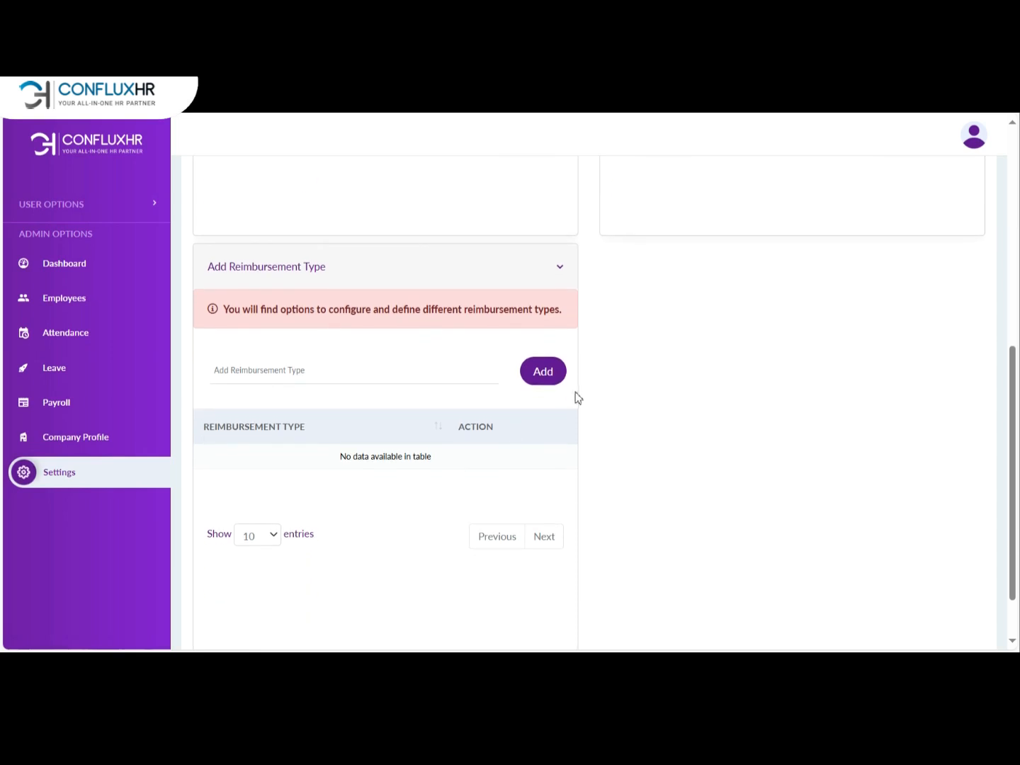
click(551, 373)
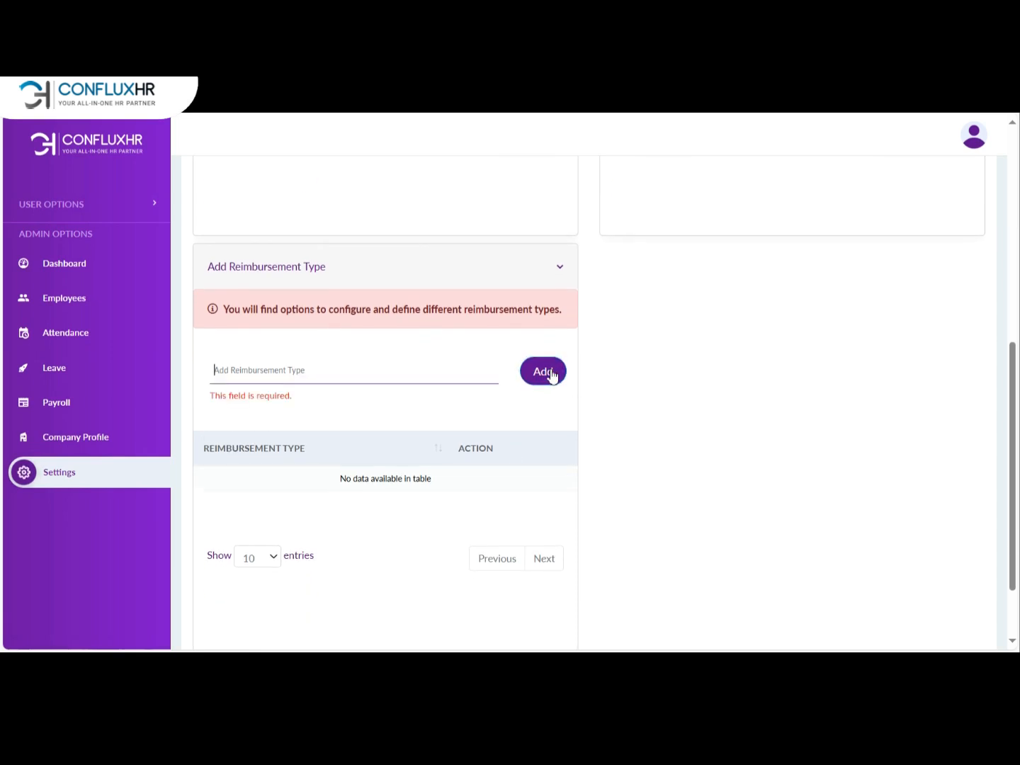
click(260, 381)
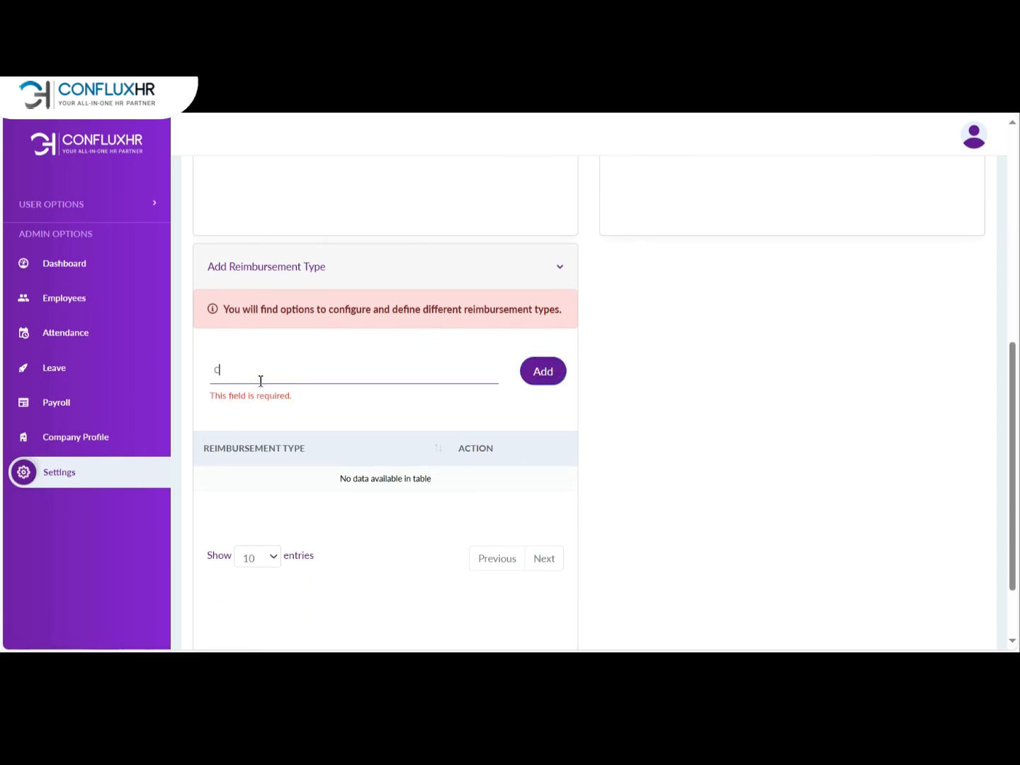
text(Conveyance)
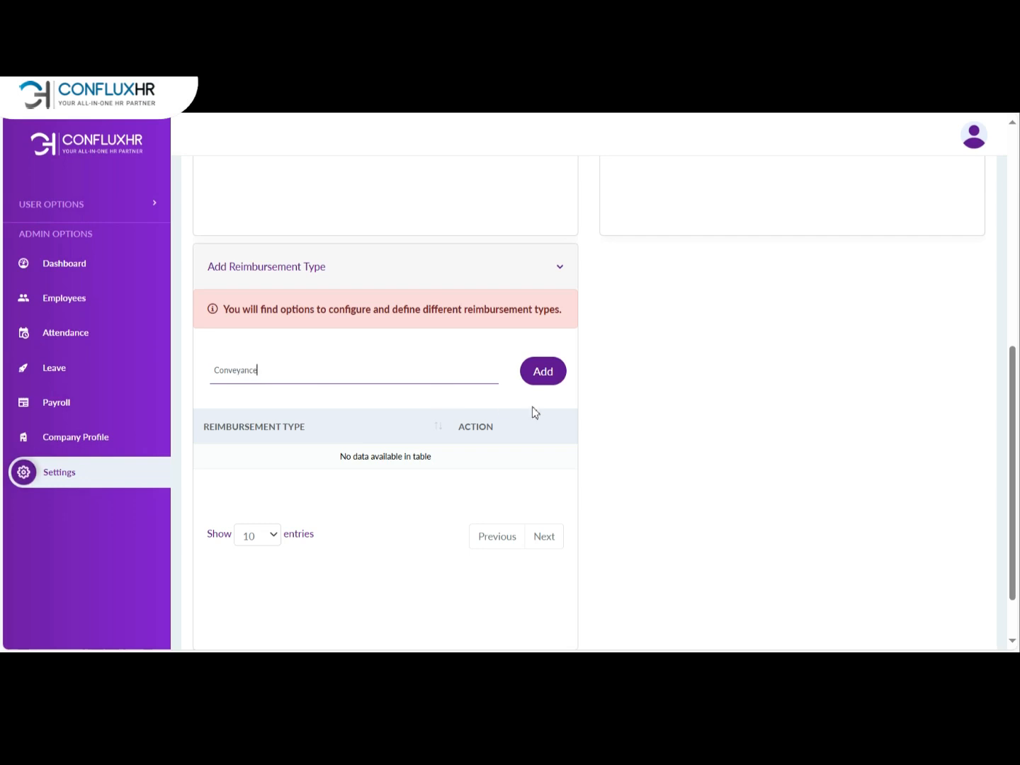
click(542, 372)
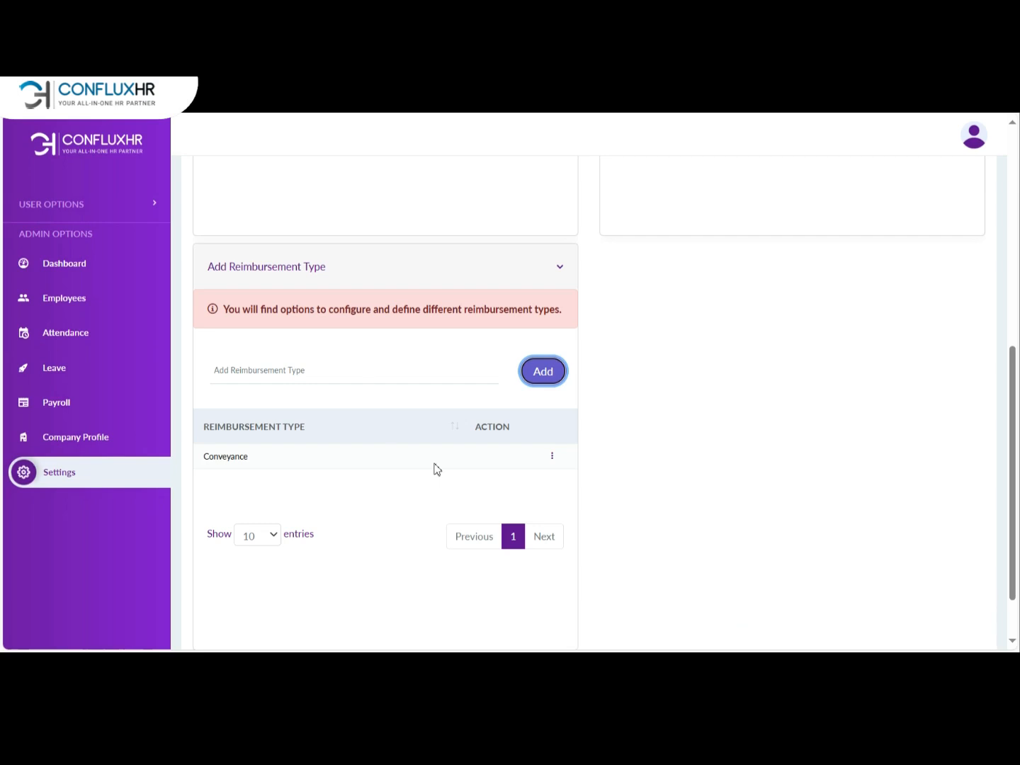
Step: Add Maternity Leave as a policy type
scroll(334, 366, up, 2)
scroll(333, 370, up, 3)
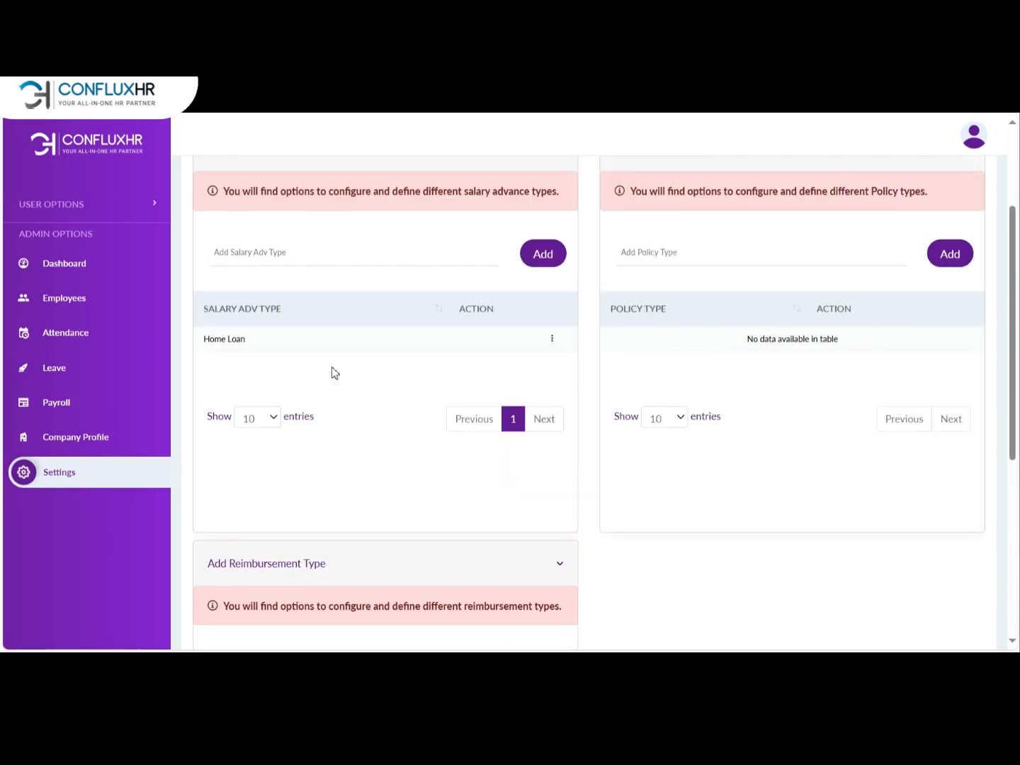
scroll(814, 254, up, 1)
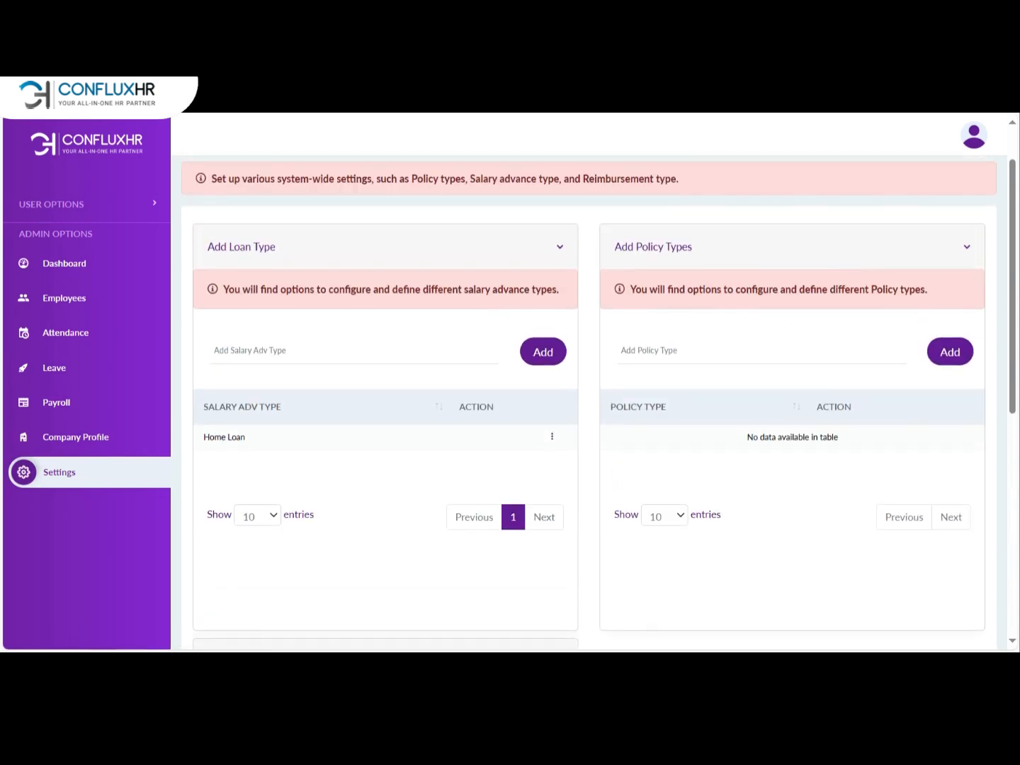
click(955, 353)
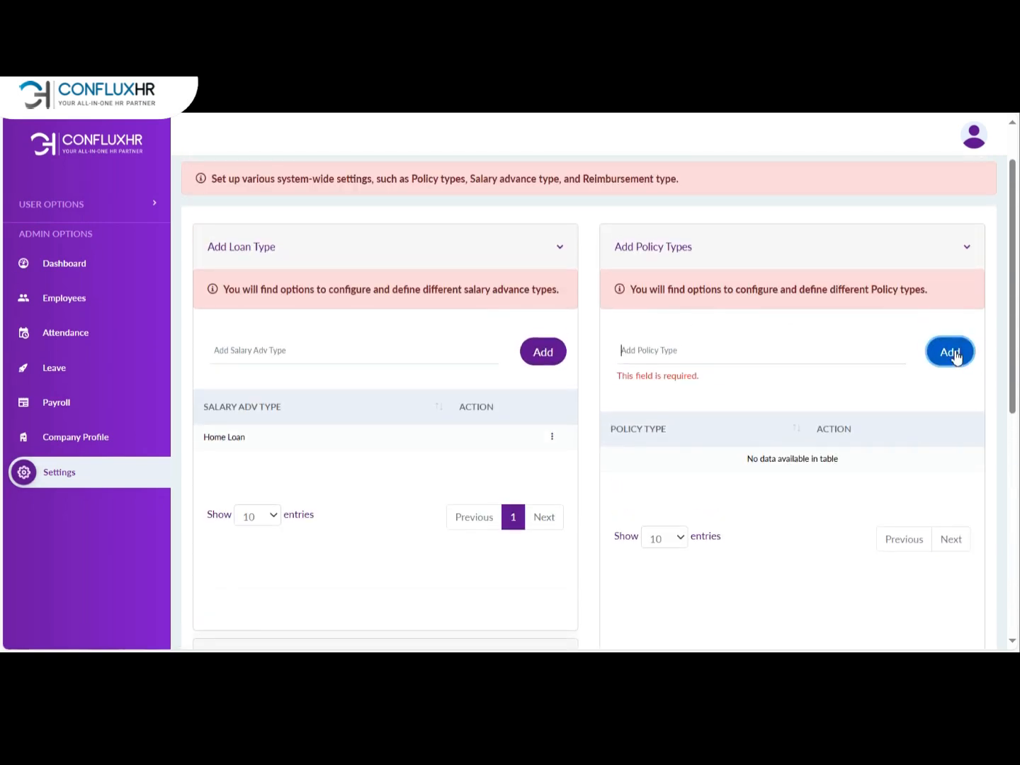
click(726, 350)
text(Ma)
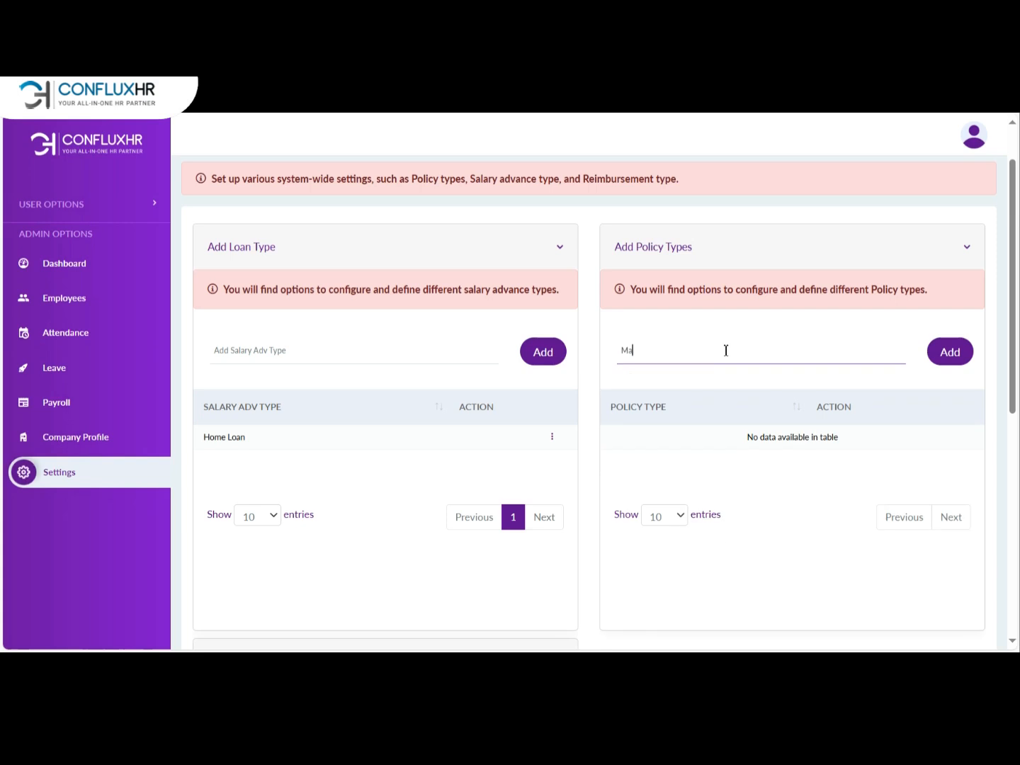
key(BackSpace)
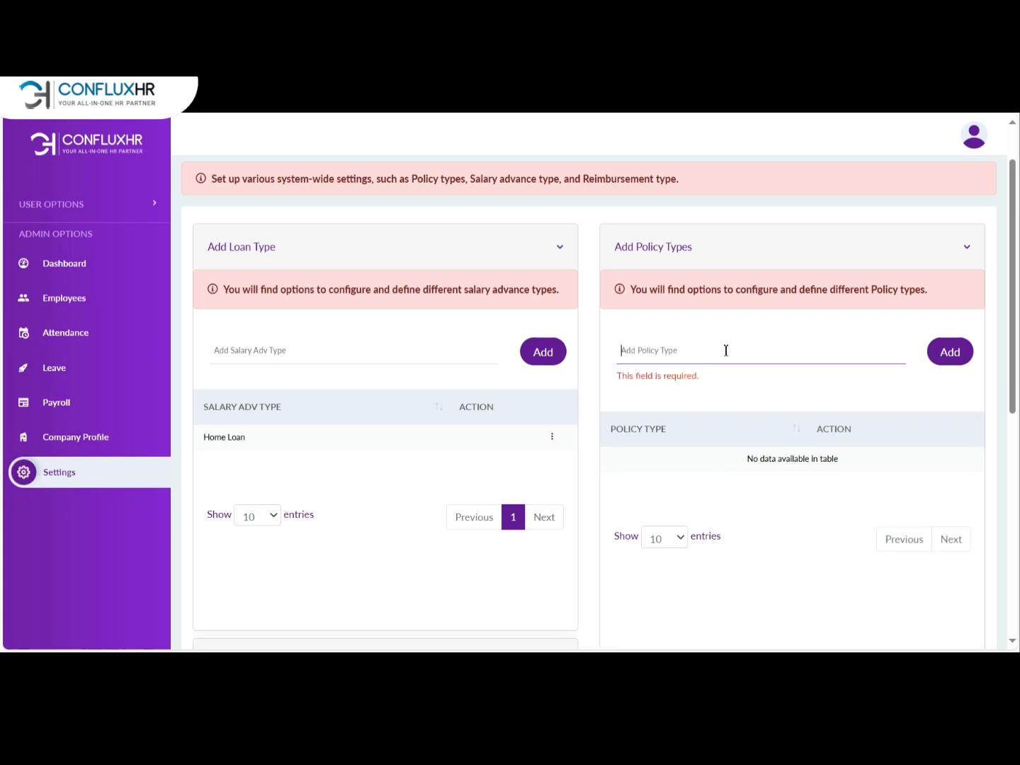
text(Maternity Leave)
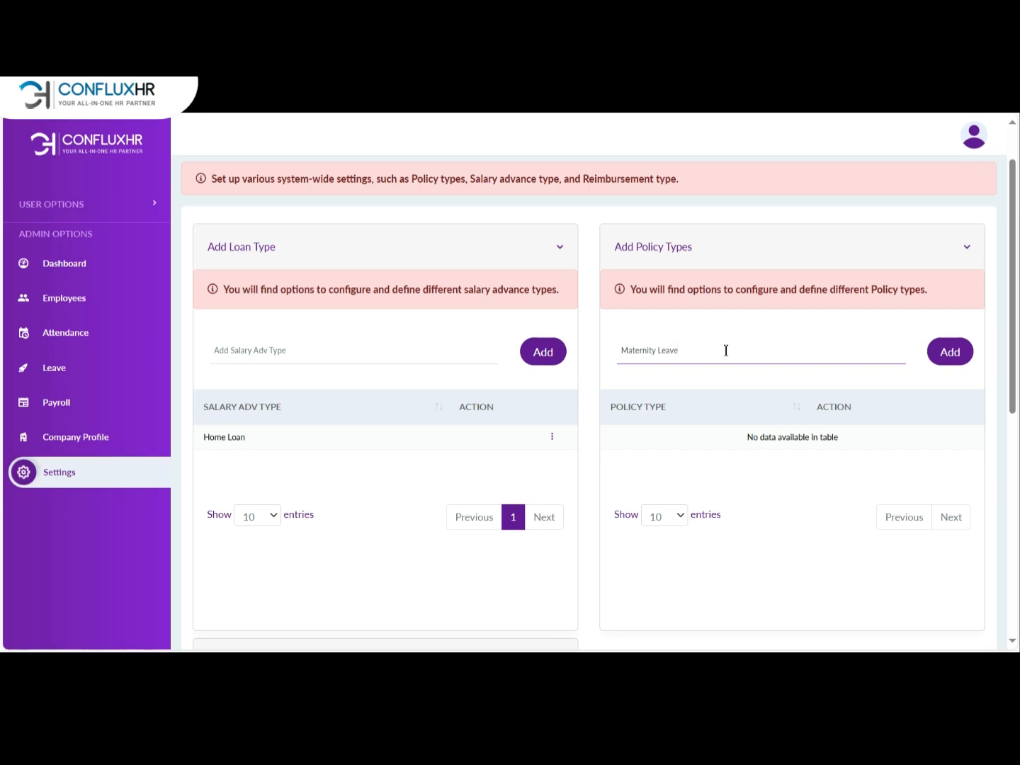
click(946, 354)
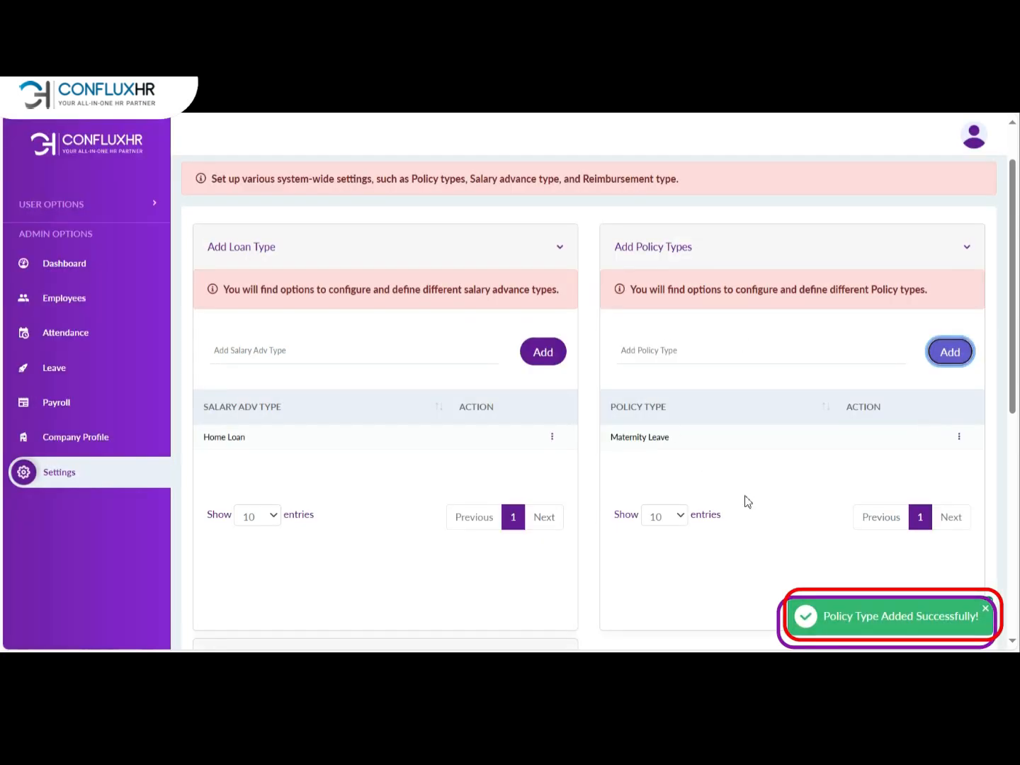
Step: Open the Company Policies settings and start a new company policy with the Maternity Leave policy type
scroll(746, 500, up, 2)
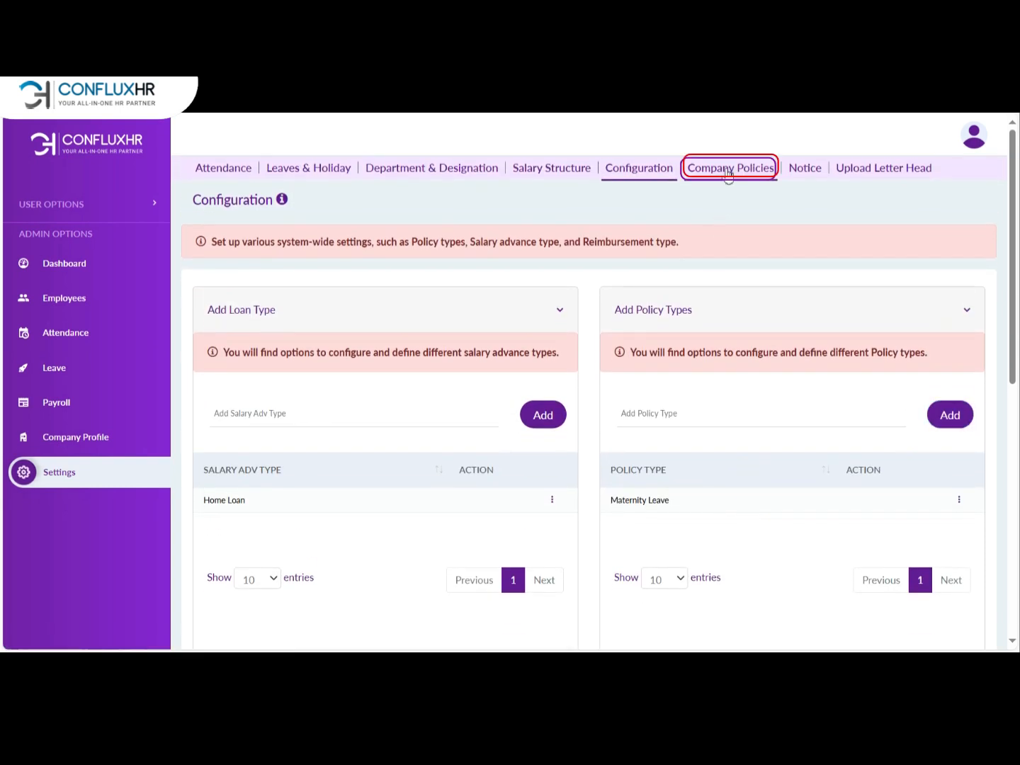
click(729, 174)
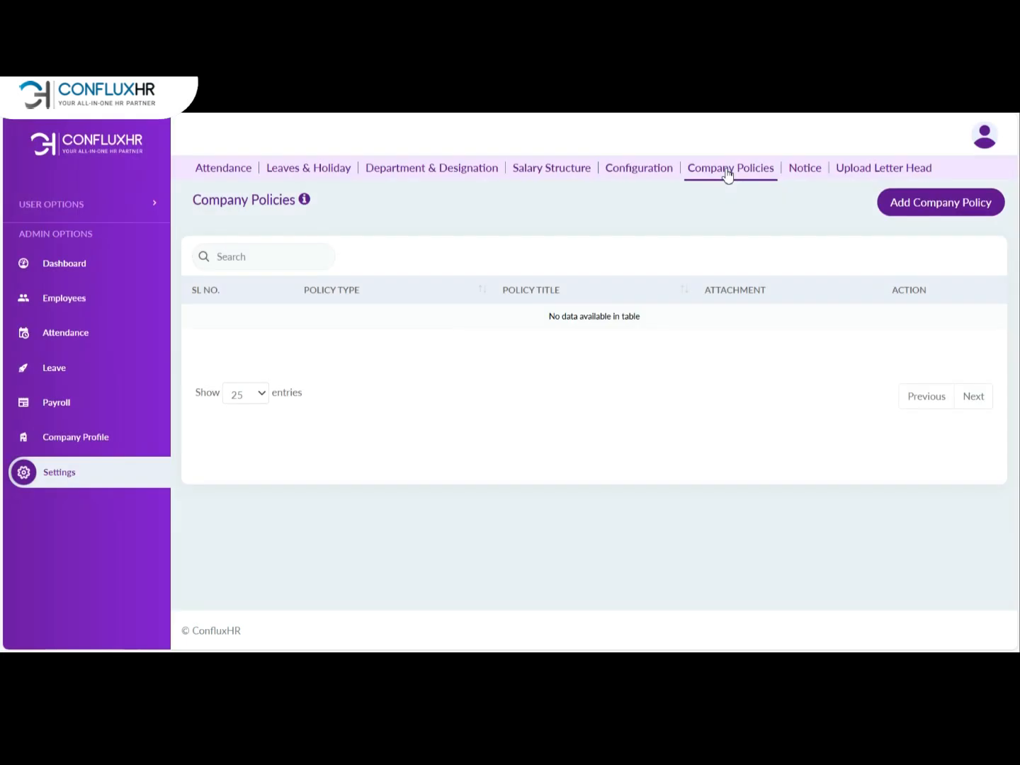
click(934, 205)
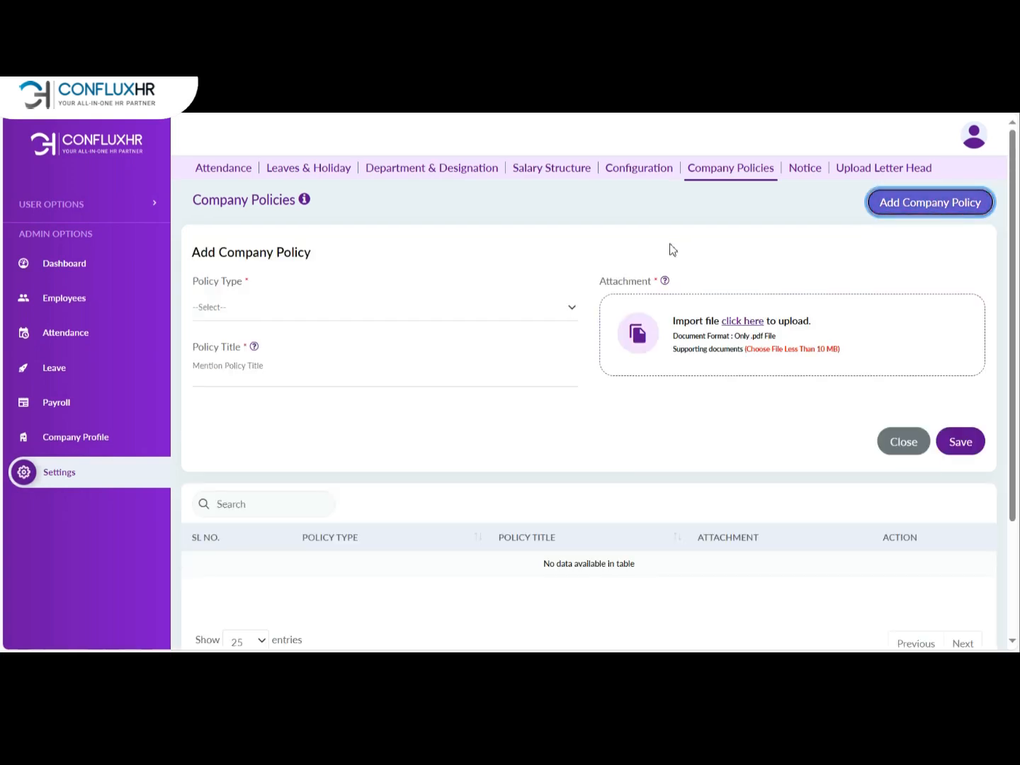
click(494, 311)
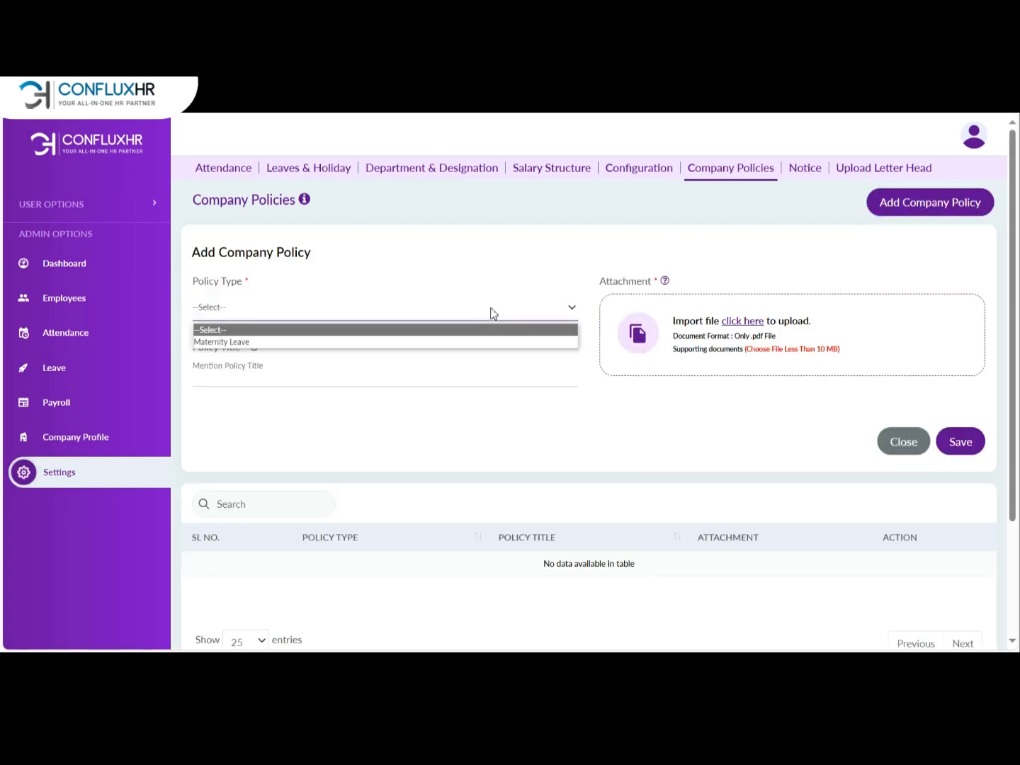
click(244, 342)
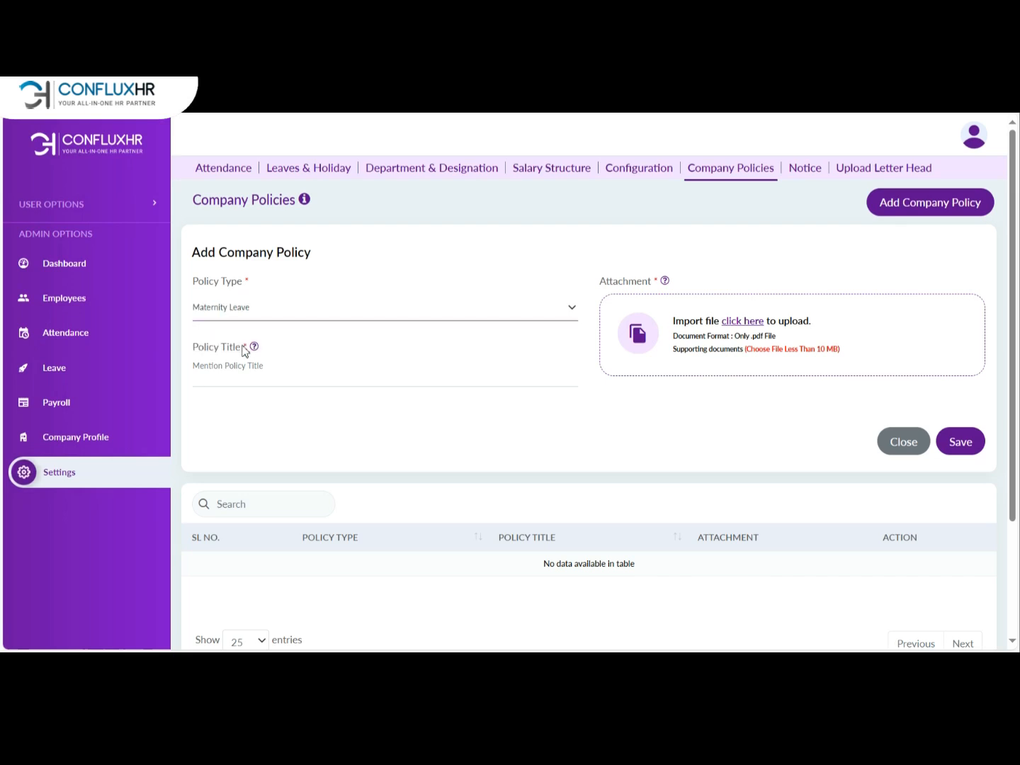
Step: Title the new company policy "Maternity Leave for confirmed employees"
click(247, 383)
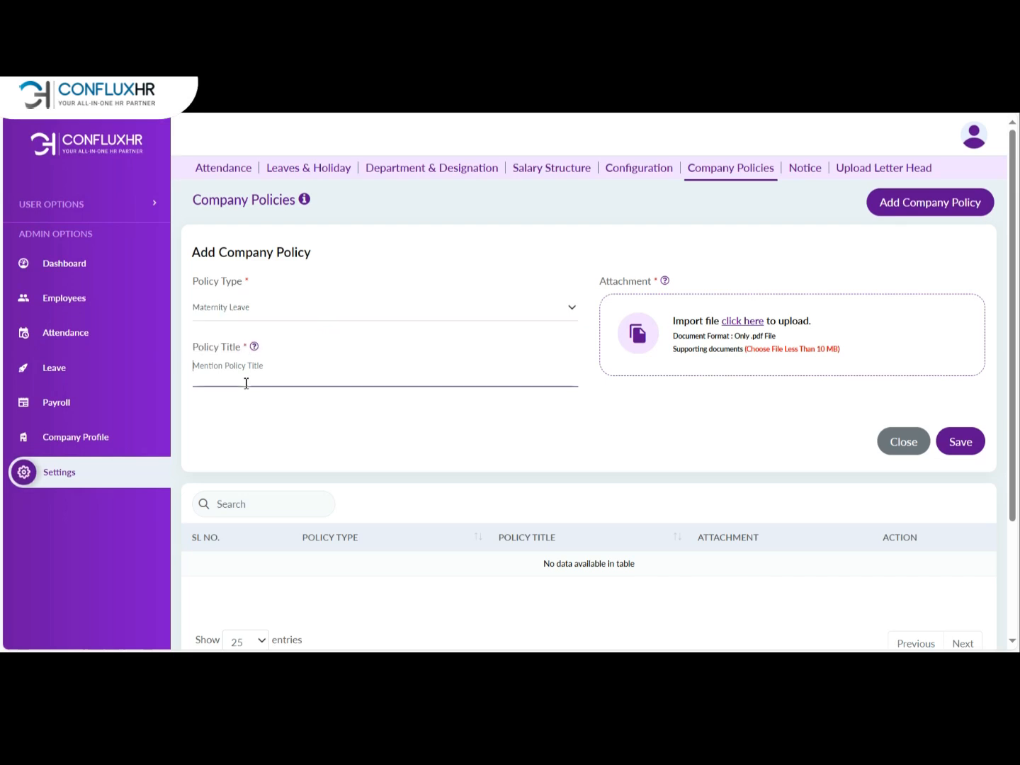
text(Maternity Leave for Women Empl)
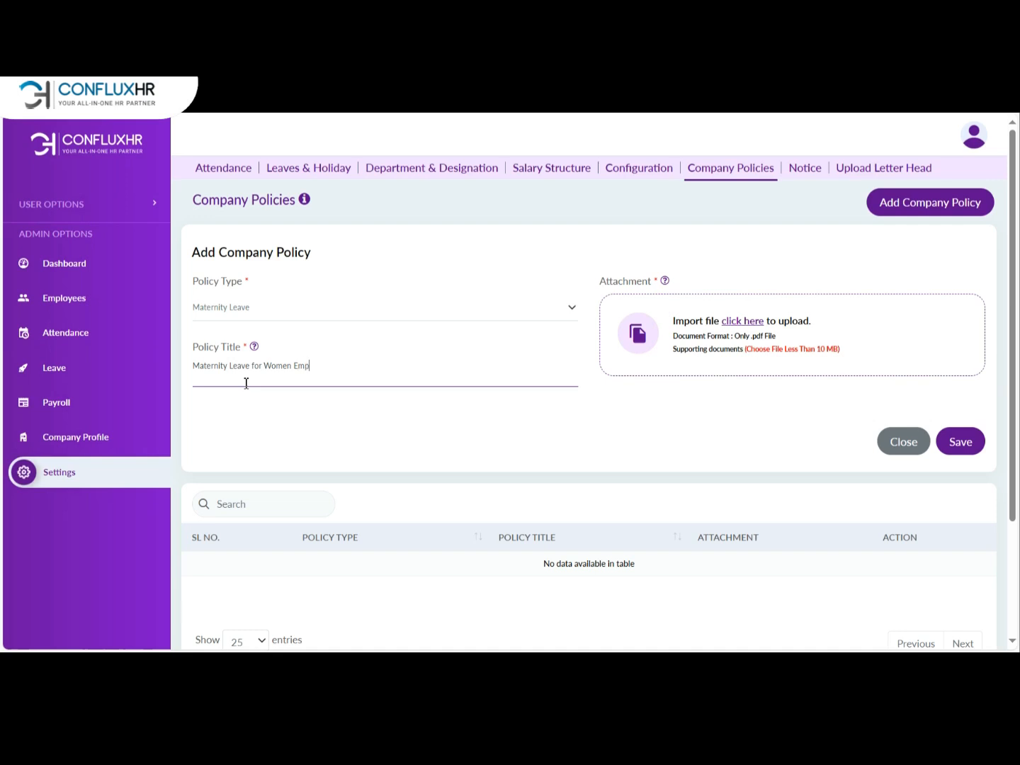
key(BackSpace)
key(BackSpace)
key(BackSpace)
key(BackSpace)
key(BackSpace)
key(BackSpace)
key(BackSpace)
key(BackSpace)
key(BackSpace)
text(r confirmed employees)
Step: Attach "Client Profile- for clients includes brands.pdf" from the Desktop to the company policy and save it
click(743, 322)
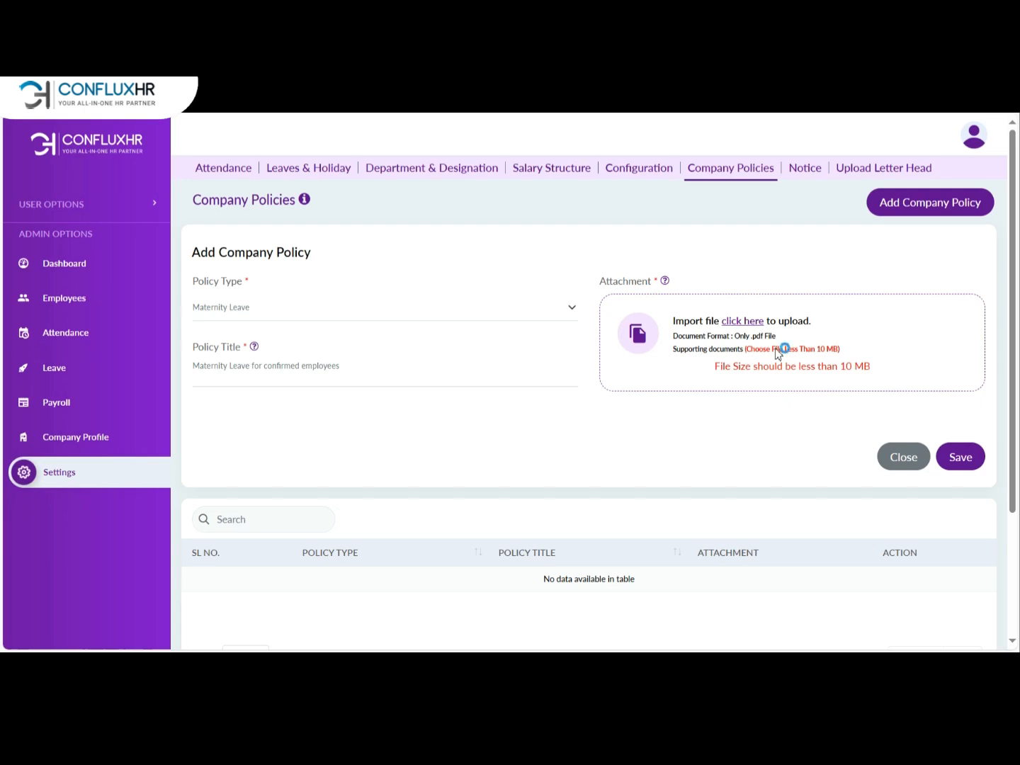
click(776, 349)
click(62, 198)
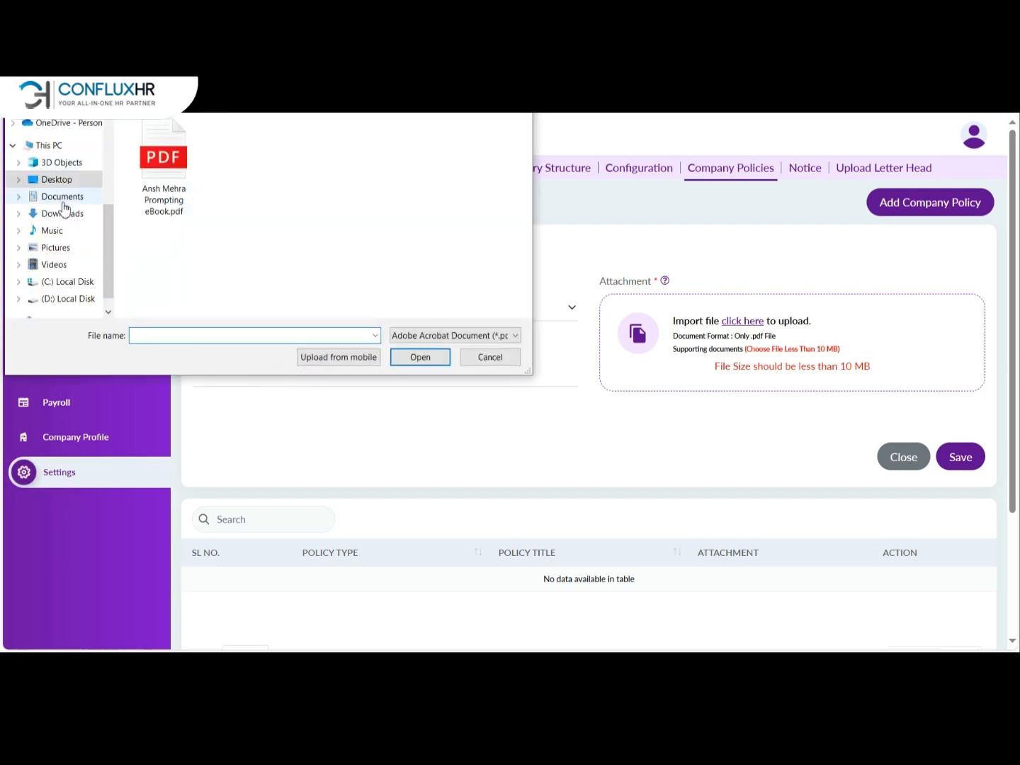
click(106, 133)
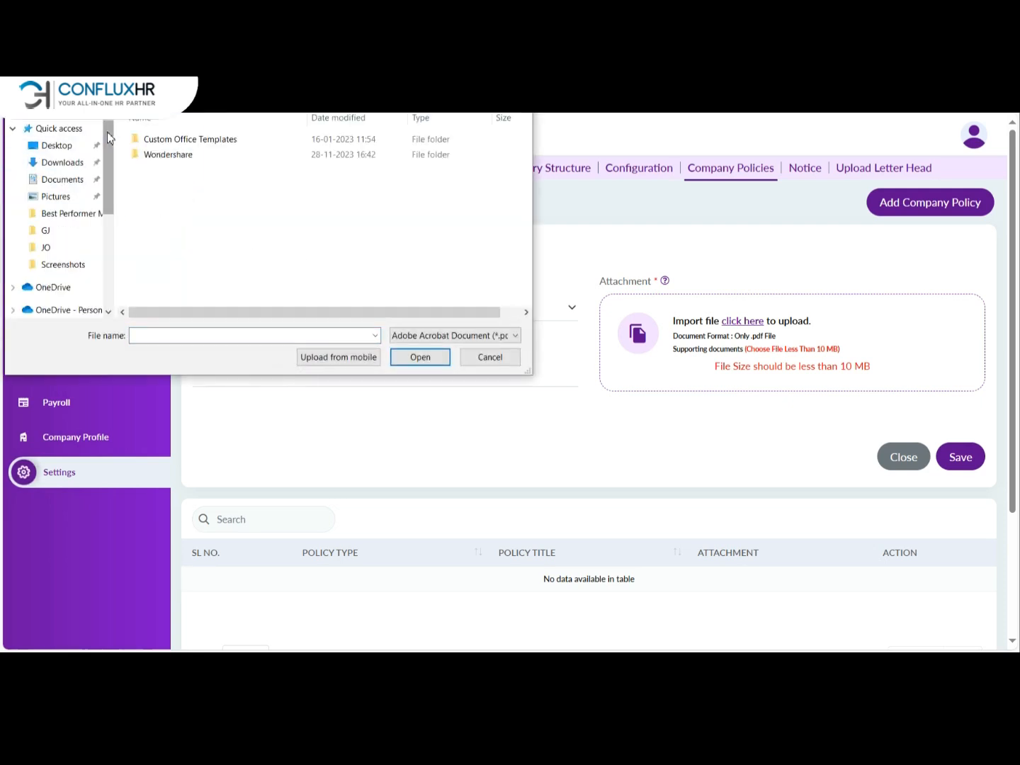
click(67, 149)
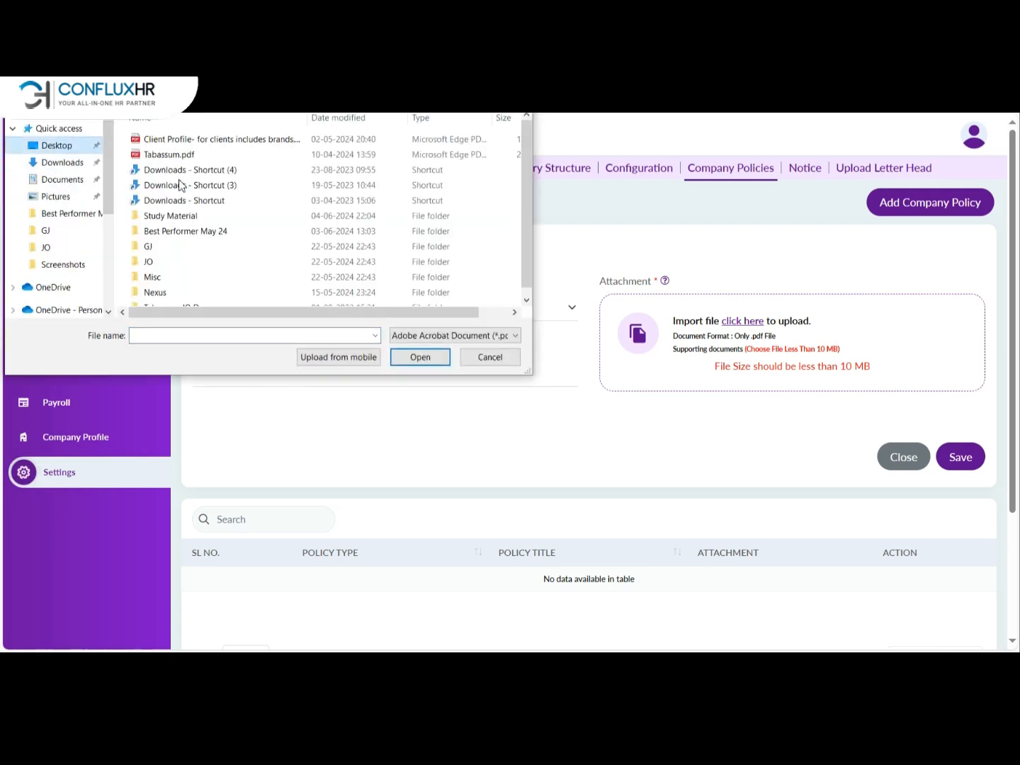
click(181, 140)
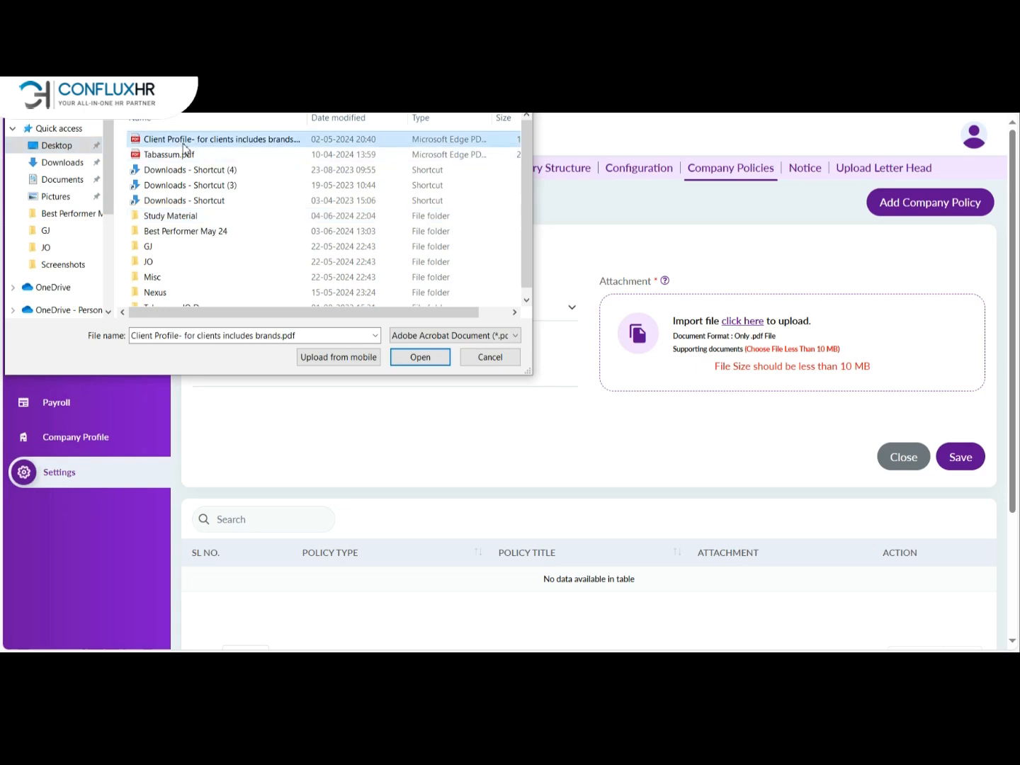
click(419, 361)
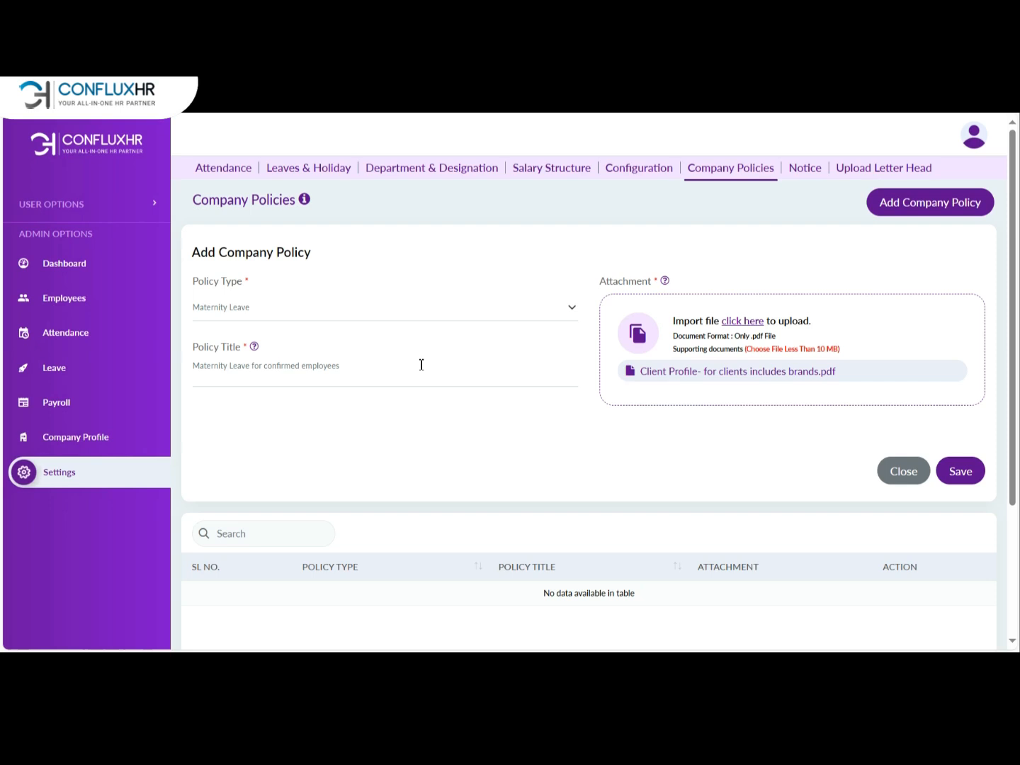
click(965, 473)
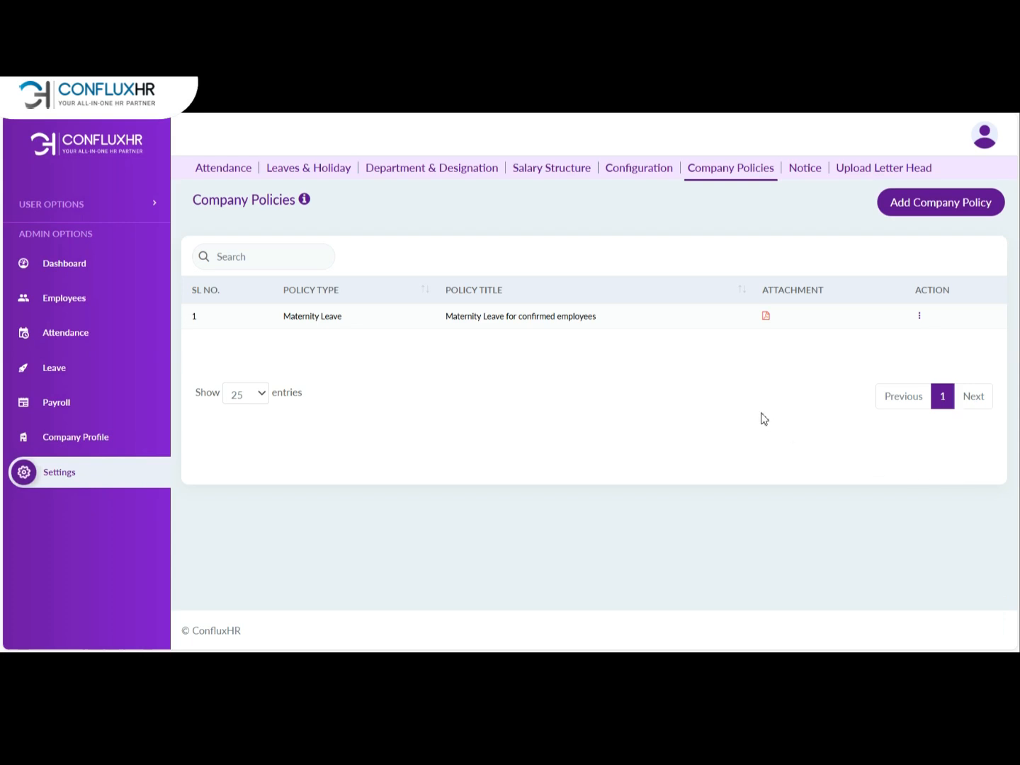
Step: Open the Notice Board settings and start a new notice addressed to All Organization
click(800, 173)
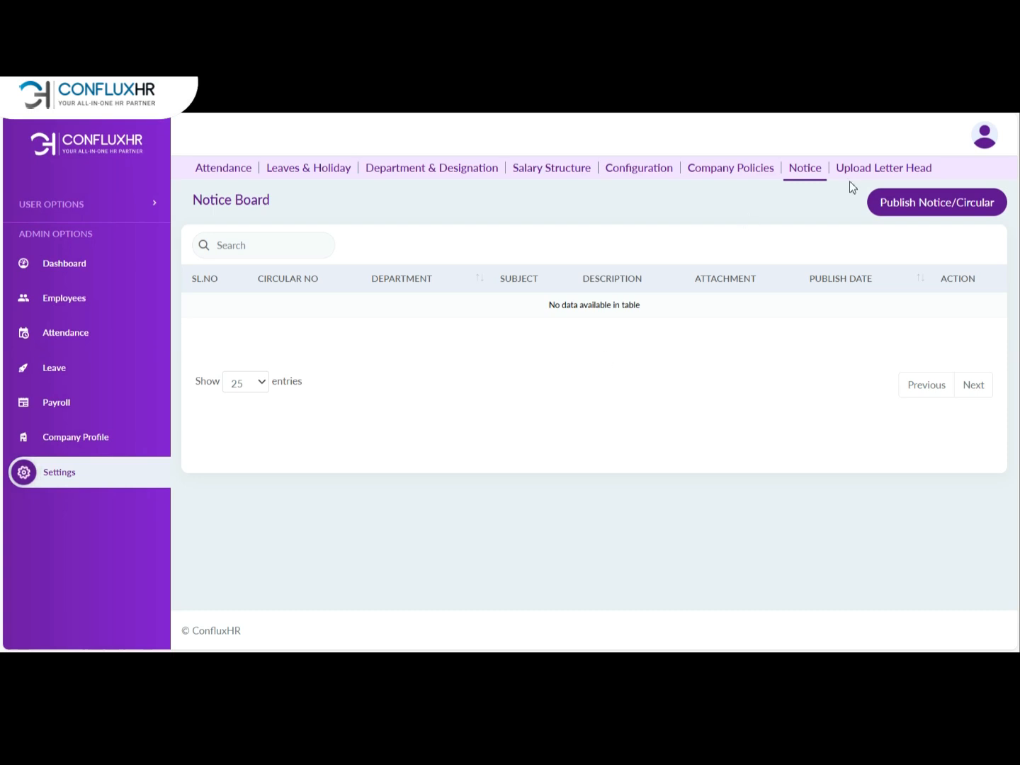
click(896, 205)
click(896, 205)
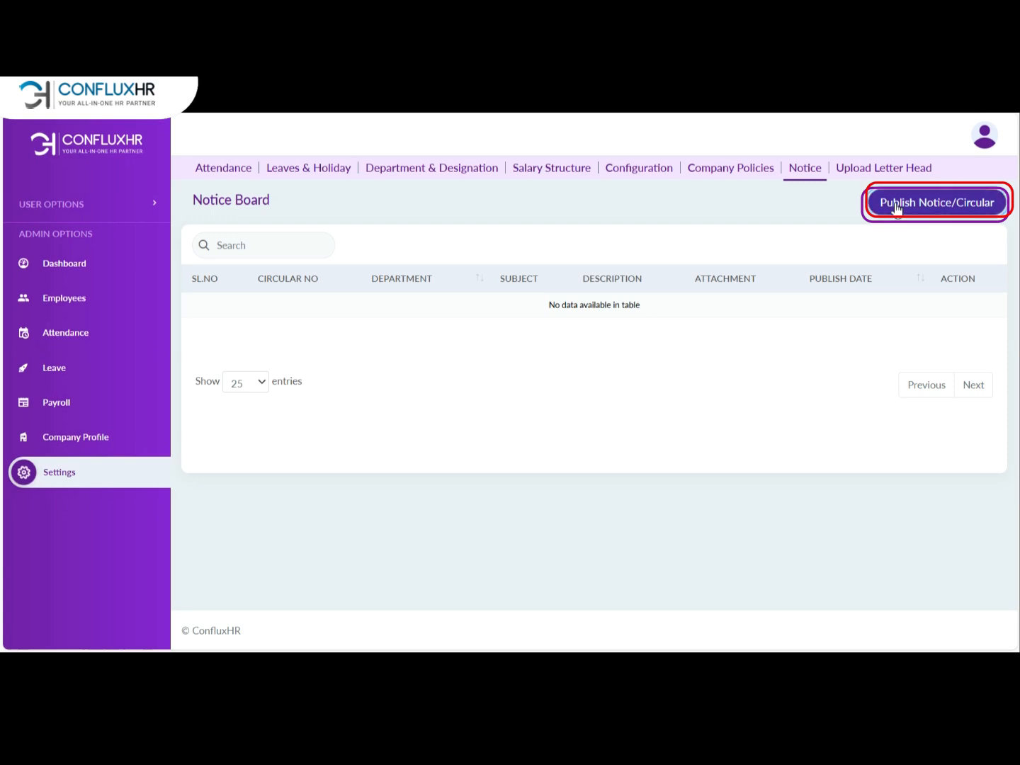
click(381, 317)
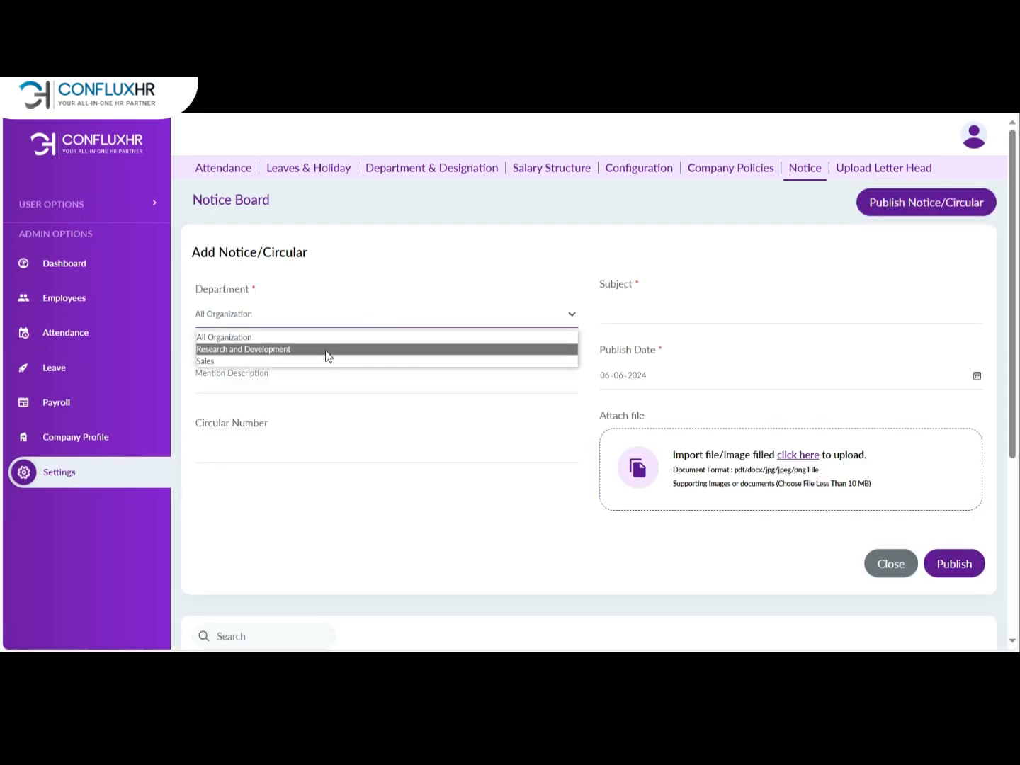
click(303, 337)
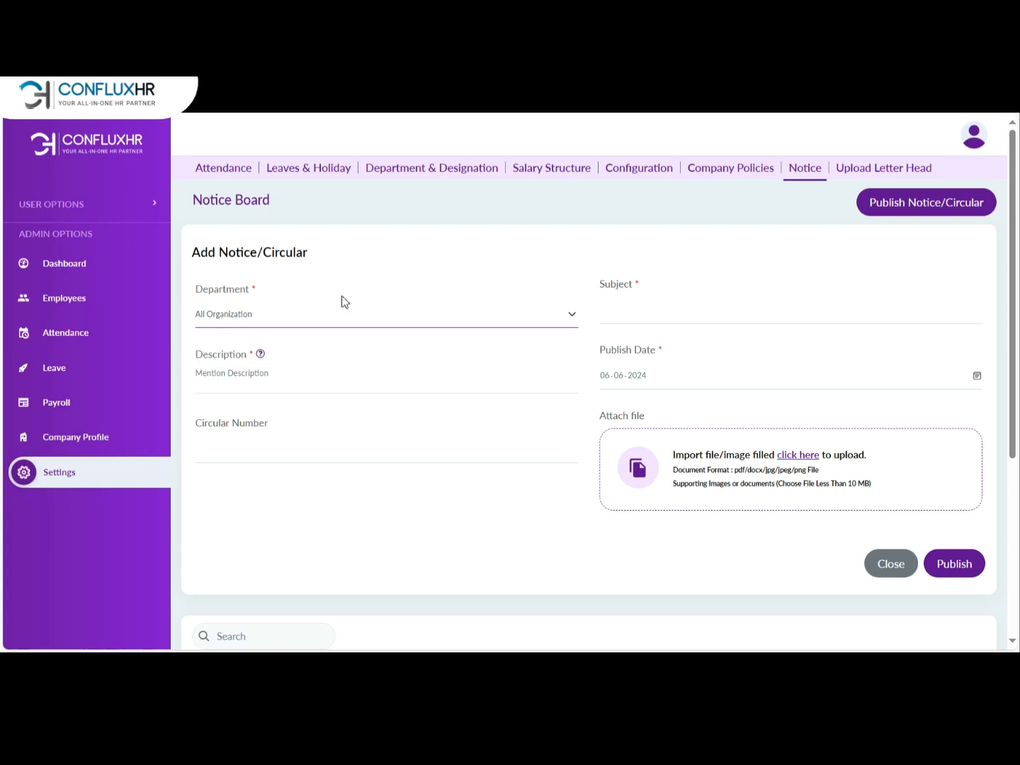
Step: Enter "Office Etiquettes" as the notice's description
click(282, 389)
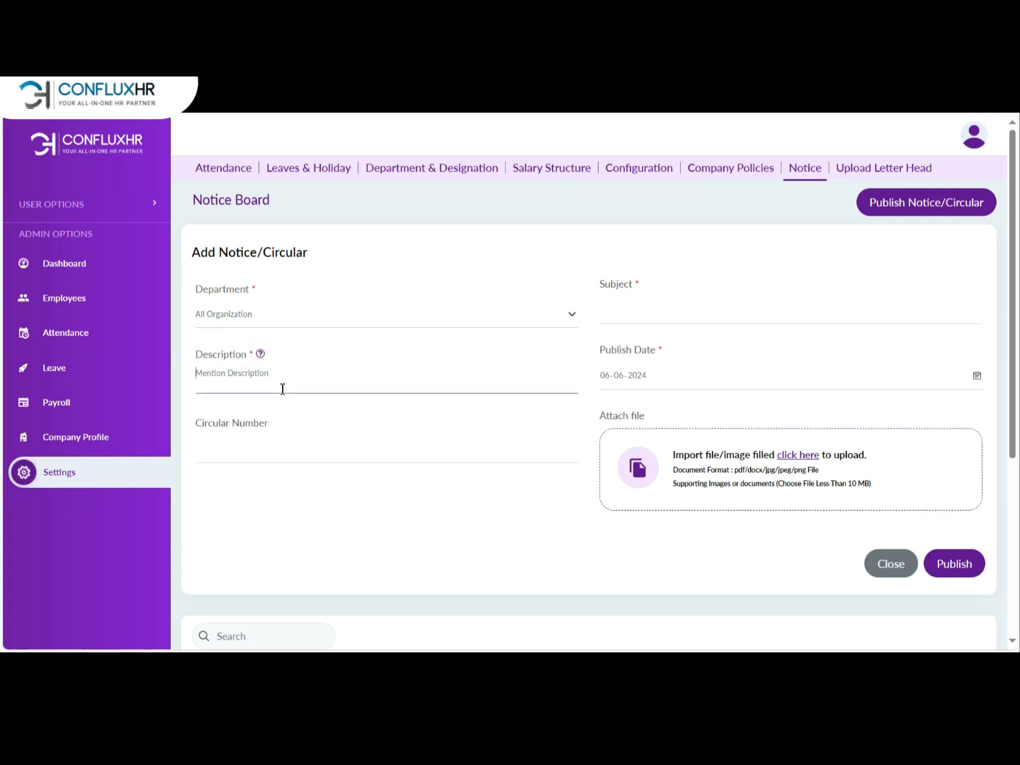
text(Offic)
text(e E)
text(tiquete)
text(e)
text(te)
Step: Set the notice's circular number to 00010
click(287, 437)
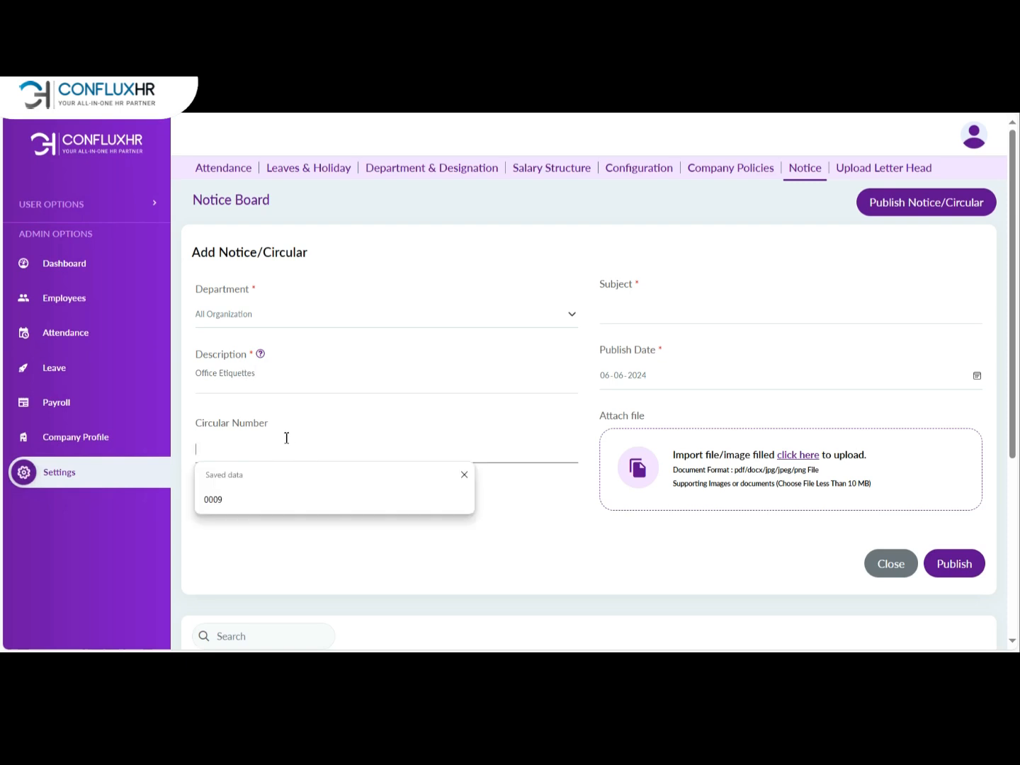
click(243, 508)
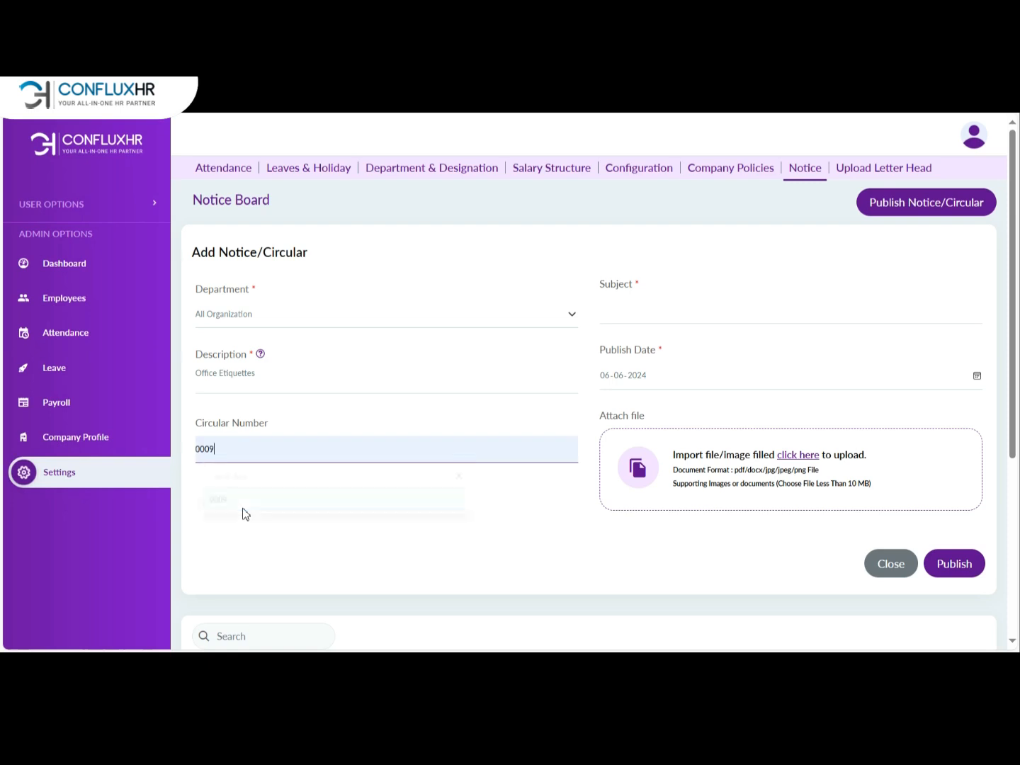
key(BackSpace)
text(10)
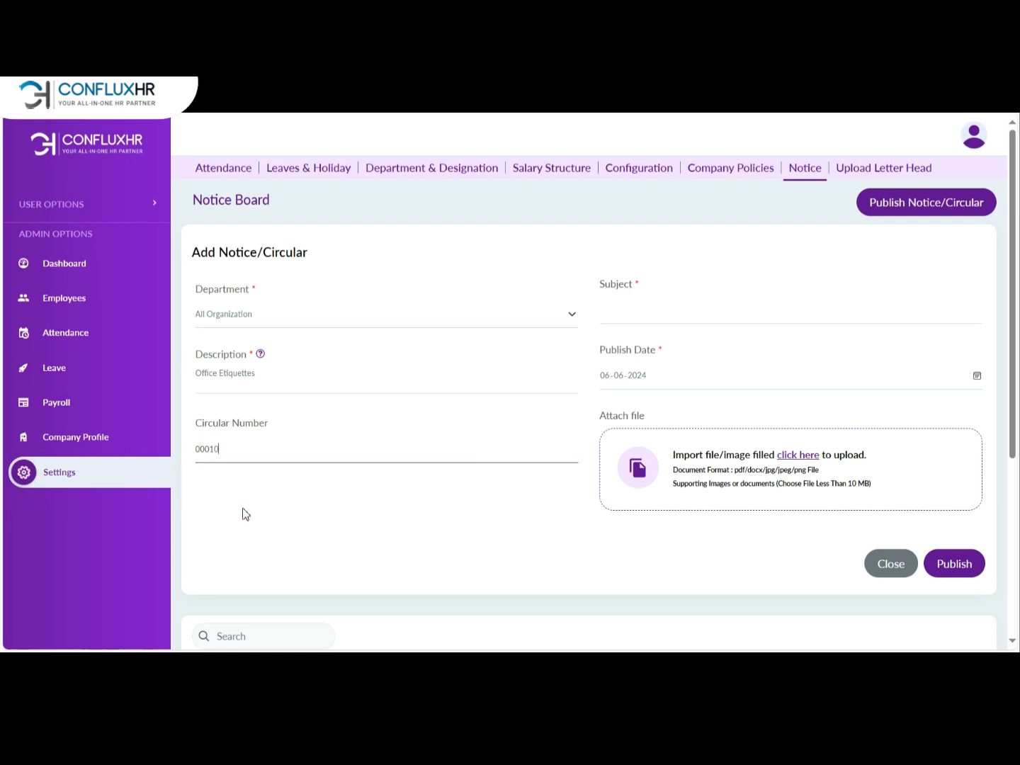
Step: Set the notice's subject to "Office Rules and Regulations" and its publish date to 11-06-2024
click(659, 305)
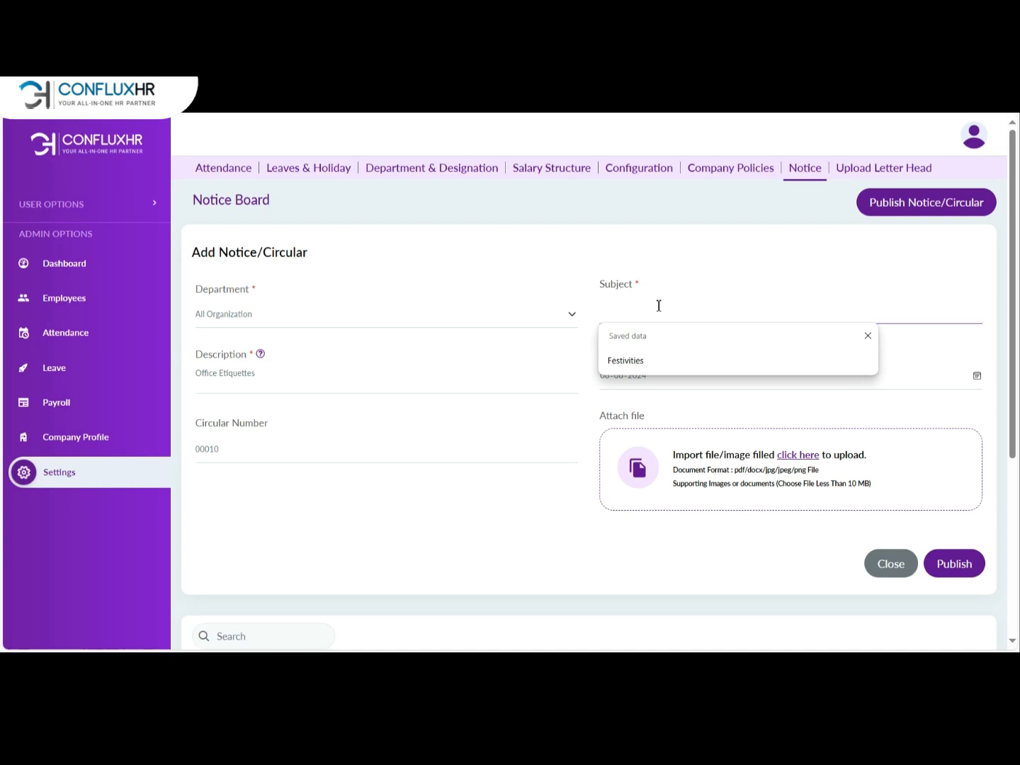
text(Office )
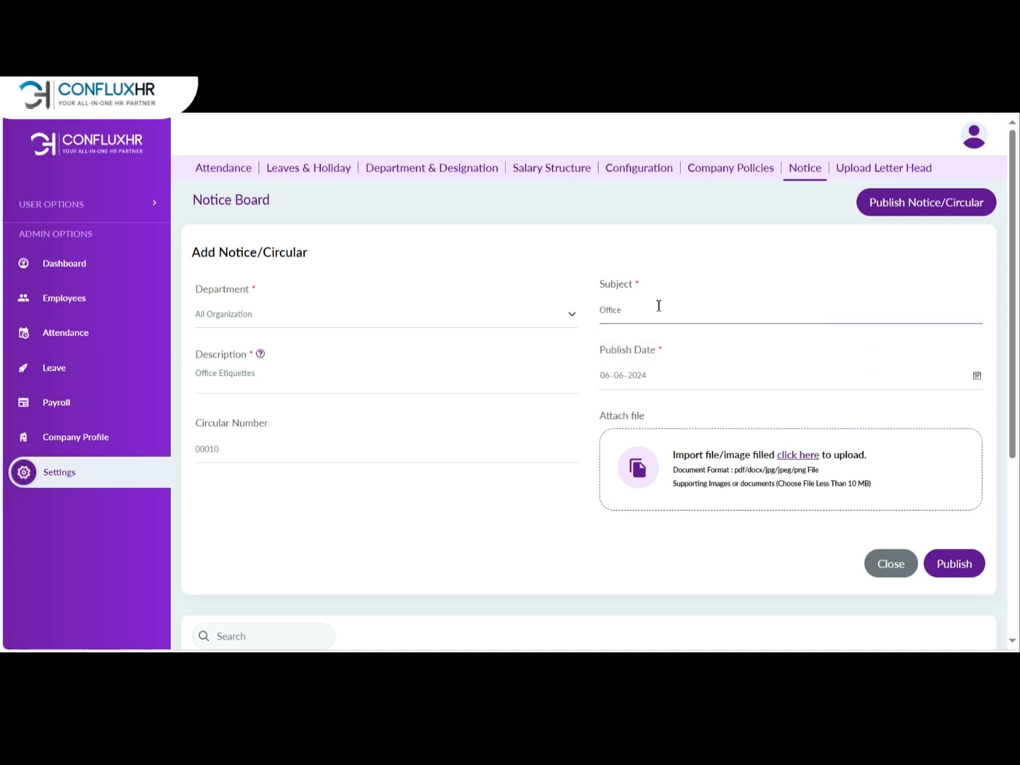
text(Rules)
text(and Regulations)
click(732, 387)
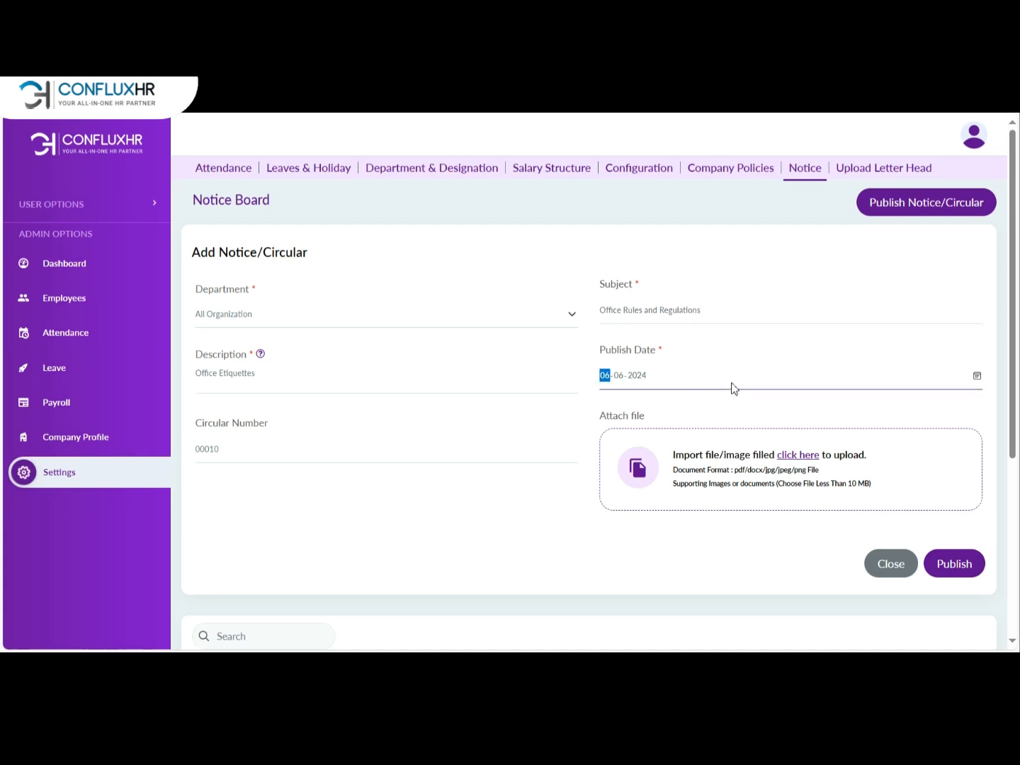
click(977, 376)
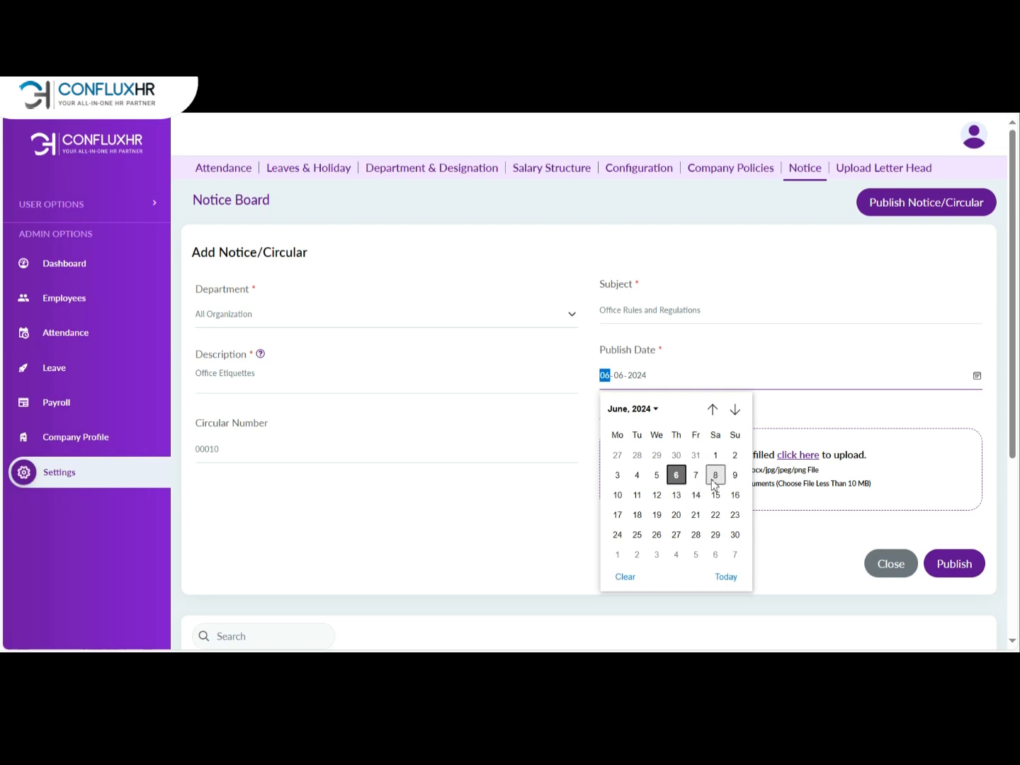
click(637, 496)
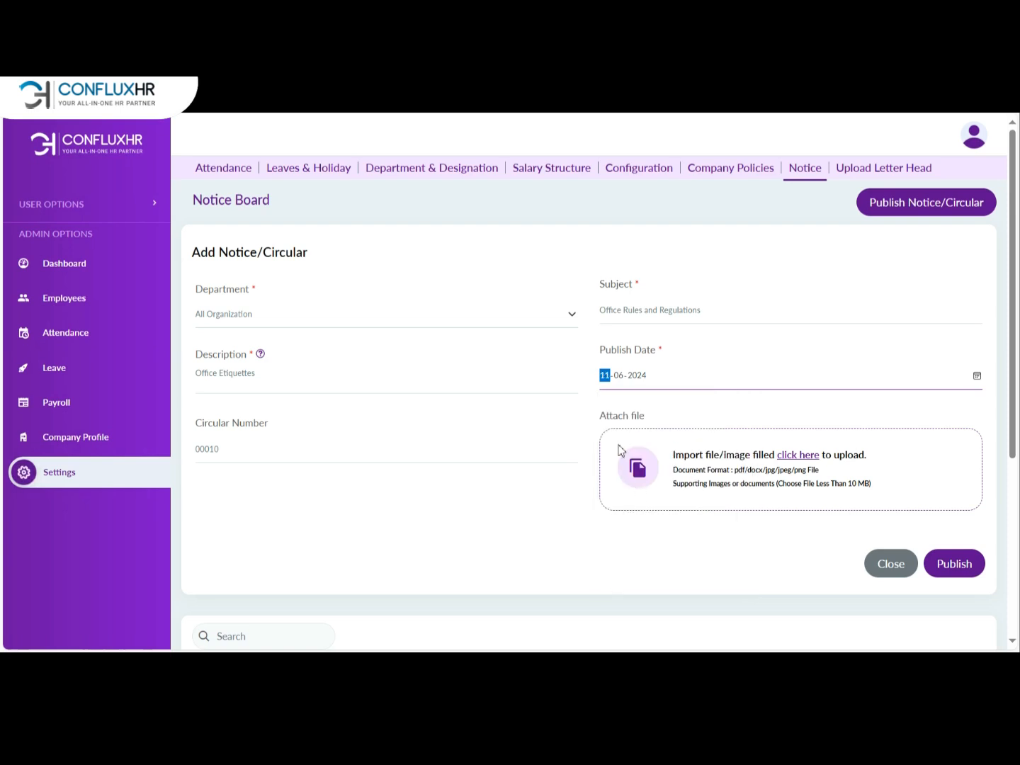
Step: Attach "JO PR_24.5.24.docx" from the Desktop to the notice and publish it
scroll(722, 358, down, 2)
click(785, 339)
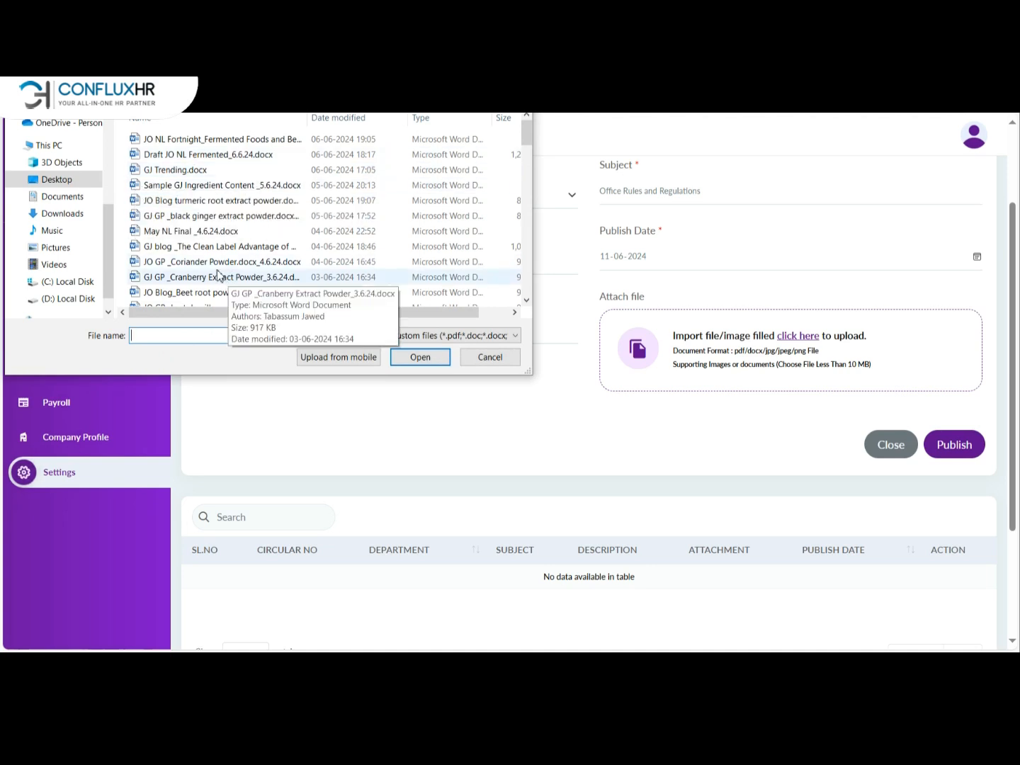
scroll(212, 169, down, 1)
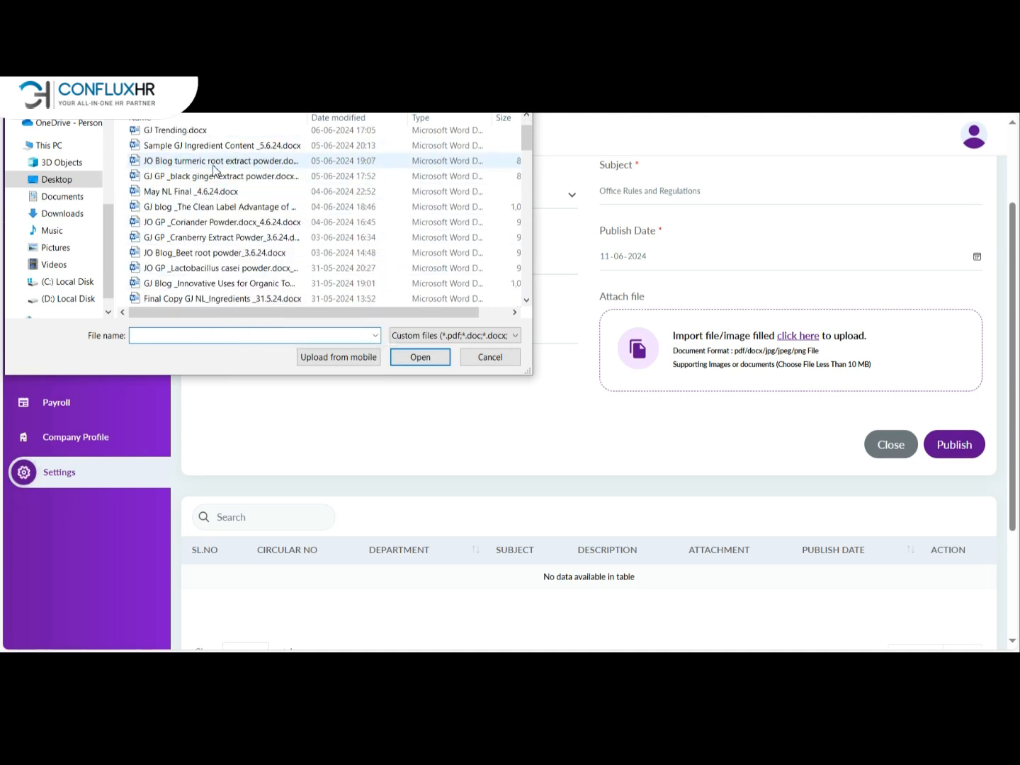
scroll(217, 259, down, 3)
scroll(217, 258, down, 3)
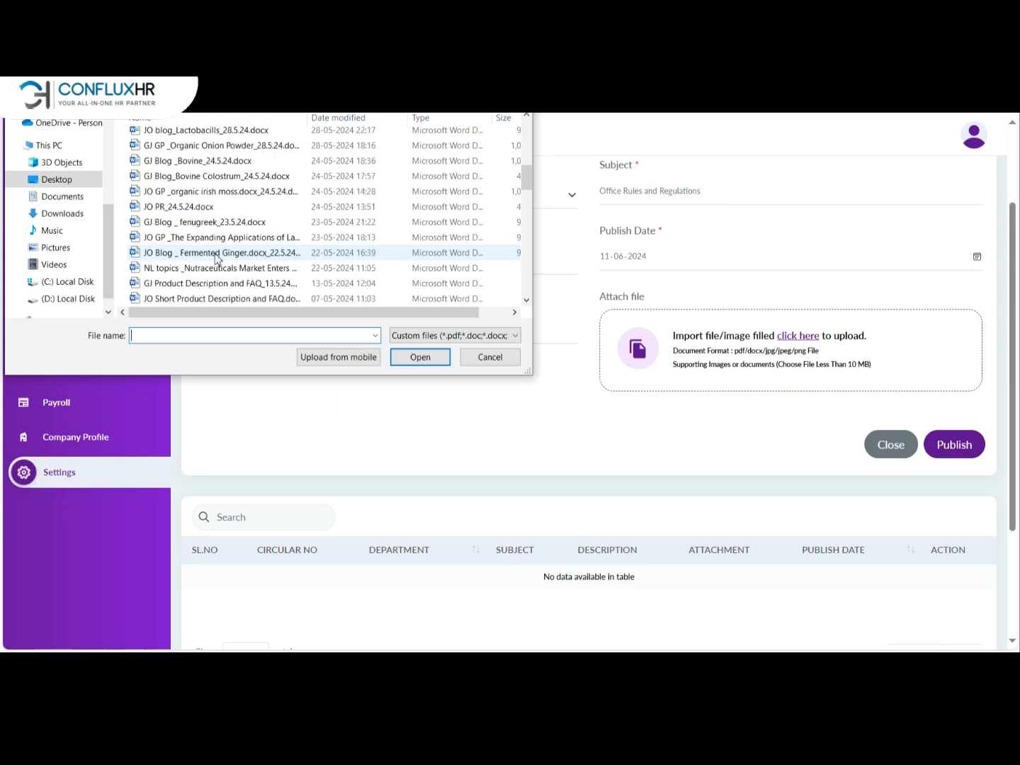
click(170, 206)
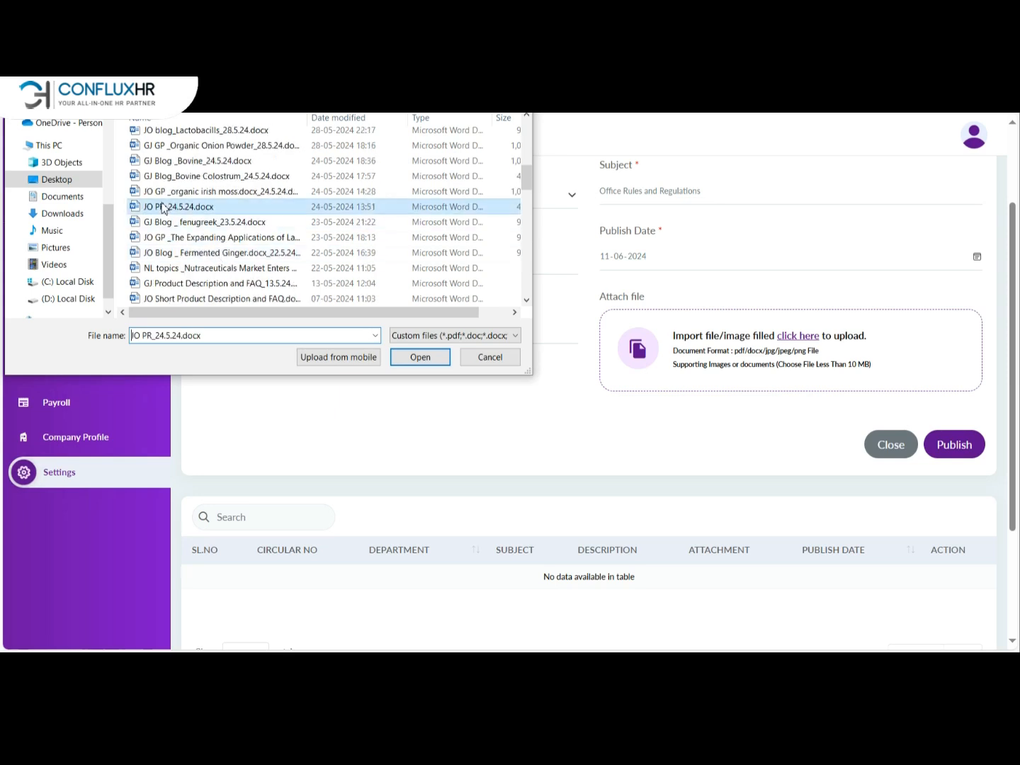
click(420, 357)
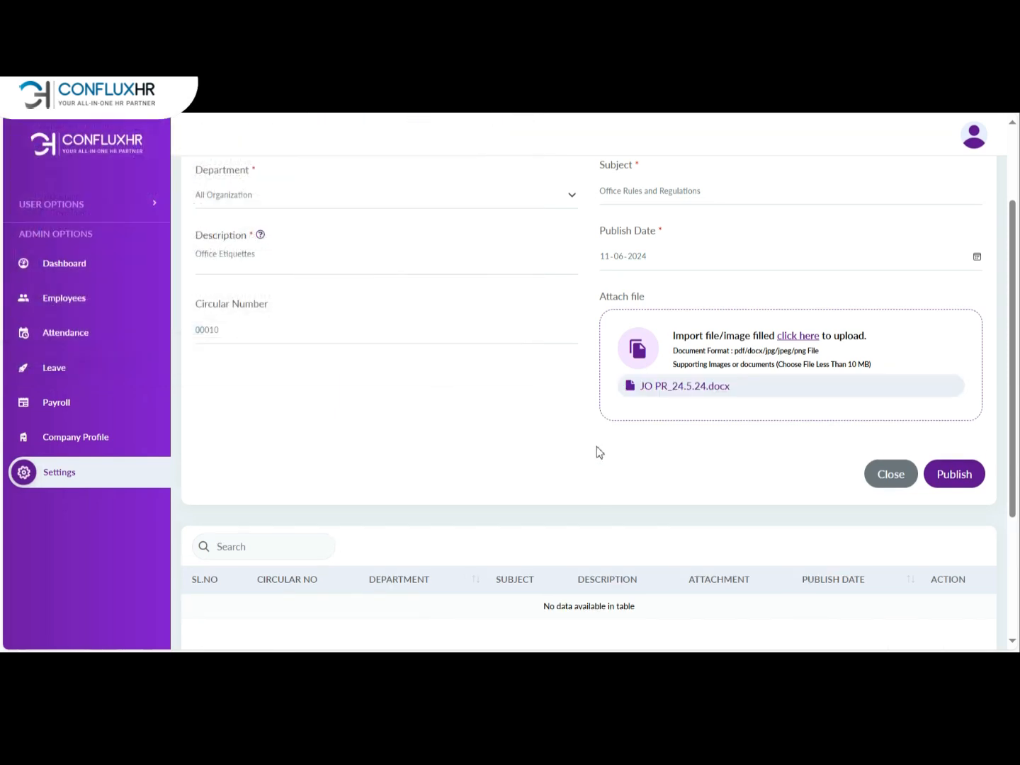
click(952, 484)
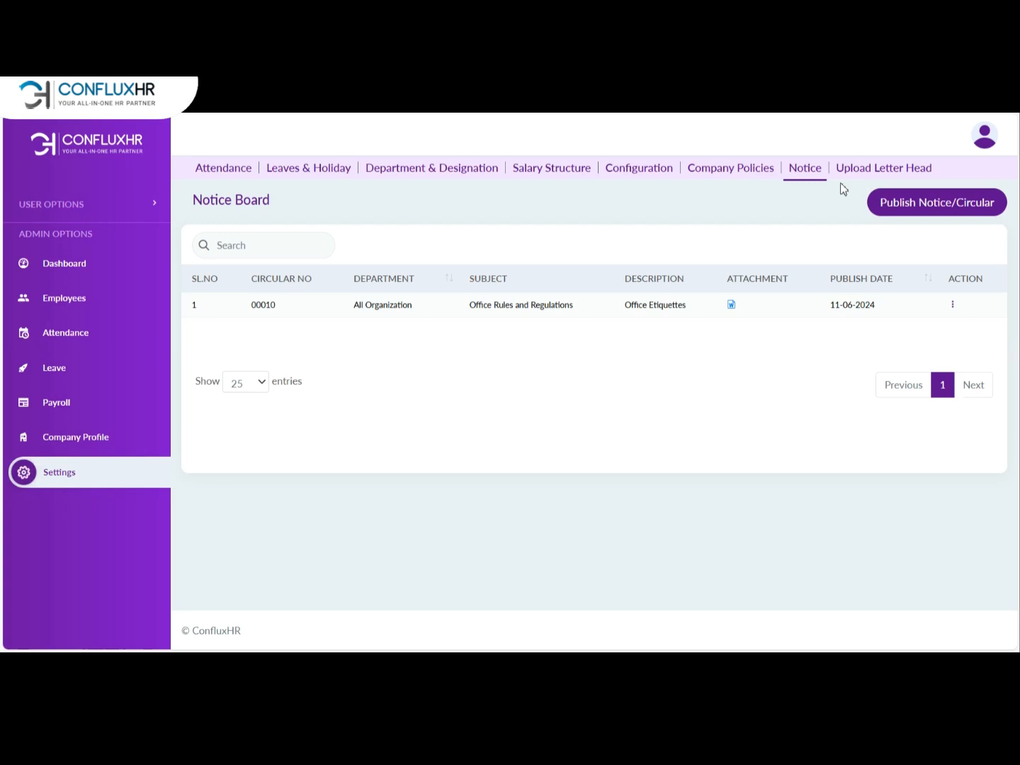
Step: Upload "Superfoods-Ingredients.jpg" from Downloads as the company letterhead
click(883, 170)
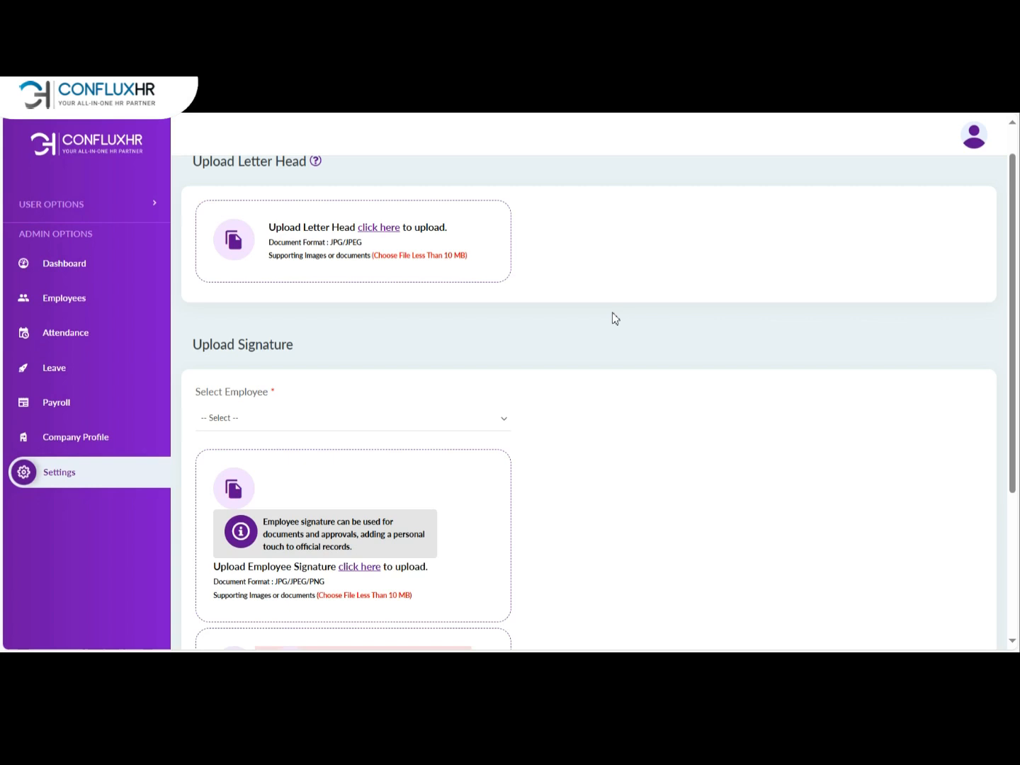
click(379, 227)
scroll(234, 226, down, 5)
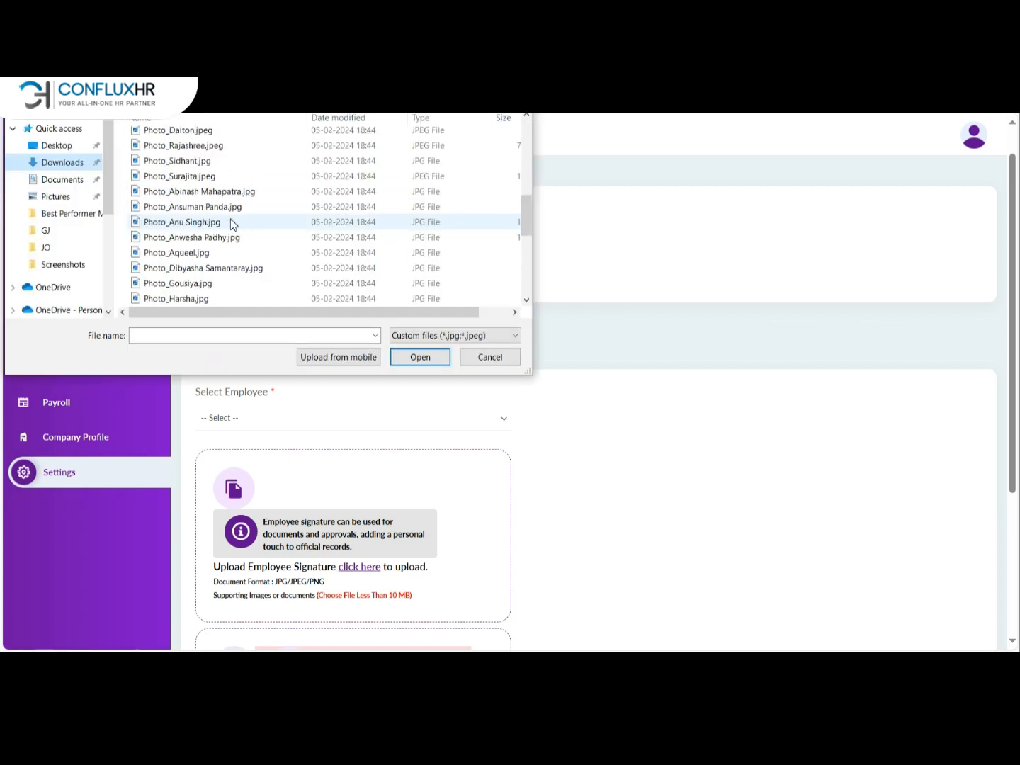
scroll(234, 225, down, 10)
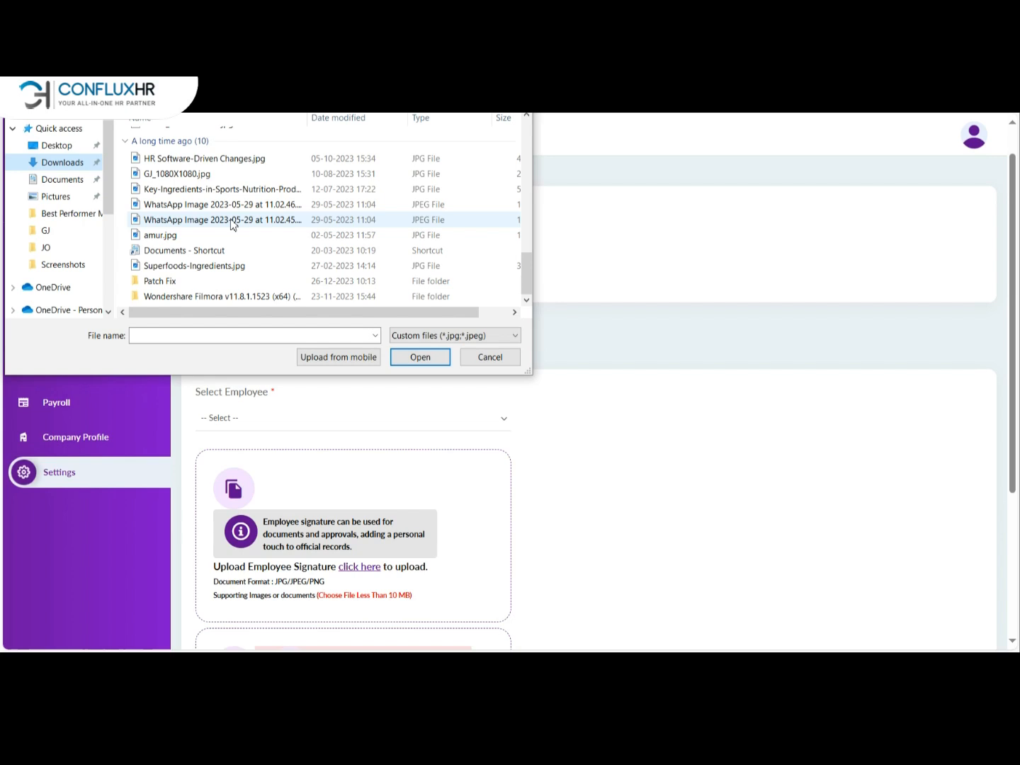
click(191, 272)
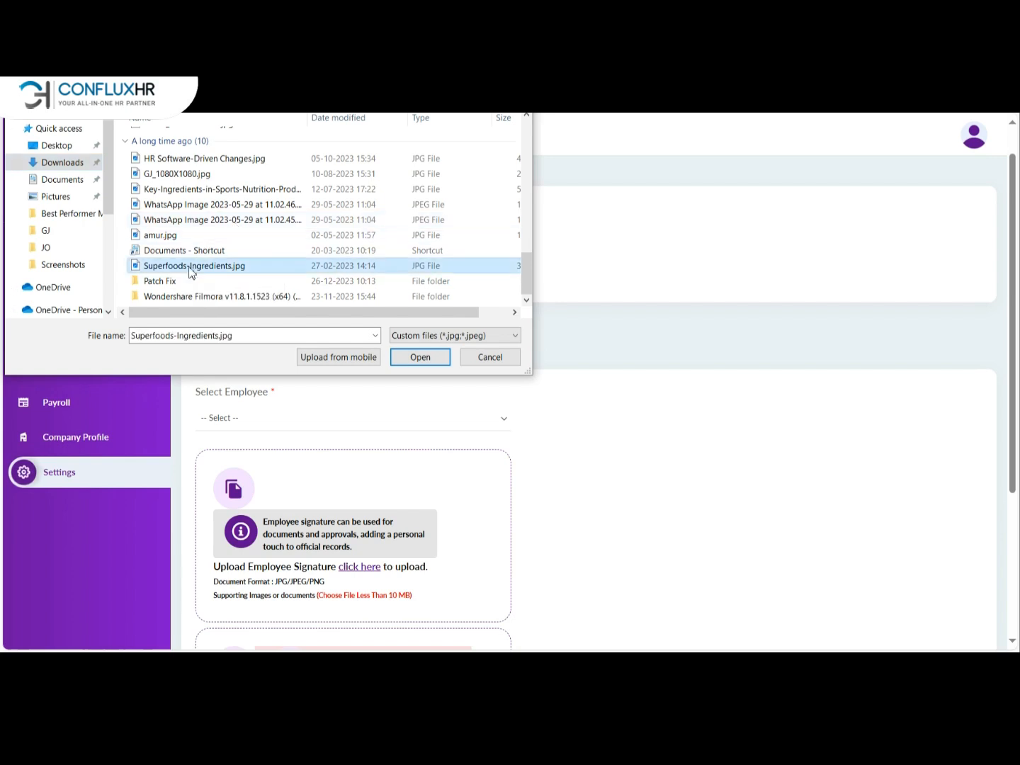
click(425, 359)
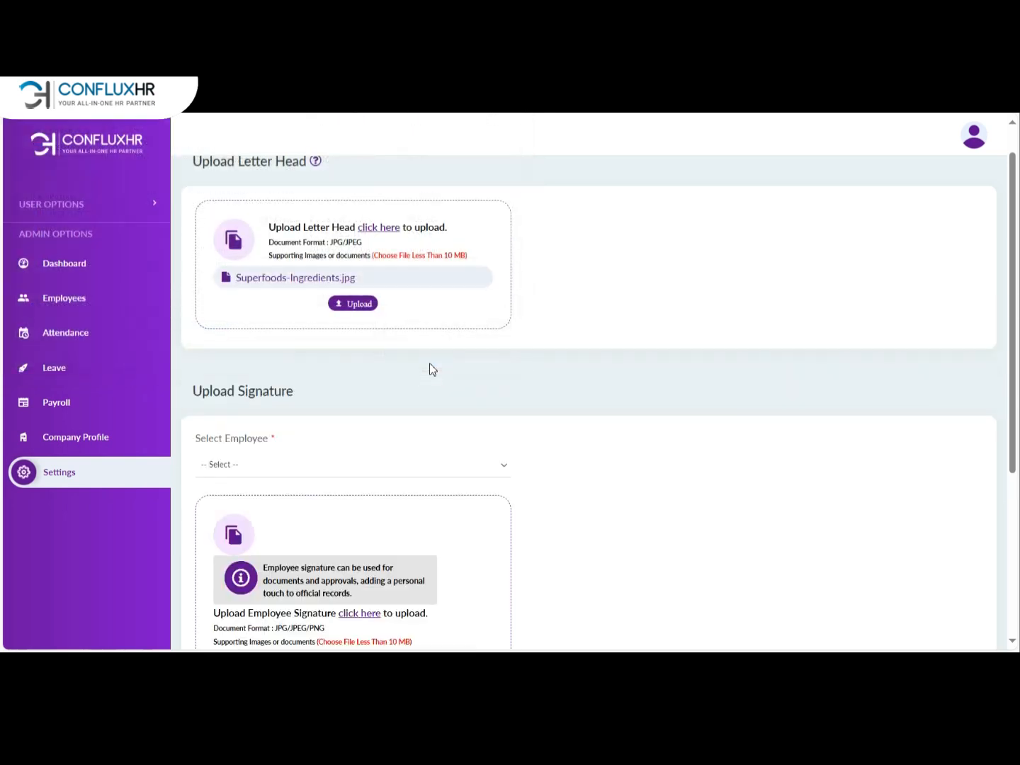
click(350, 312)
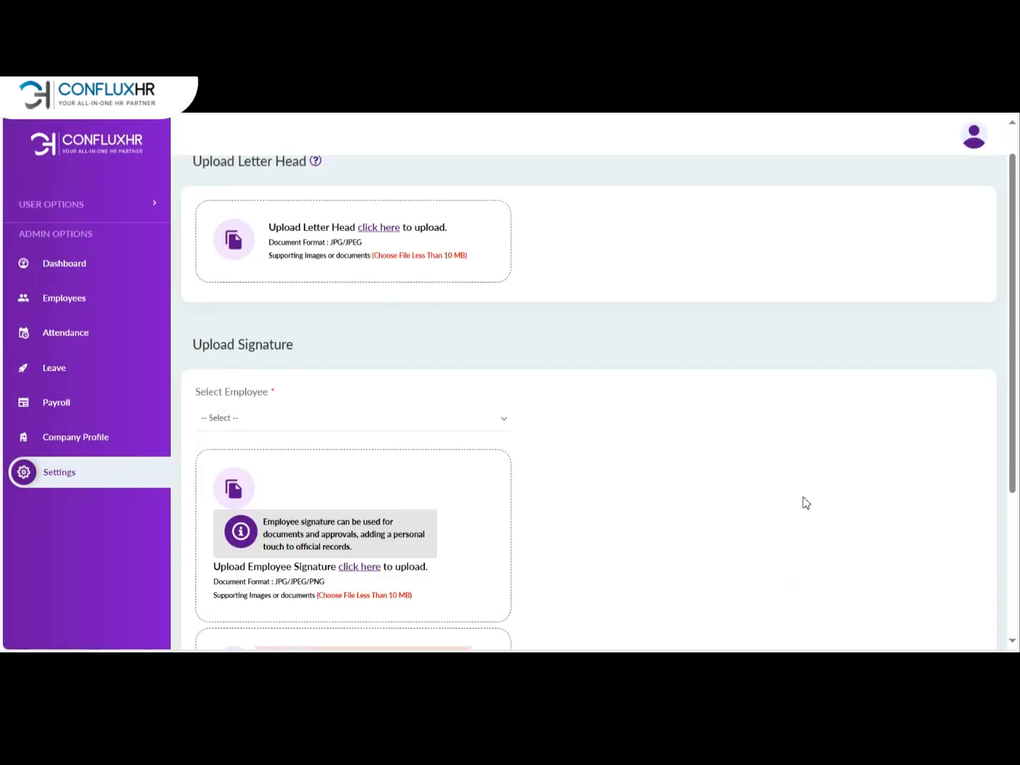
Step: Choose "Screenshot (628).png" from Downloads as the employee signature file and submit it
scroll(806, 502, down, 1)
scroll(805, 502, down, 1)
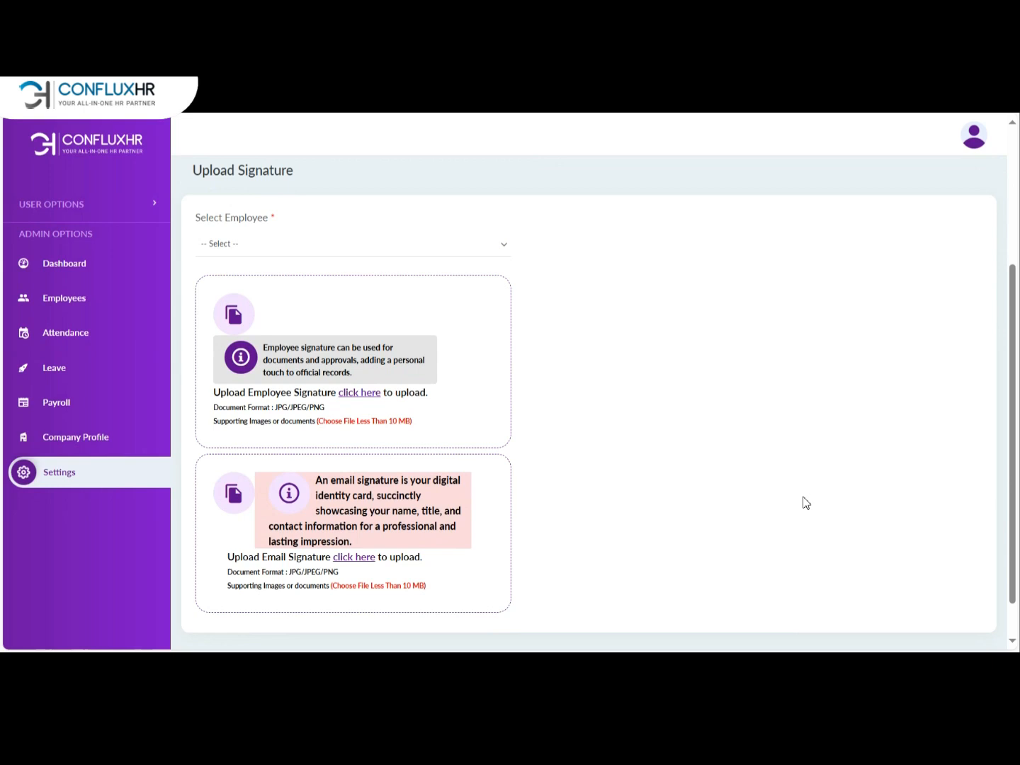
click(363, 398)
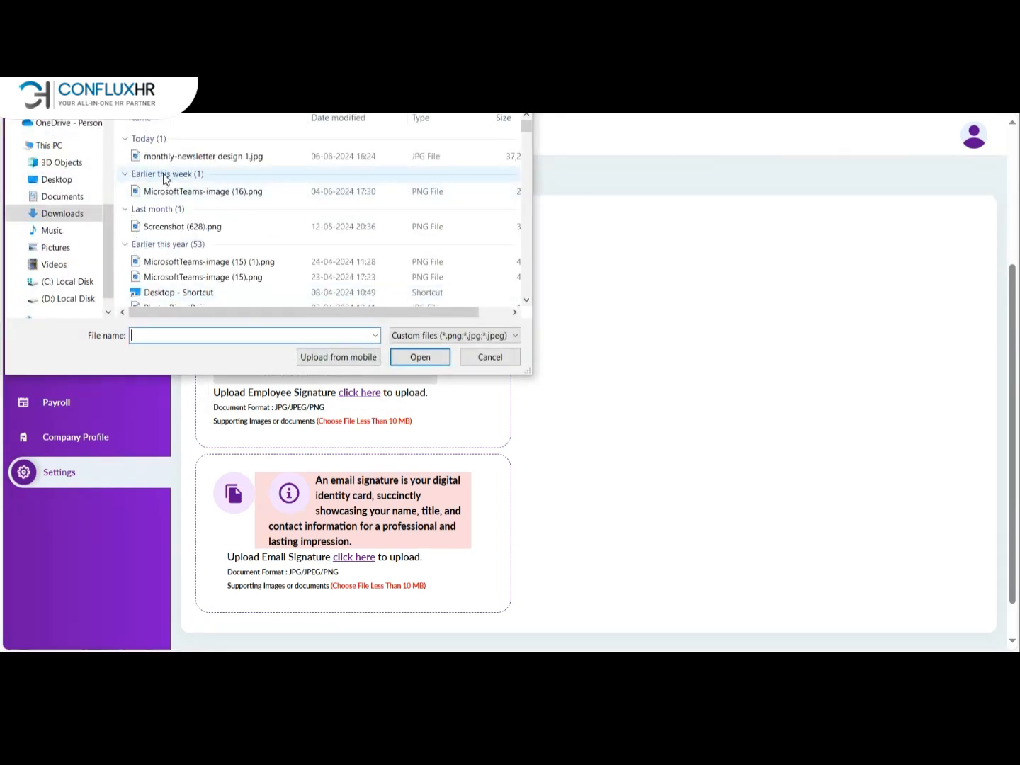
click(197, 158)
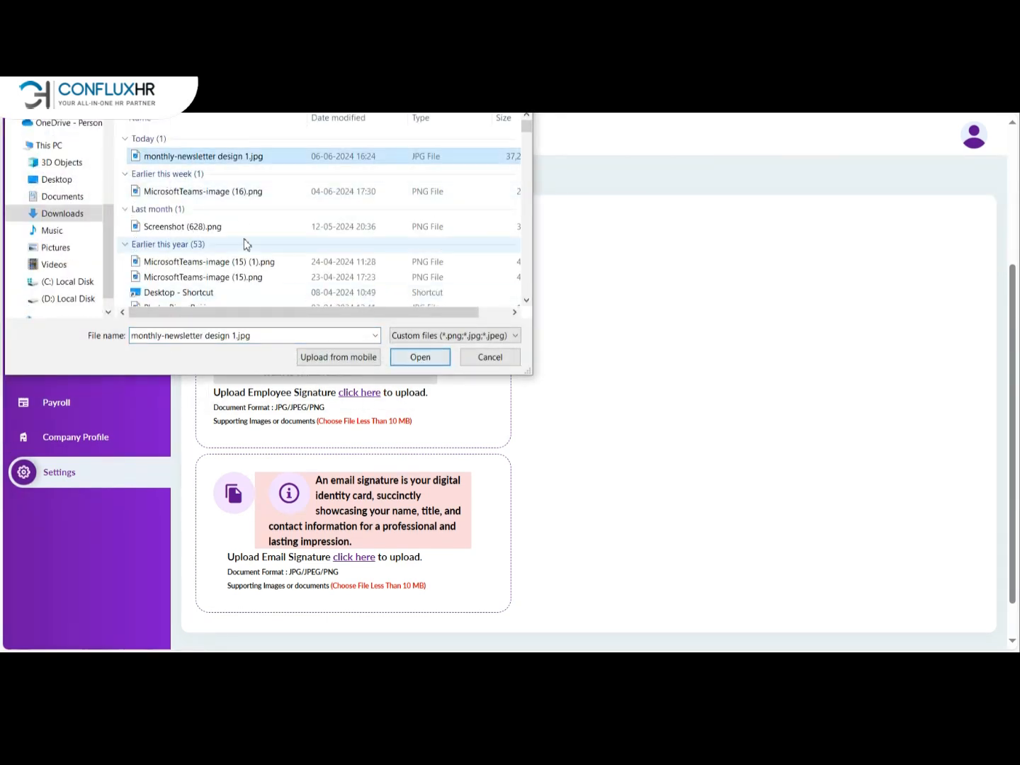
click(194, 197)
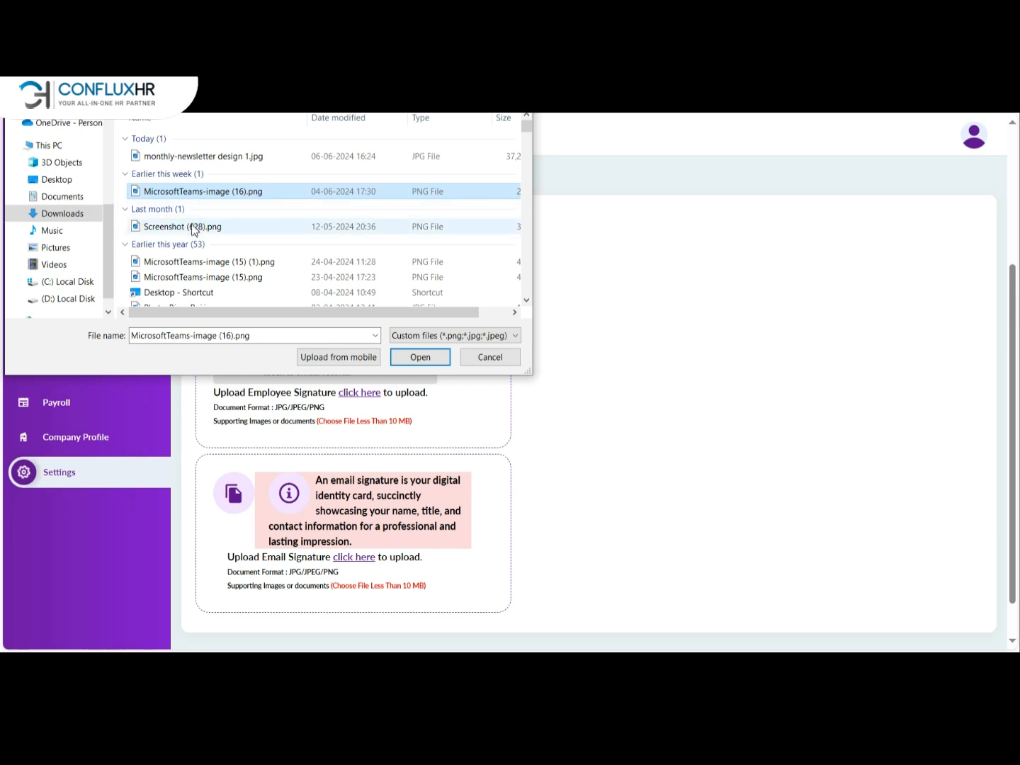
click(198, 225)
click(422, 358)
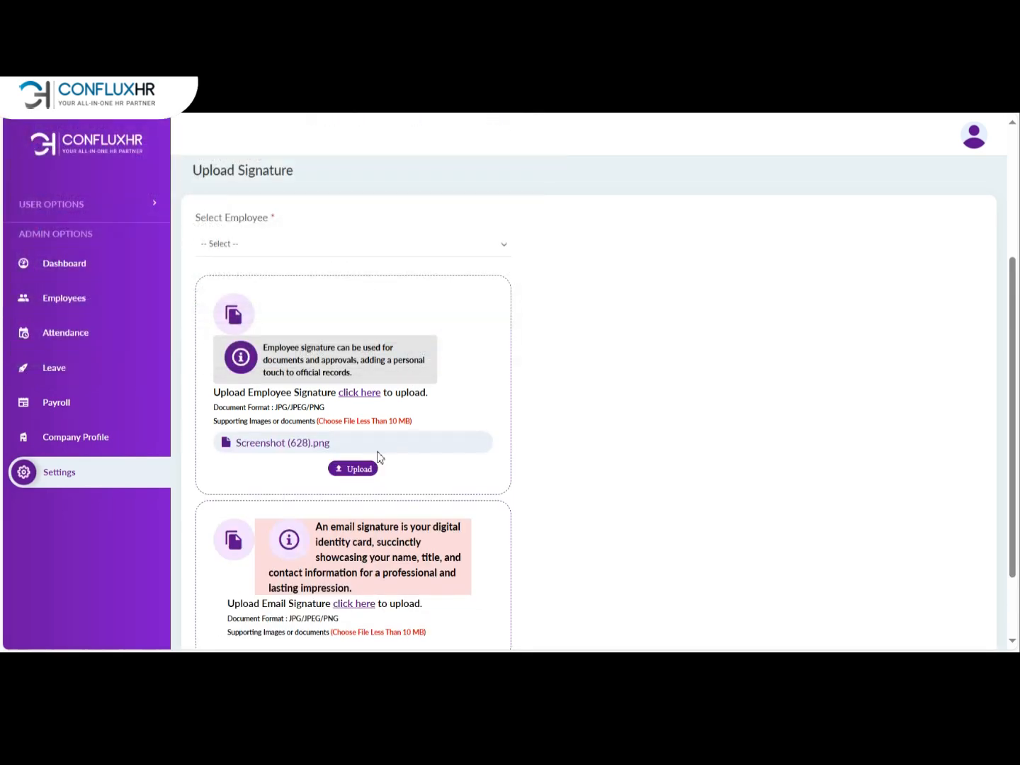
click(364, 470)
Step: Select the listed employee as the signature's owner and upload the employee signature
click(343, 249)
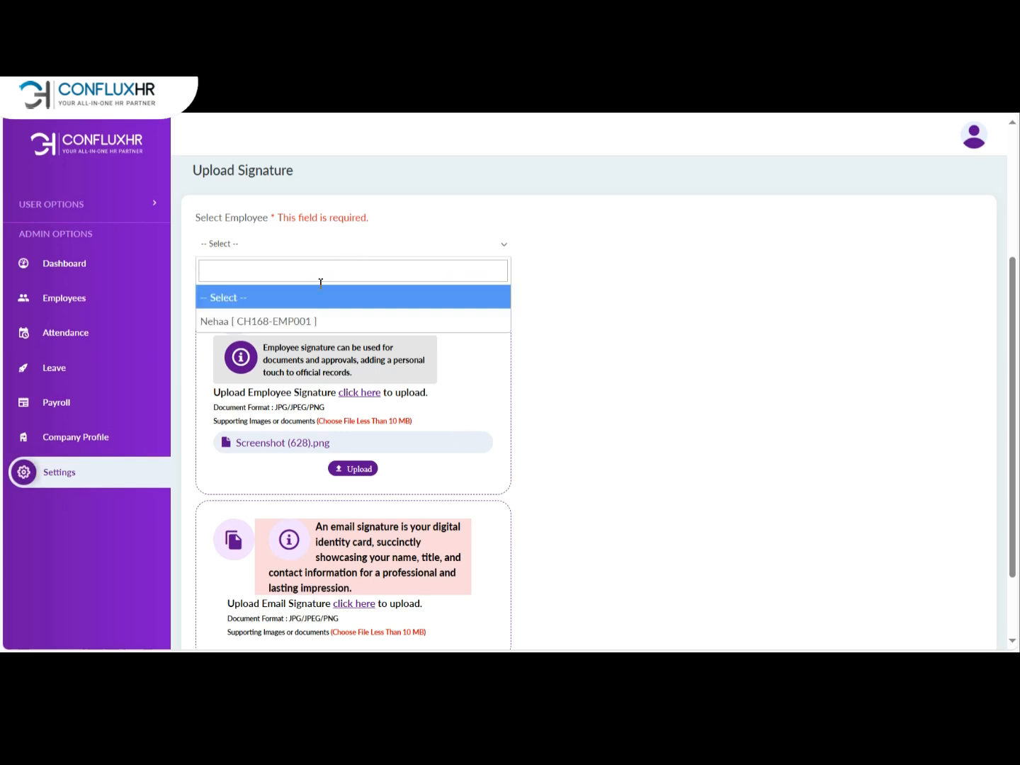
click(310, 321)
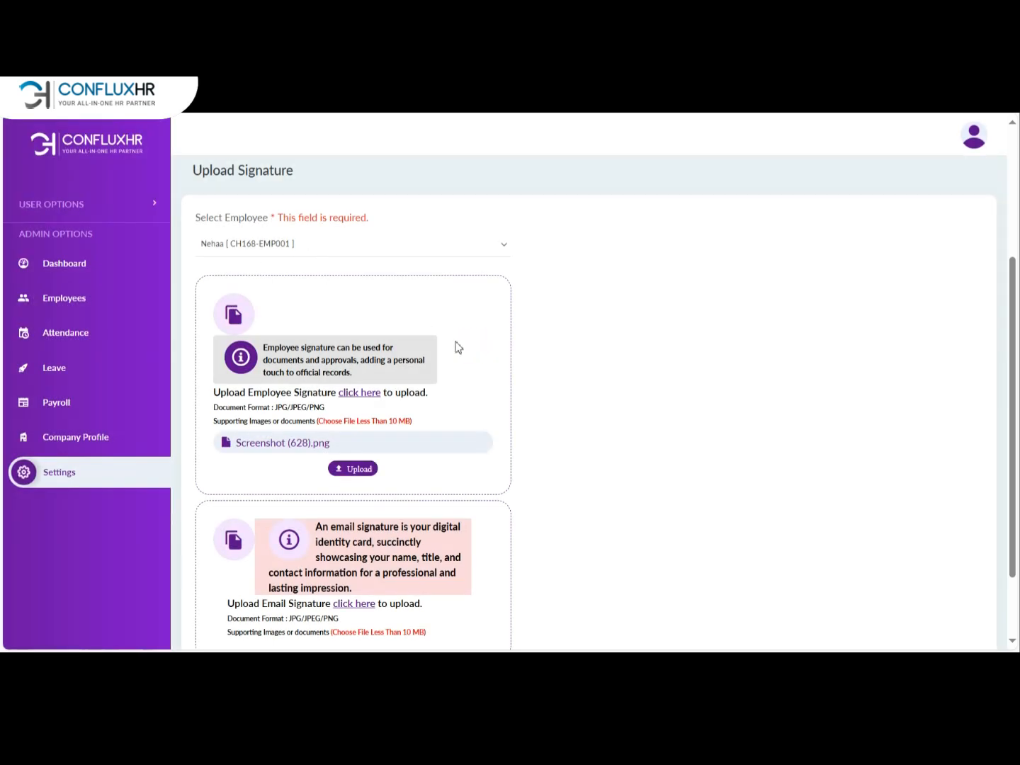
scroll(455, 346, down, 2)
click(367, 387)
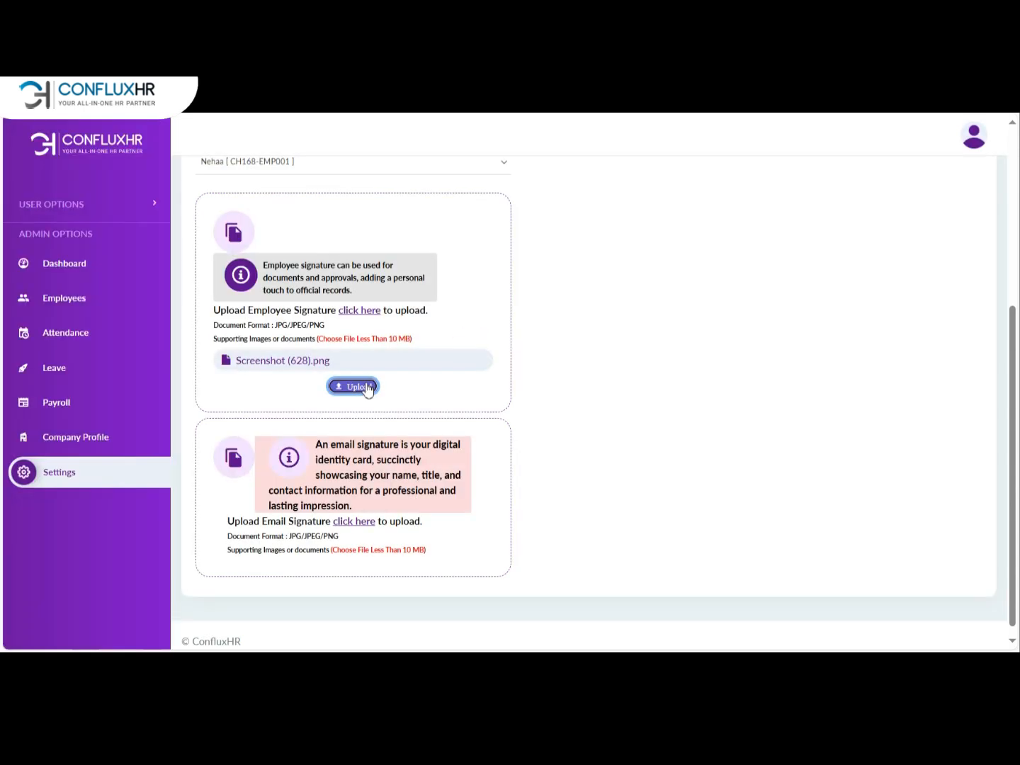
scroll(368, 390, down, 1)
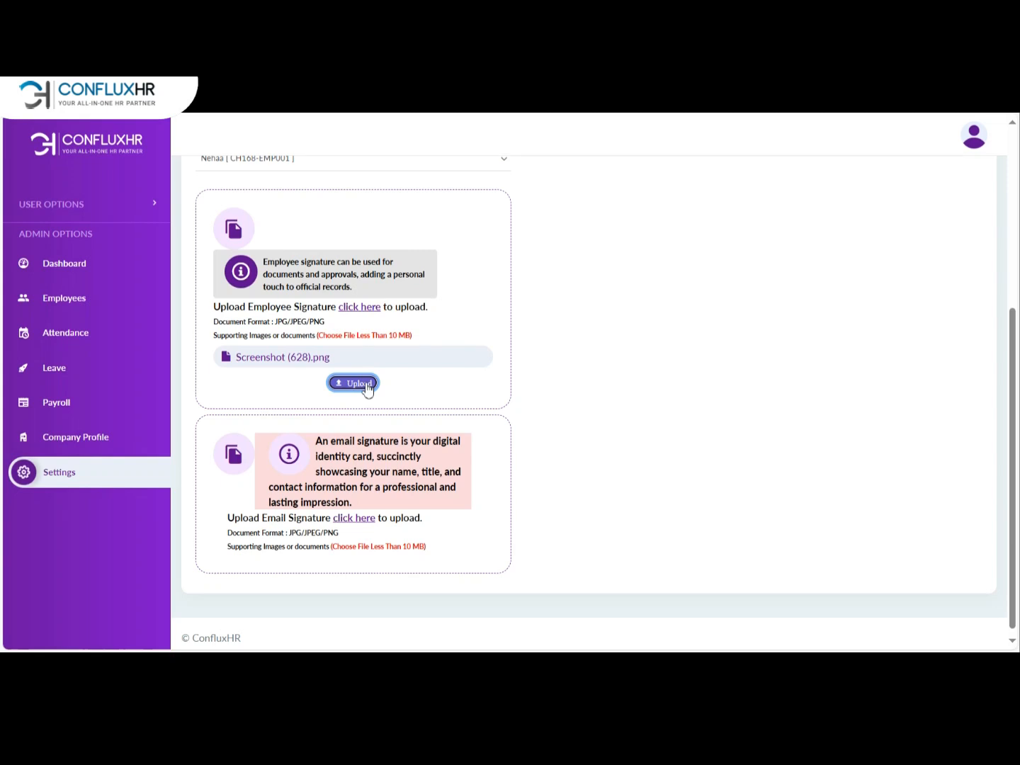
scroll(367, 389, up, 3)
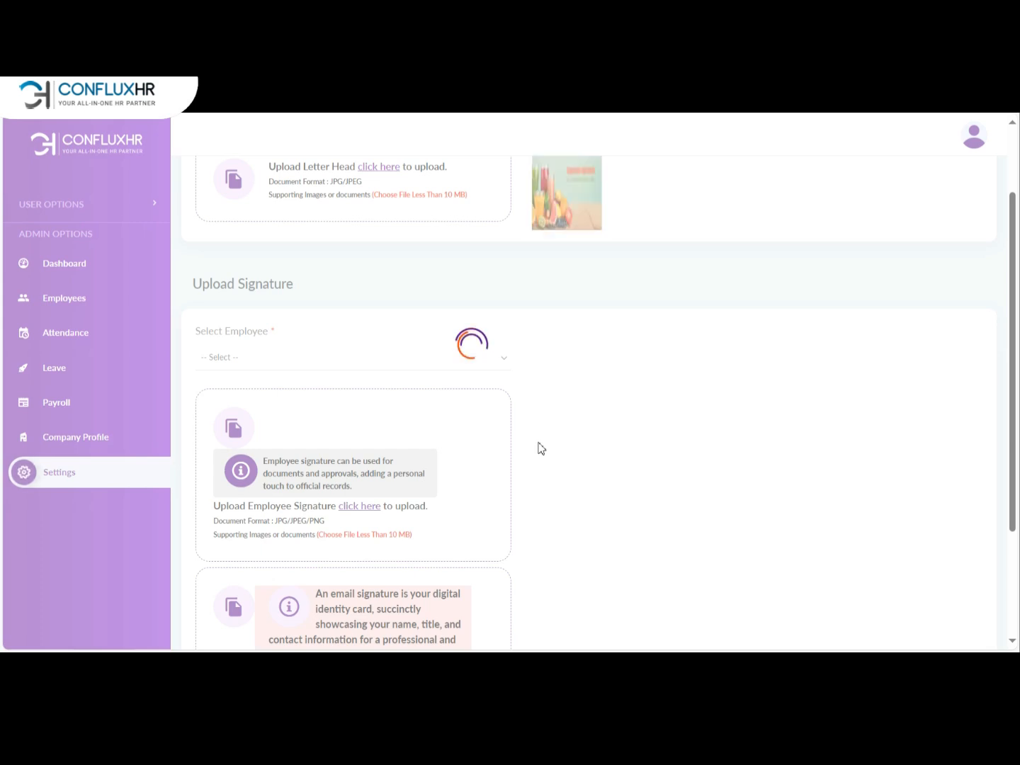
Step: Upload "GJ_1080X1080.jpg" from Downloads as the email signature
scroll(540, 449, down, 3)
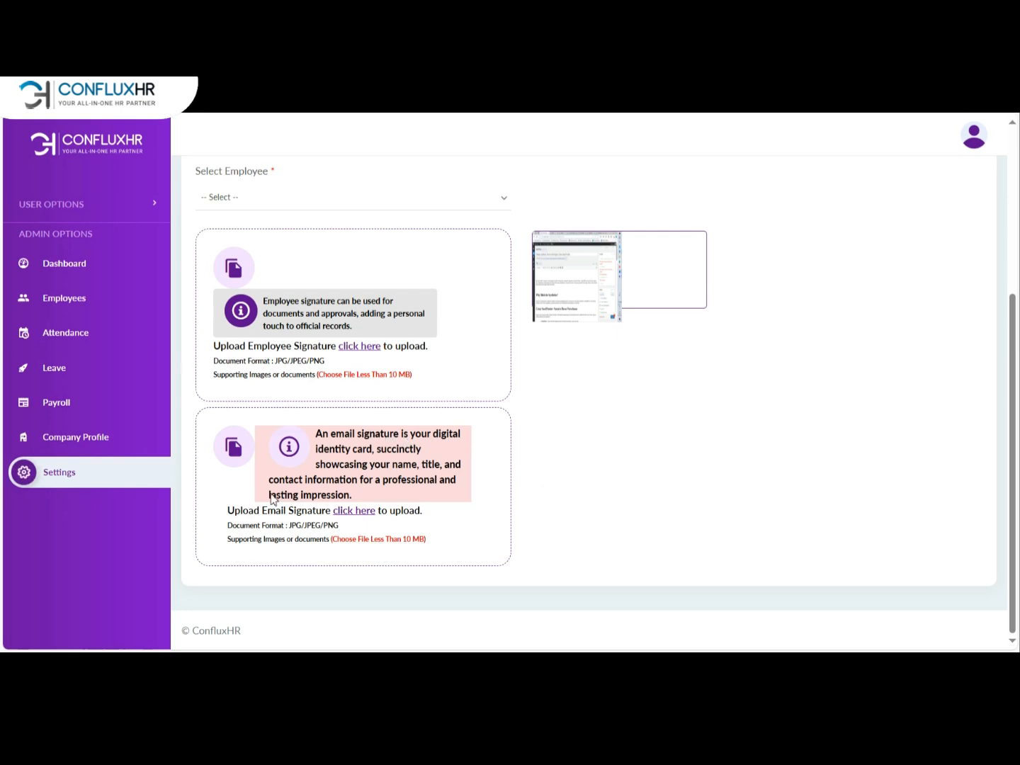
click(355, 511)
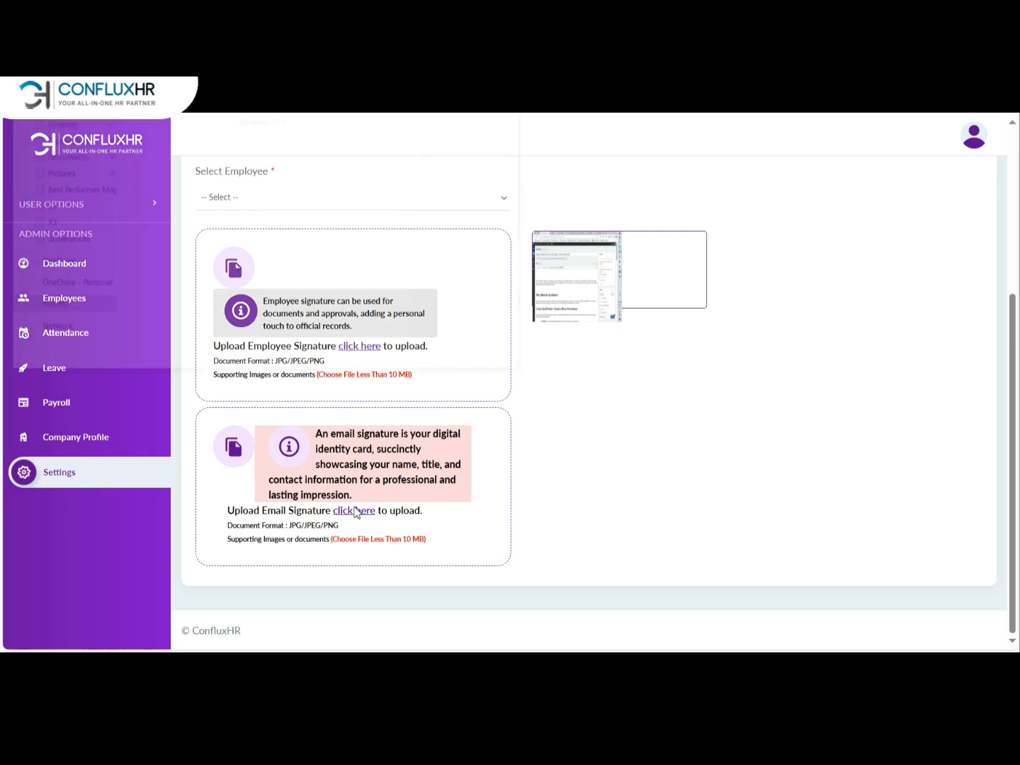
scroll(189, 176, down, 5)
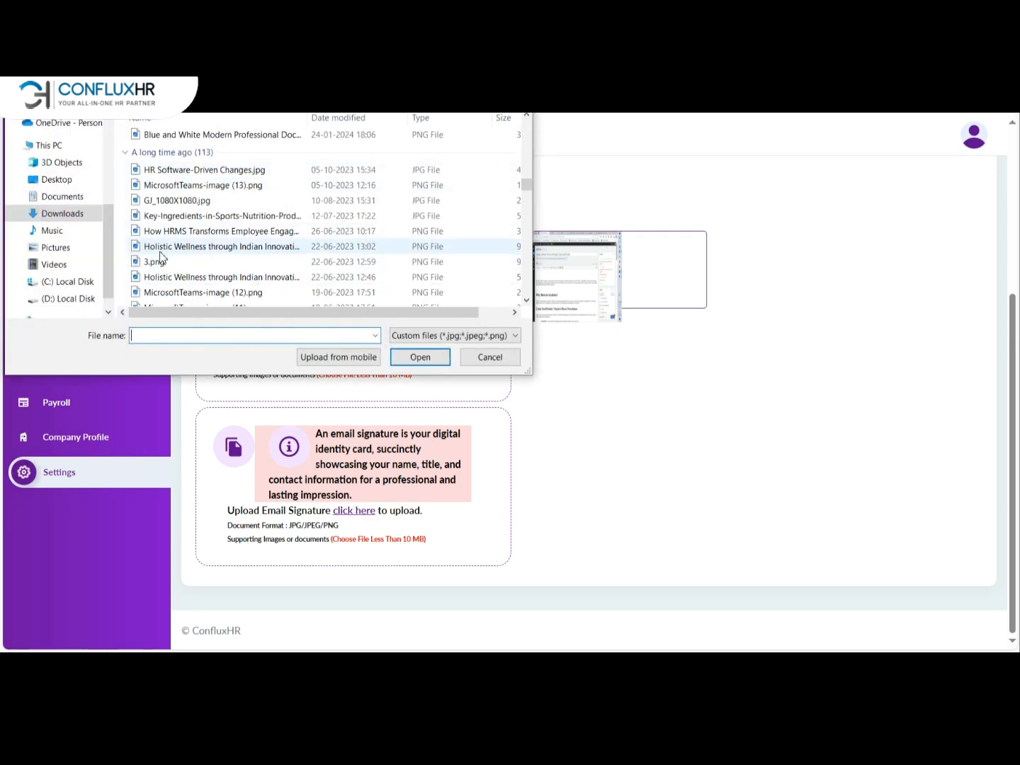
click(160, 205)
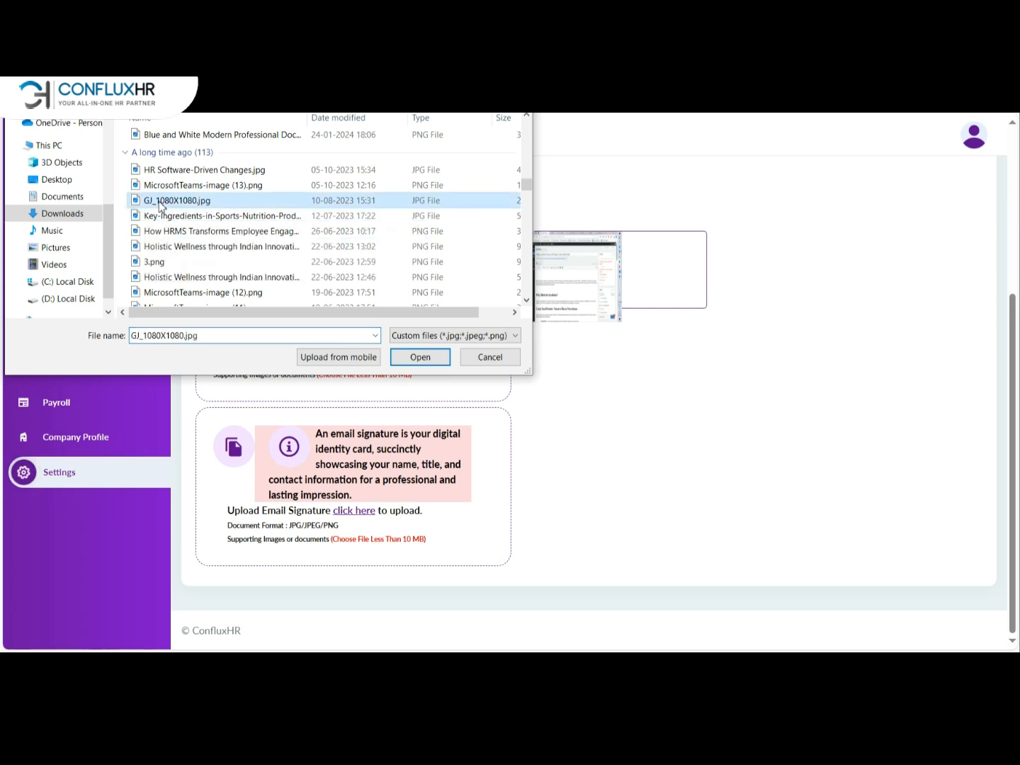
click(421, 359)
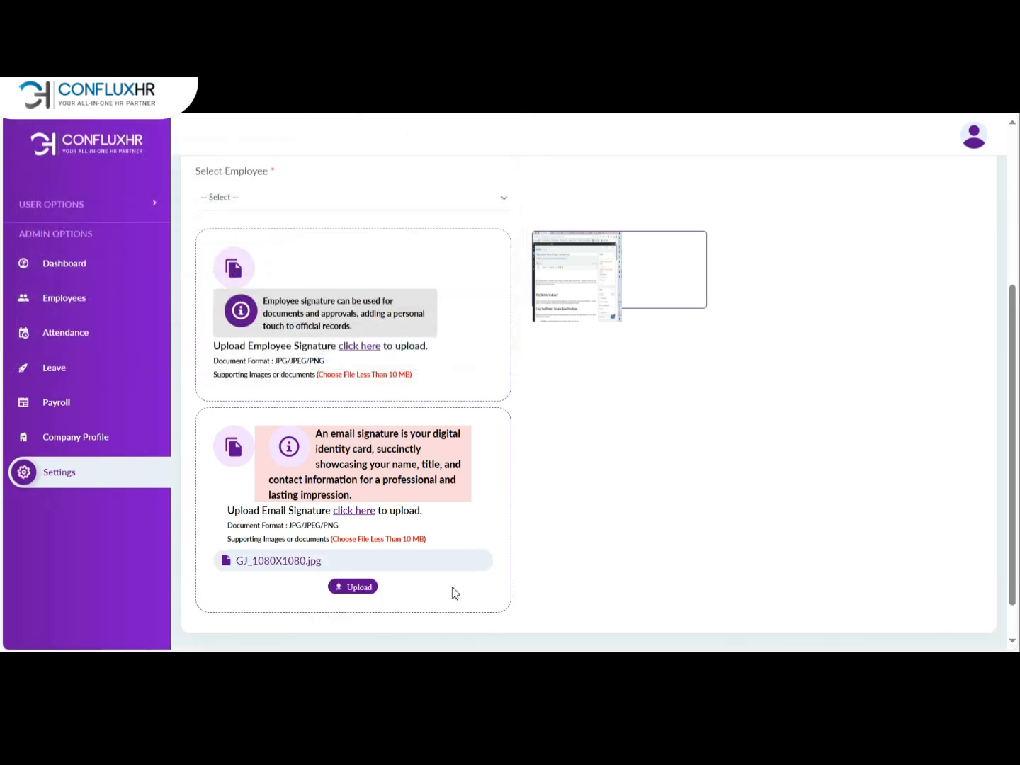
click(371, 589)
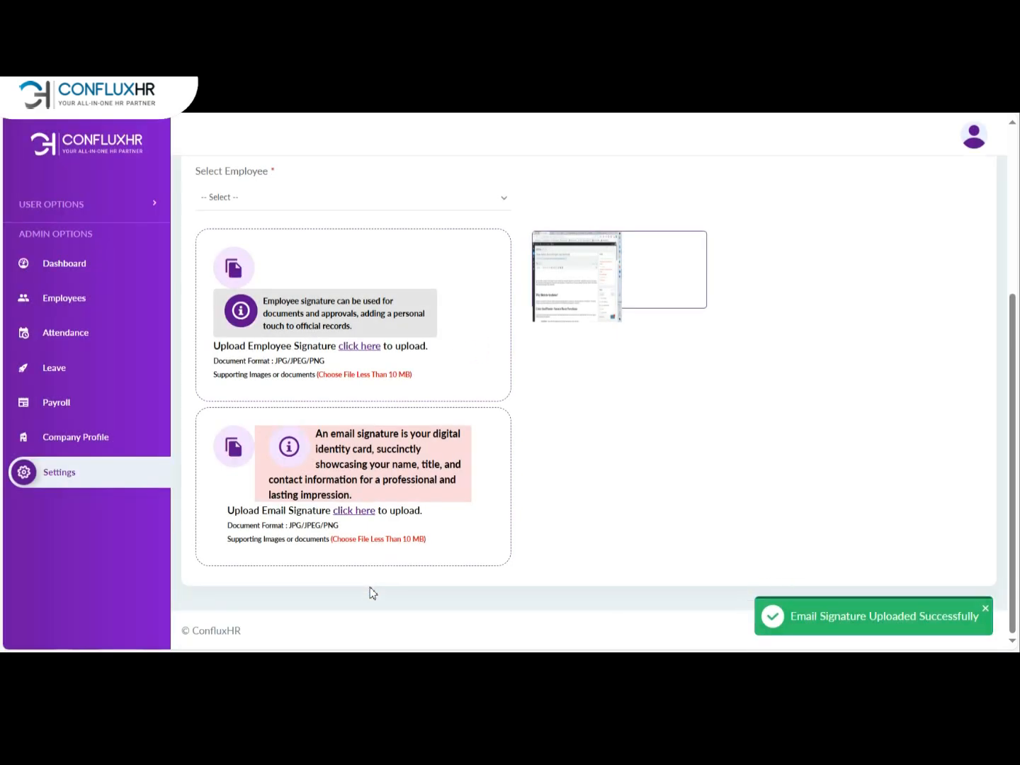
scroll(651, 602, up, 2)
scroll(651, 602, down, 2)
scroll(591, 485, down, 1)
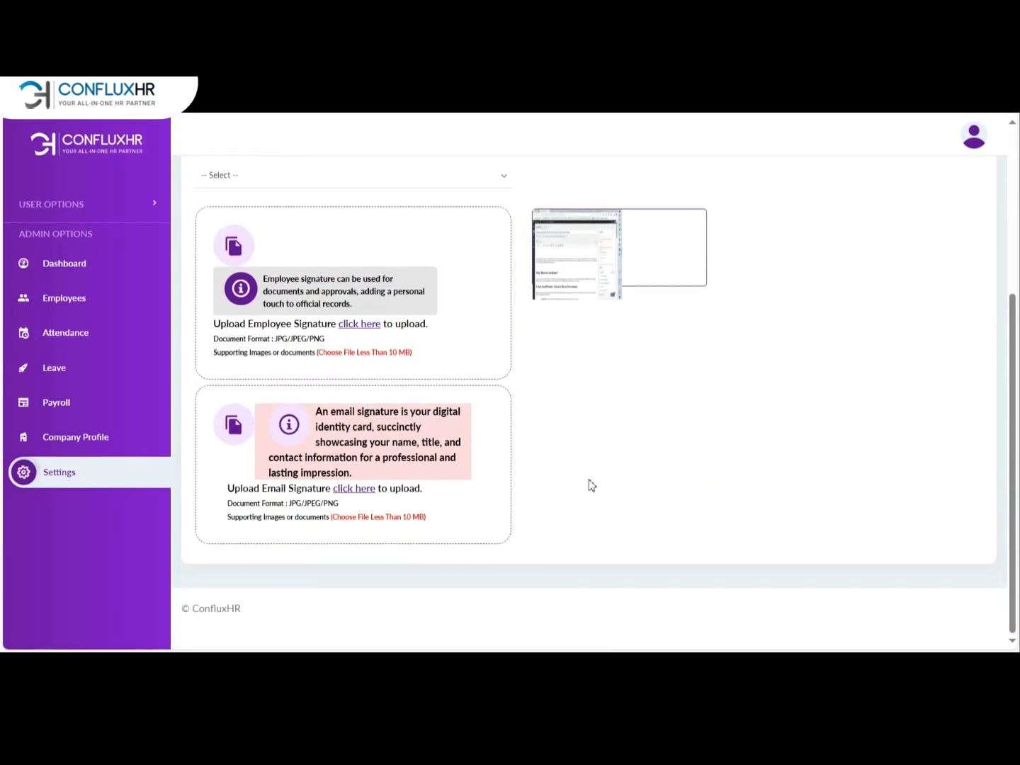
scroll(591, 485, up, 4)
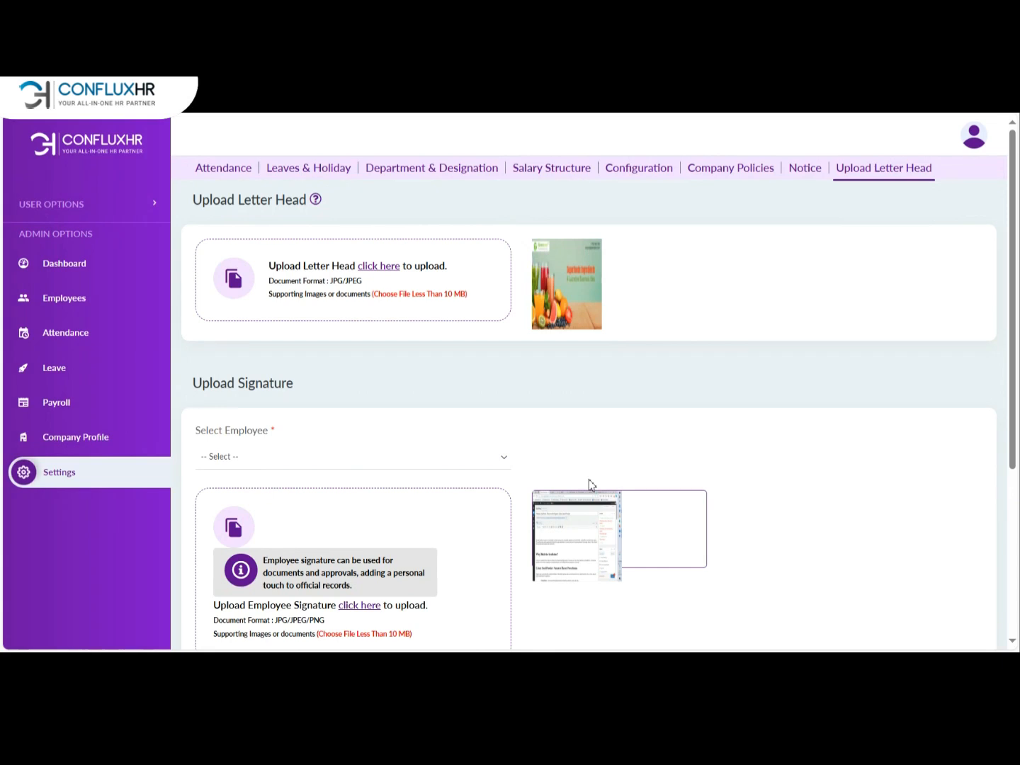